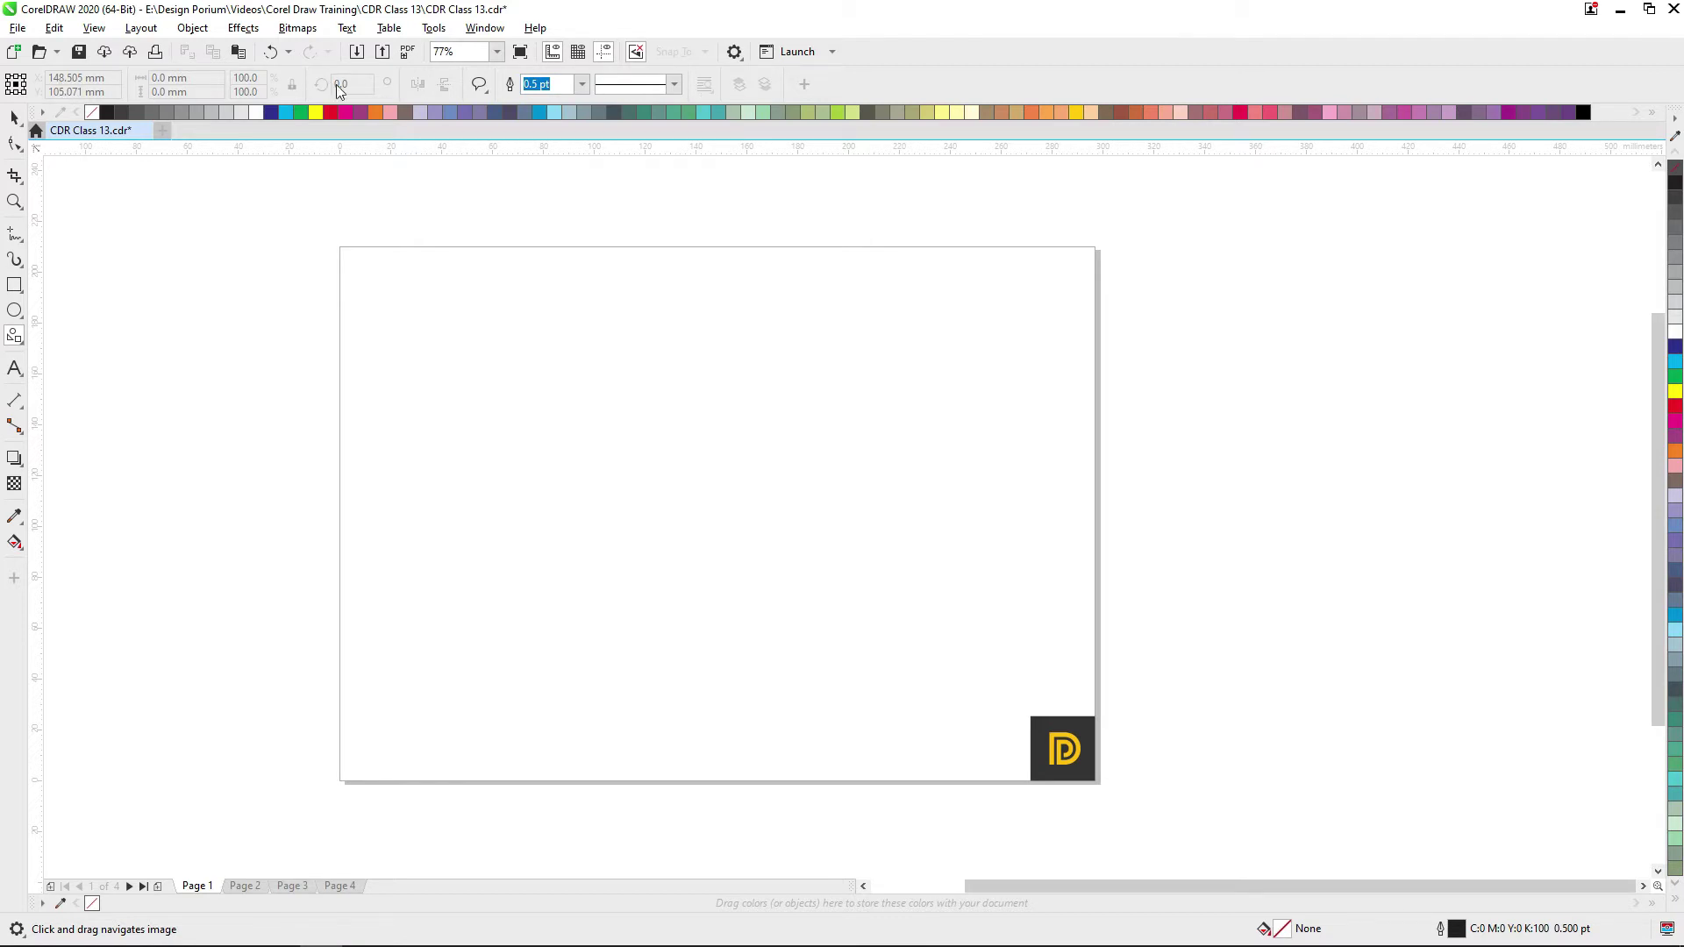
- Draw a prohibition sign about 59 mm in diameter near the page's upper left corner, removing the stray small copy
left_click(484, 89)
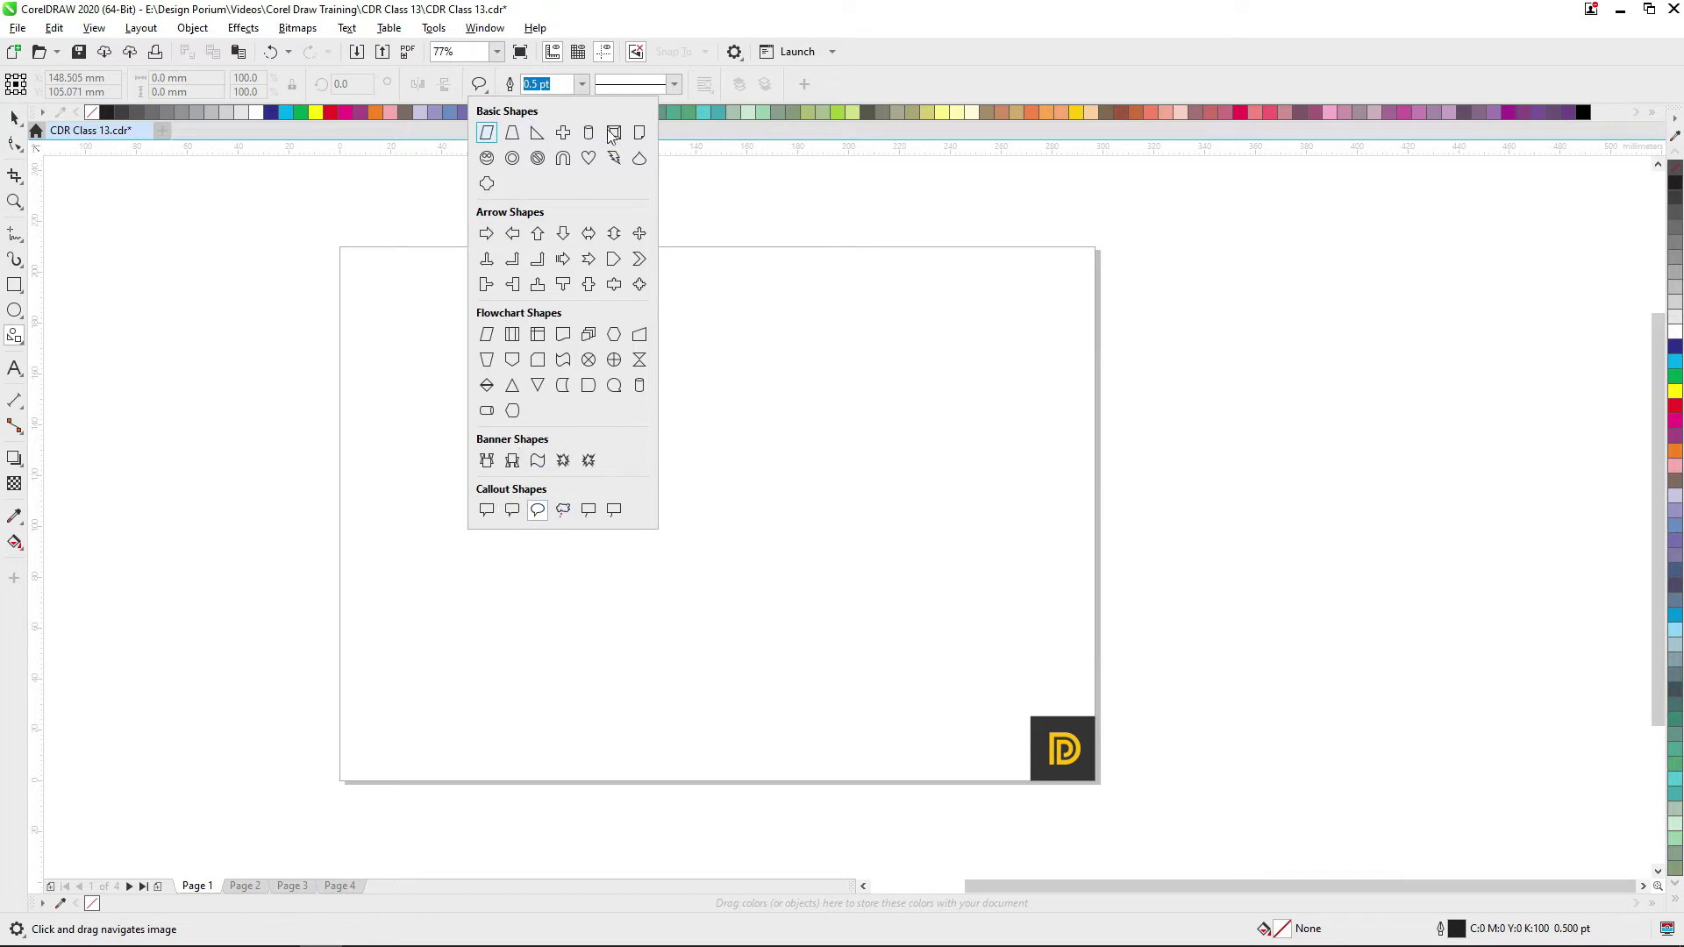
left_click(537, 158)
left_click_drag(409, 350, 488, 421)
left_click(455, 376)
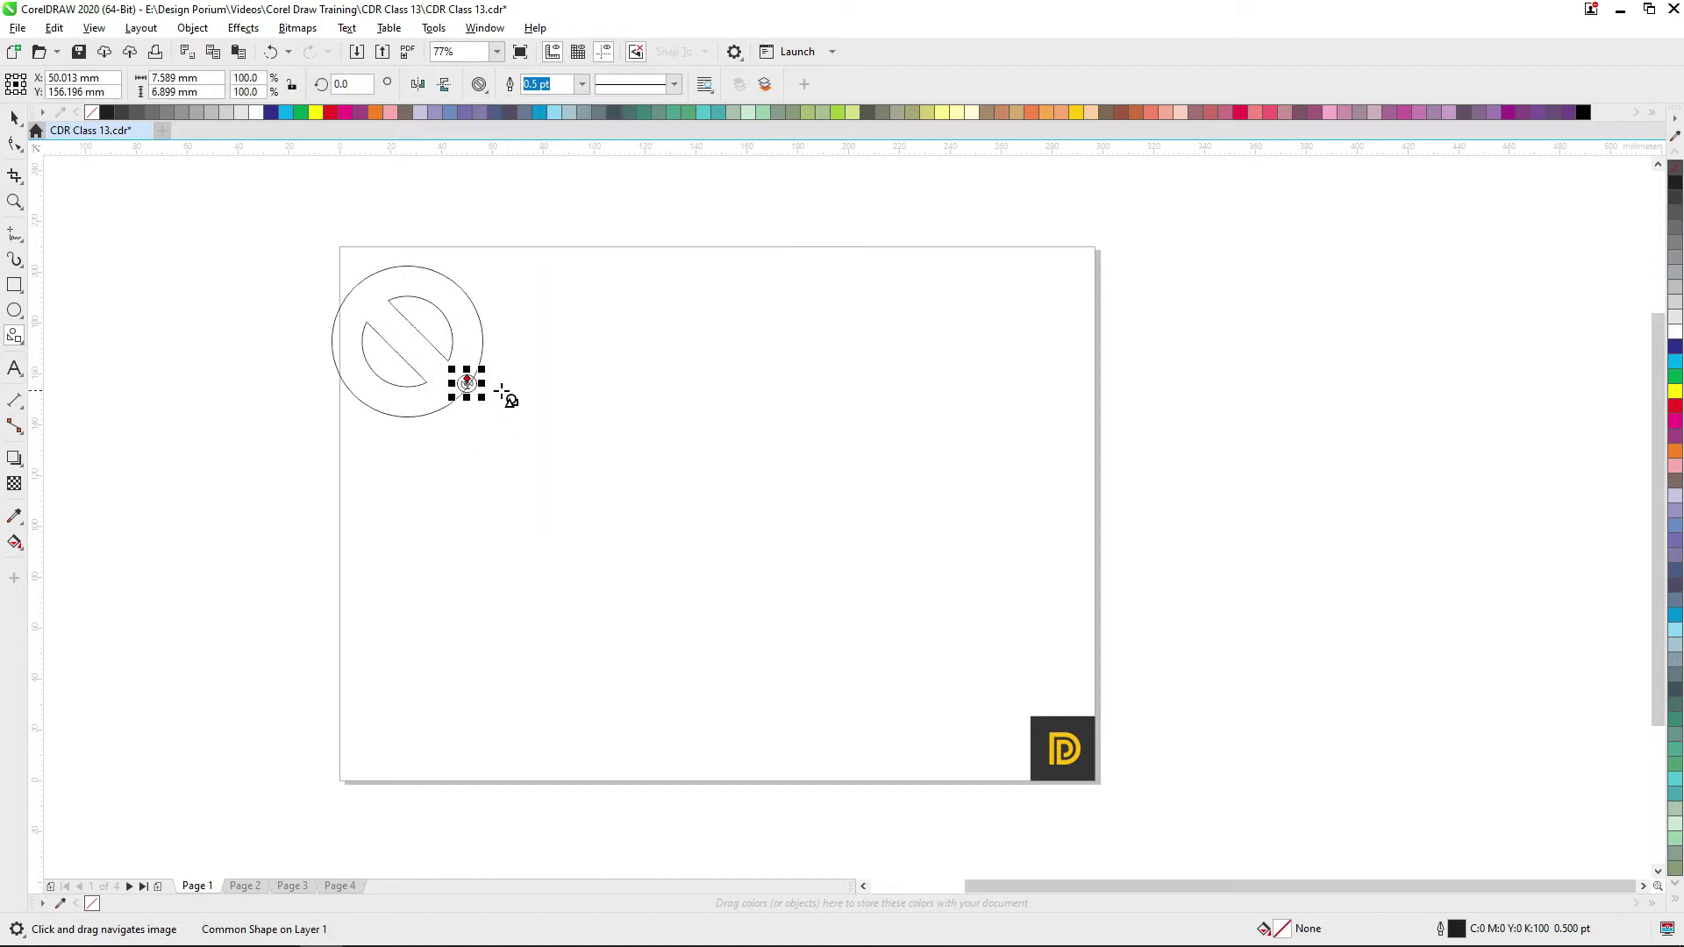
key("ctrl+z")
key("space")
left_click(451, 316)
left_click(488, 93)
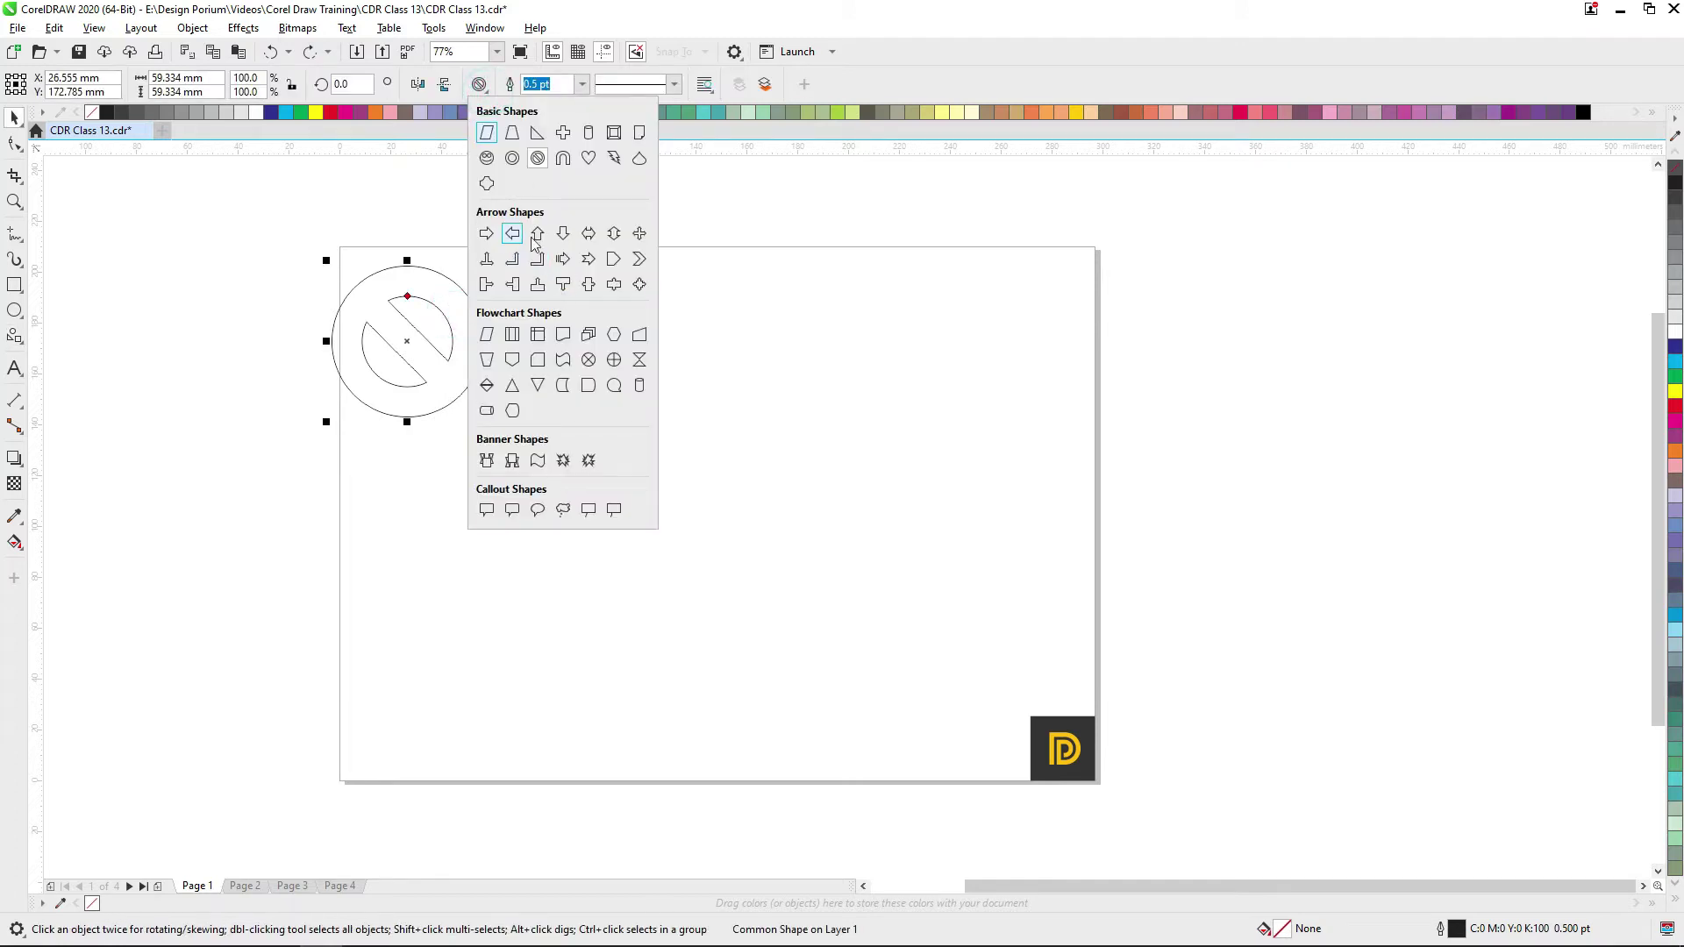
left_click(566, 233)
left_click(544, 302)
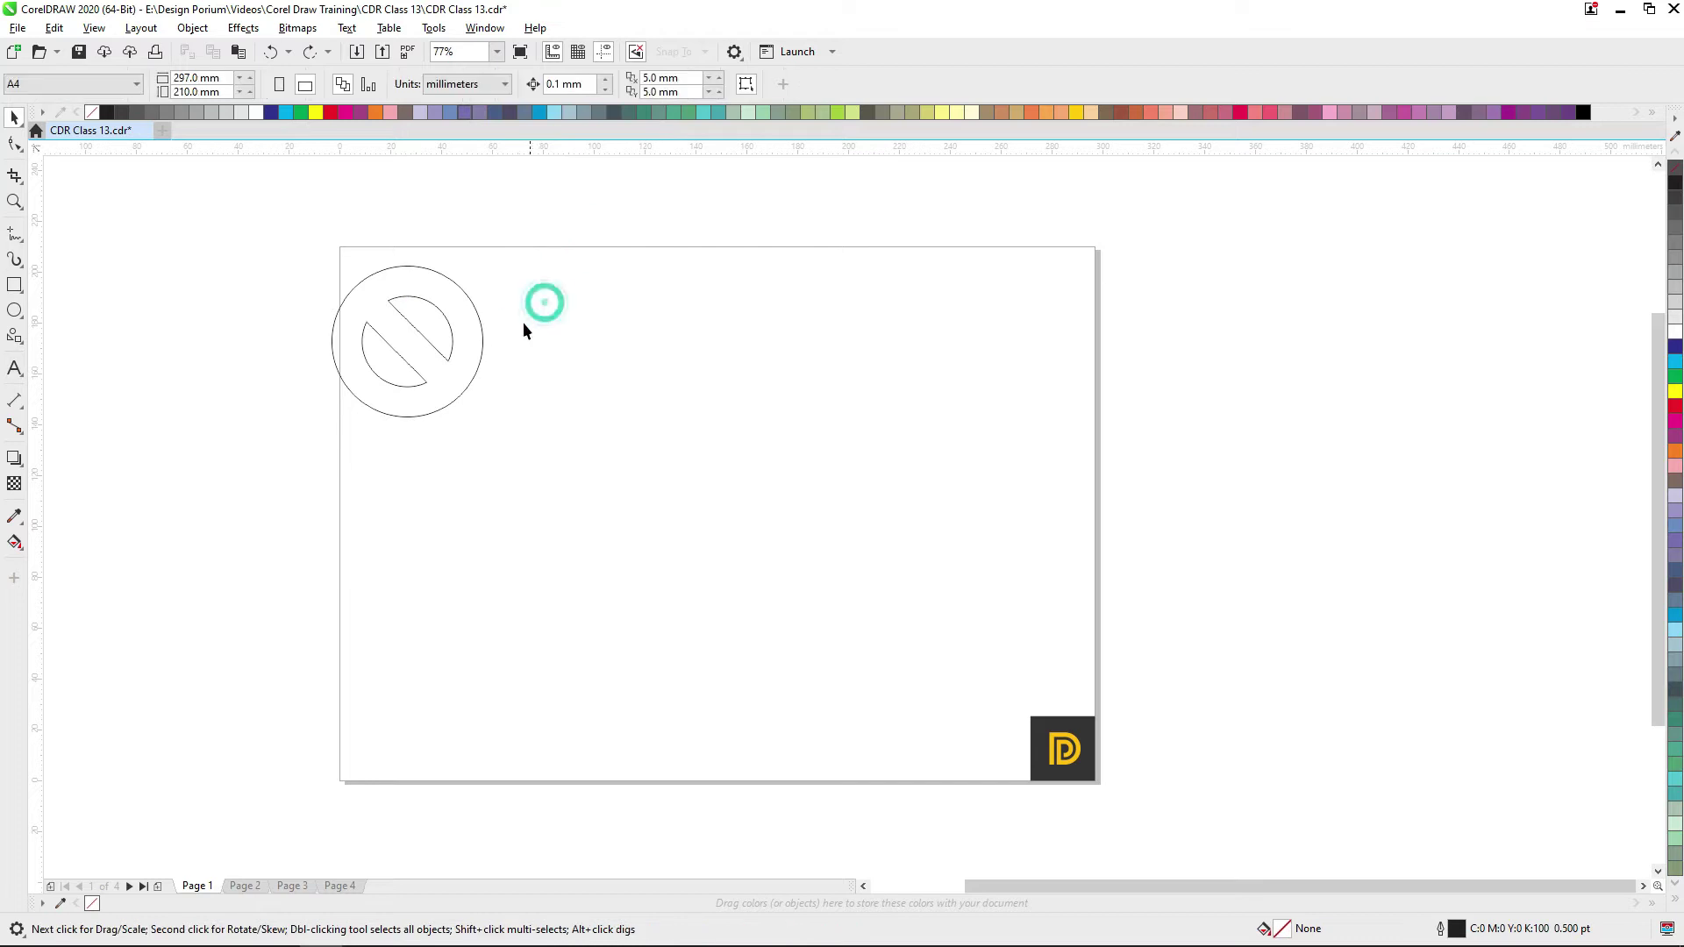
- Draw a downward arrow shape about 54 by 62 mm to the right of the prohibition sign
left_click(14, 335)
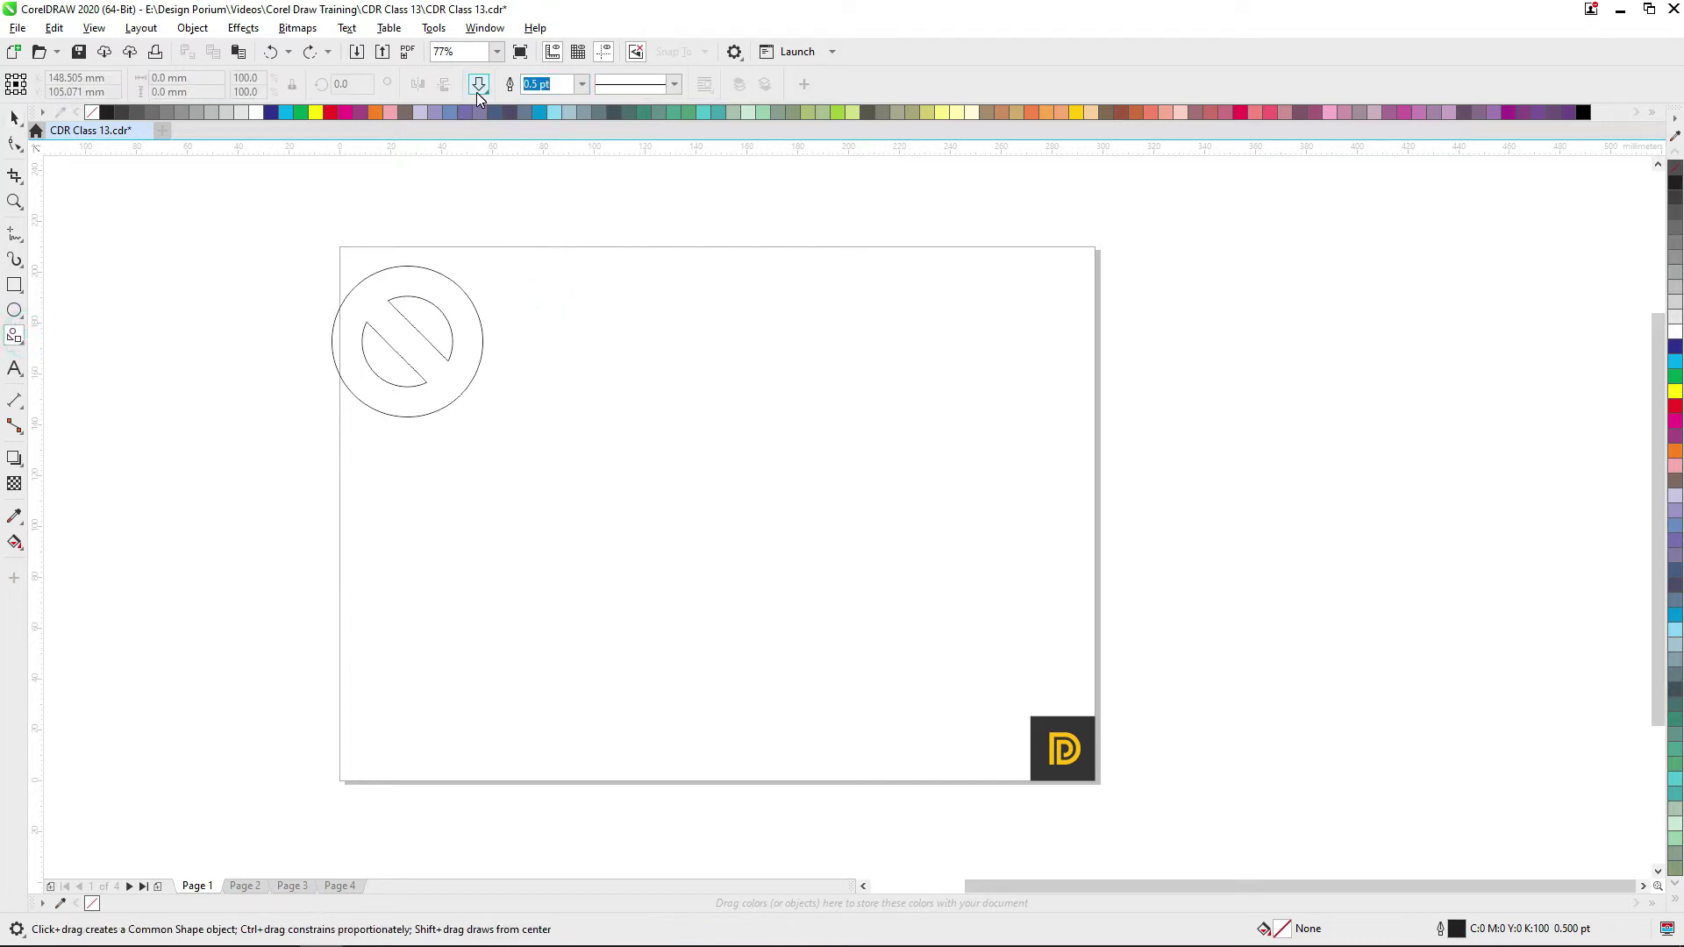
left_click(479, 85)
left_click(564, 234)
mouse_move(537, 270)
left_mouse_down()
mouse_move(625, 403)
mouse_move(674, 428)
left_mouse_up()
- Move the prohibition sign and the down arrow slightly lower so that both sit fully inside the page
key("space")
mouse_move(598, 346)
left_mouse_down()
mouse_move(561, 353)
mouse_move(606, 400)
left_mouse_up()
key("ctrl+a")
left_click(860, 395)
- Draw the flowchart rectangle with crossing inner lines, about 71 by 57 mm, to the right of the arrow
left_click(14, 335)
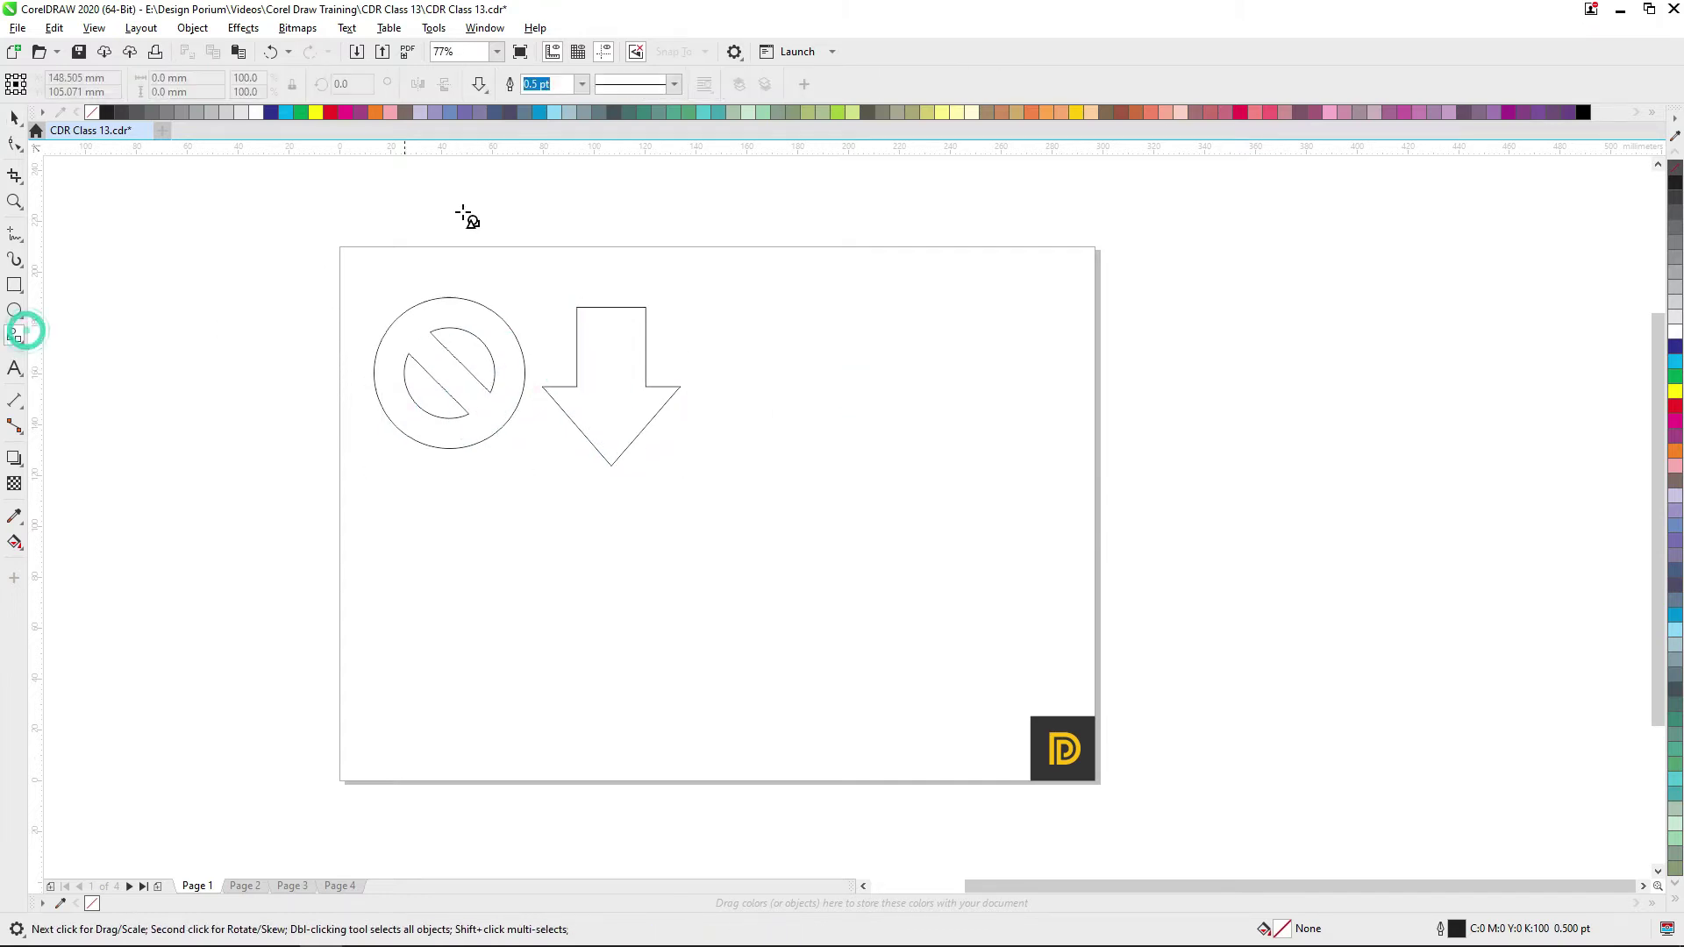
left_click(480, 85)
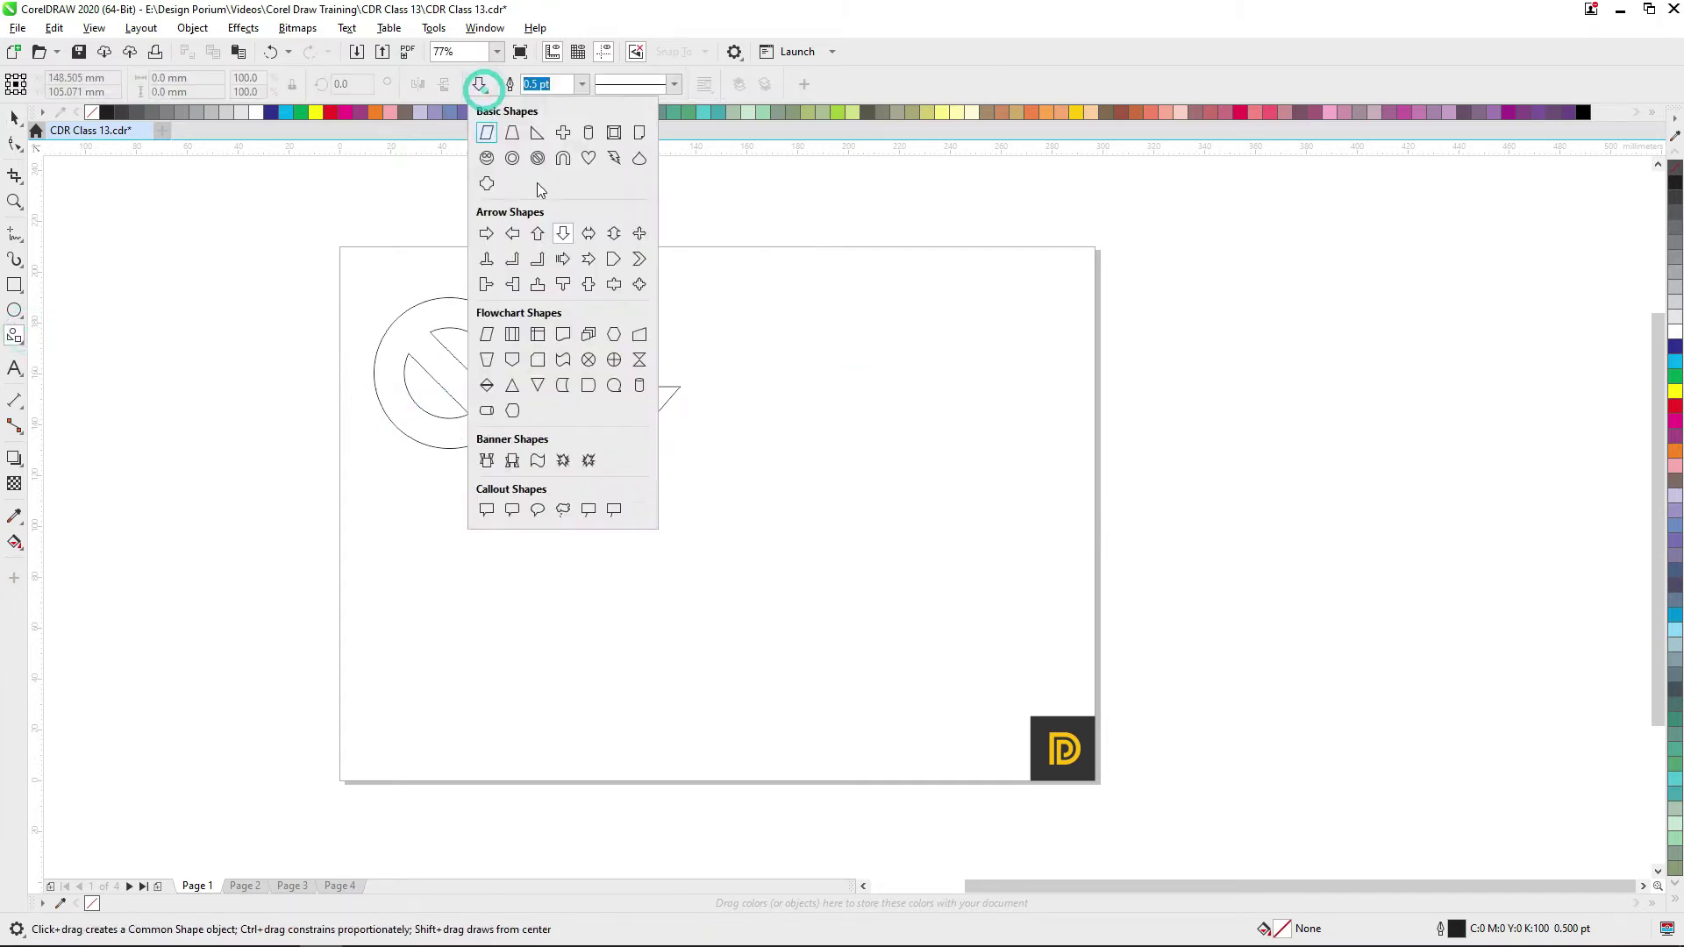
left_click(538, 334)
left_click_drag(747, 325, 926, 470)
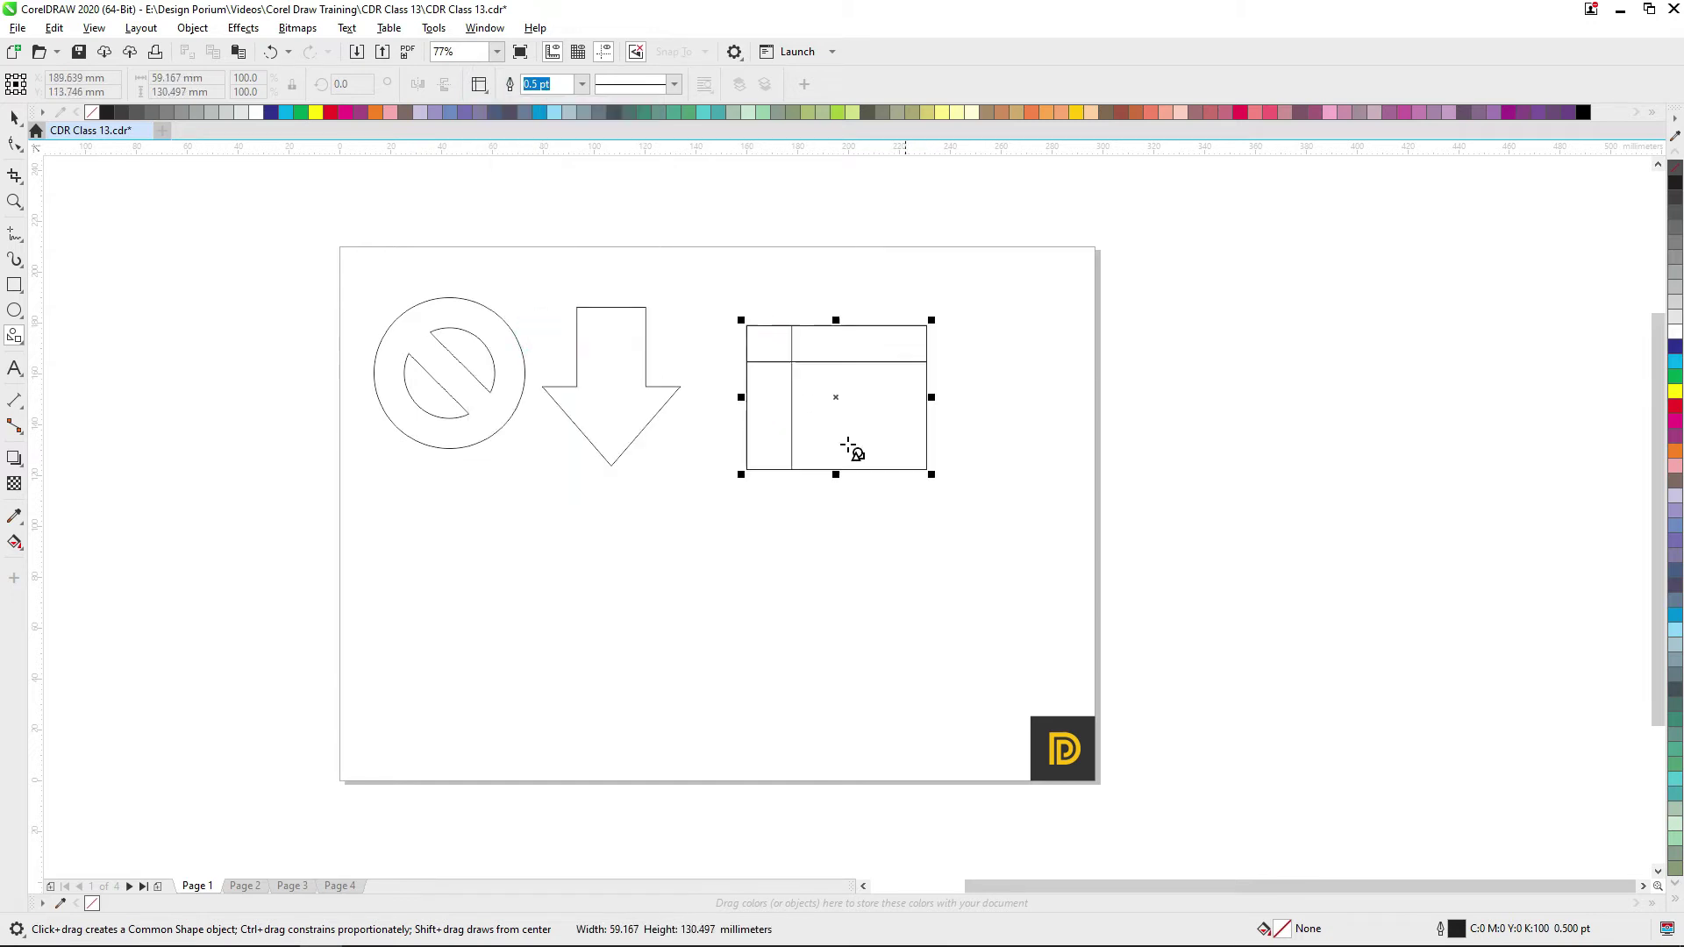
- Draw a folded ribbon banner about 109 by 31 mm below the prohibition sign and arrow
left_click(16, 337)
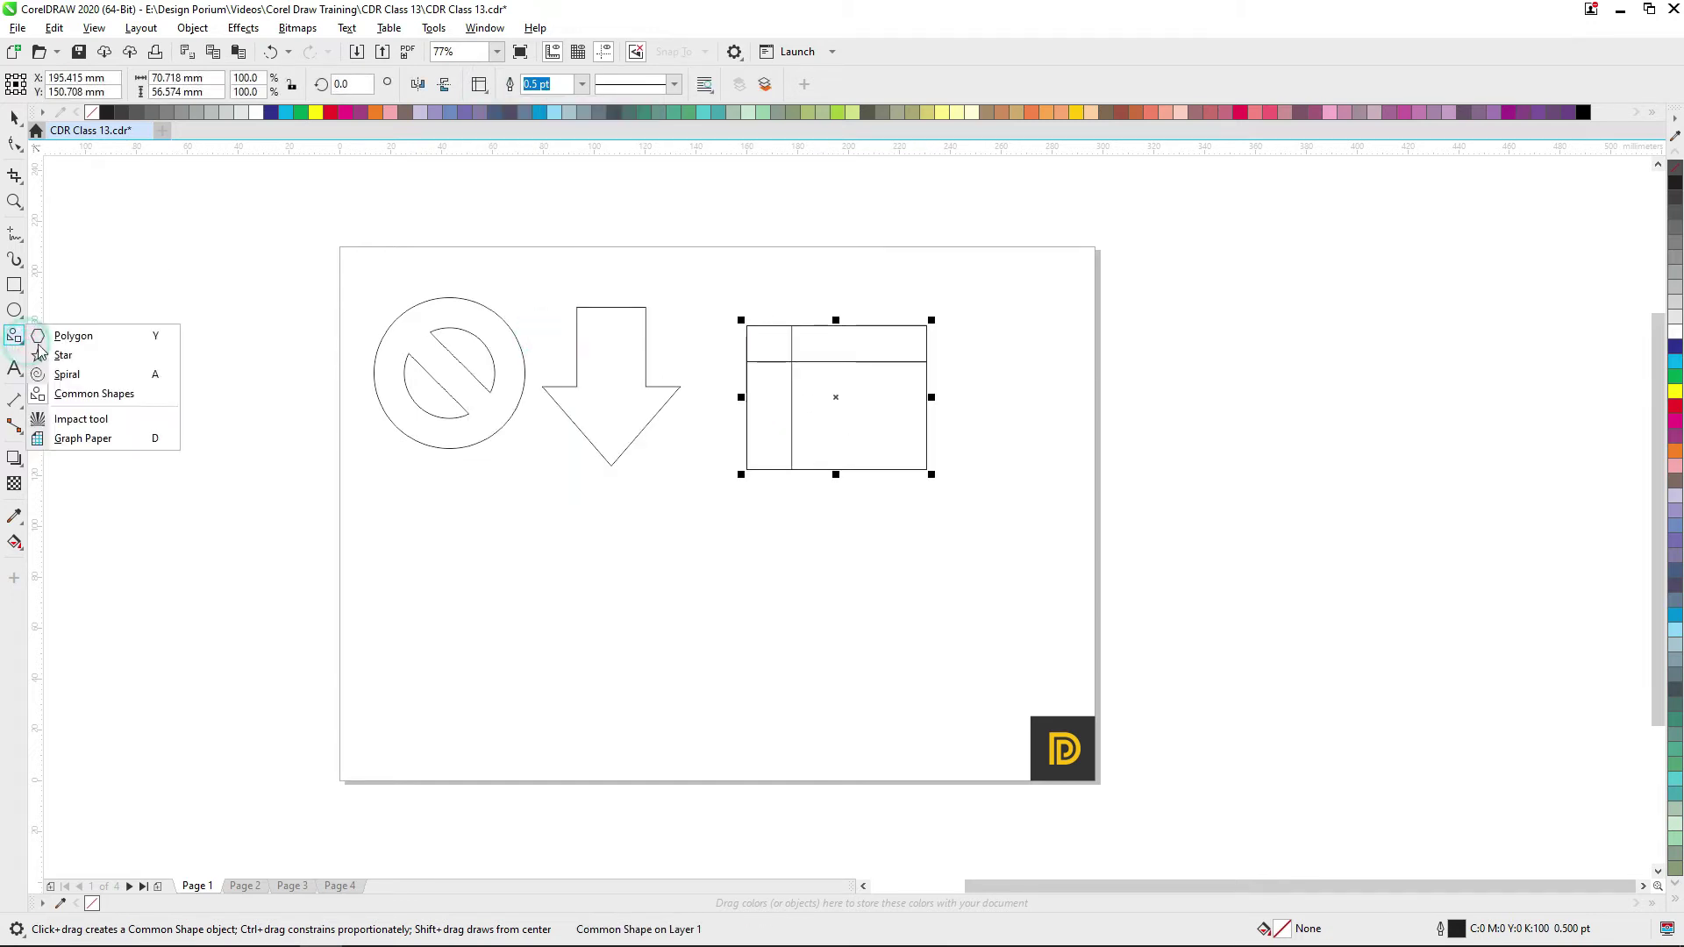
left_click(66, 393)
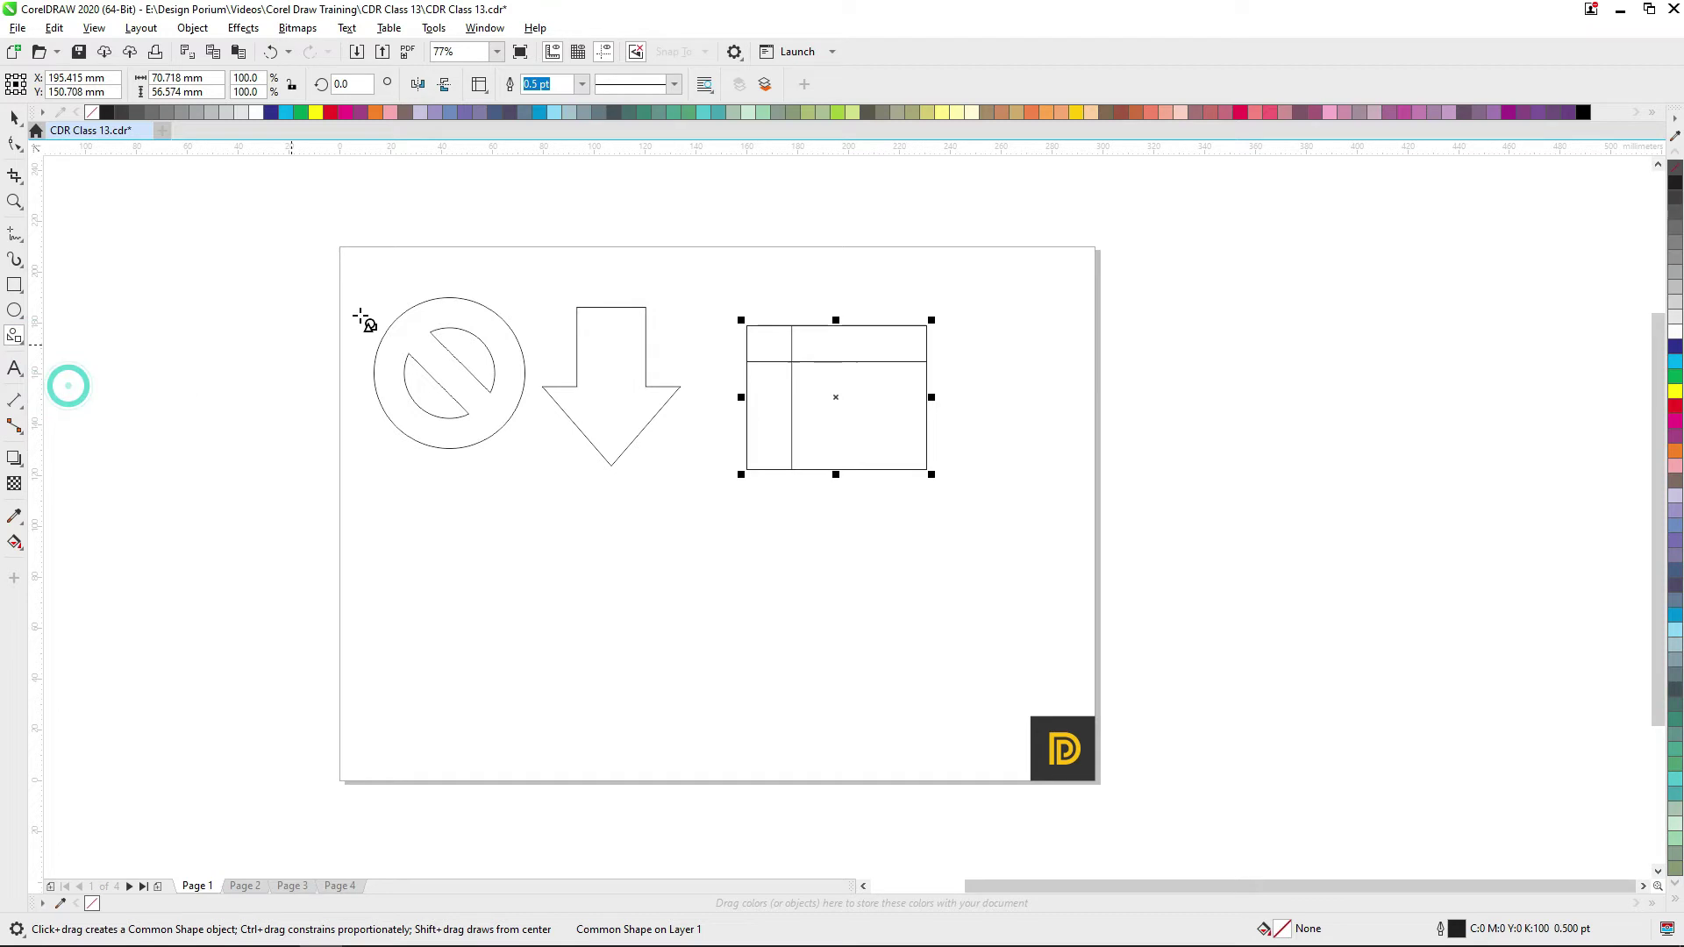
left_click(480, 84)
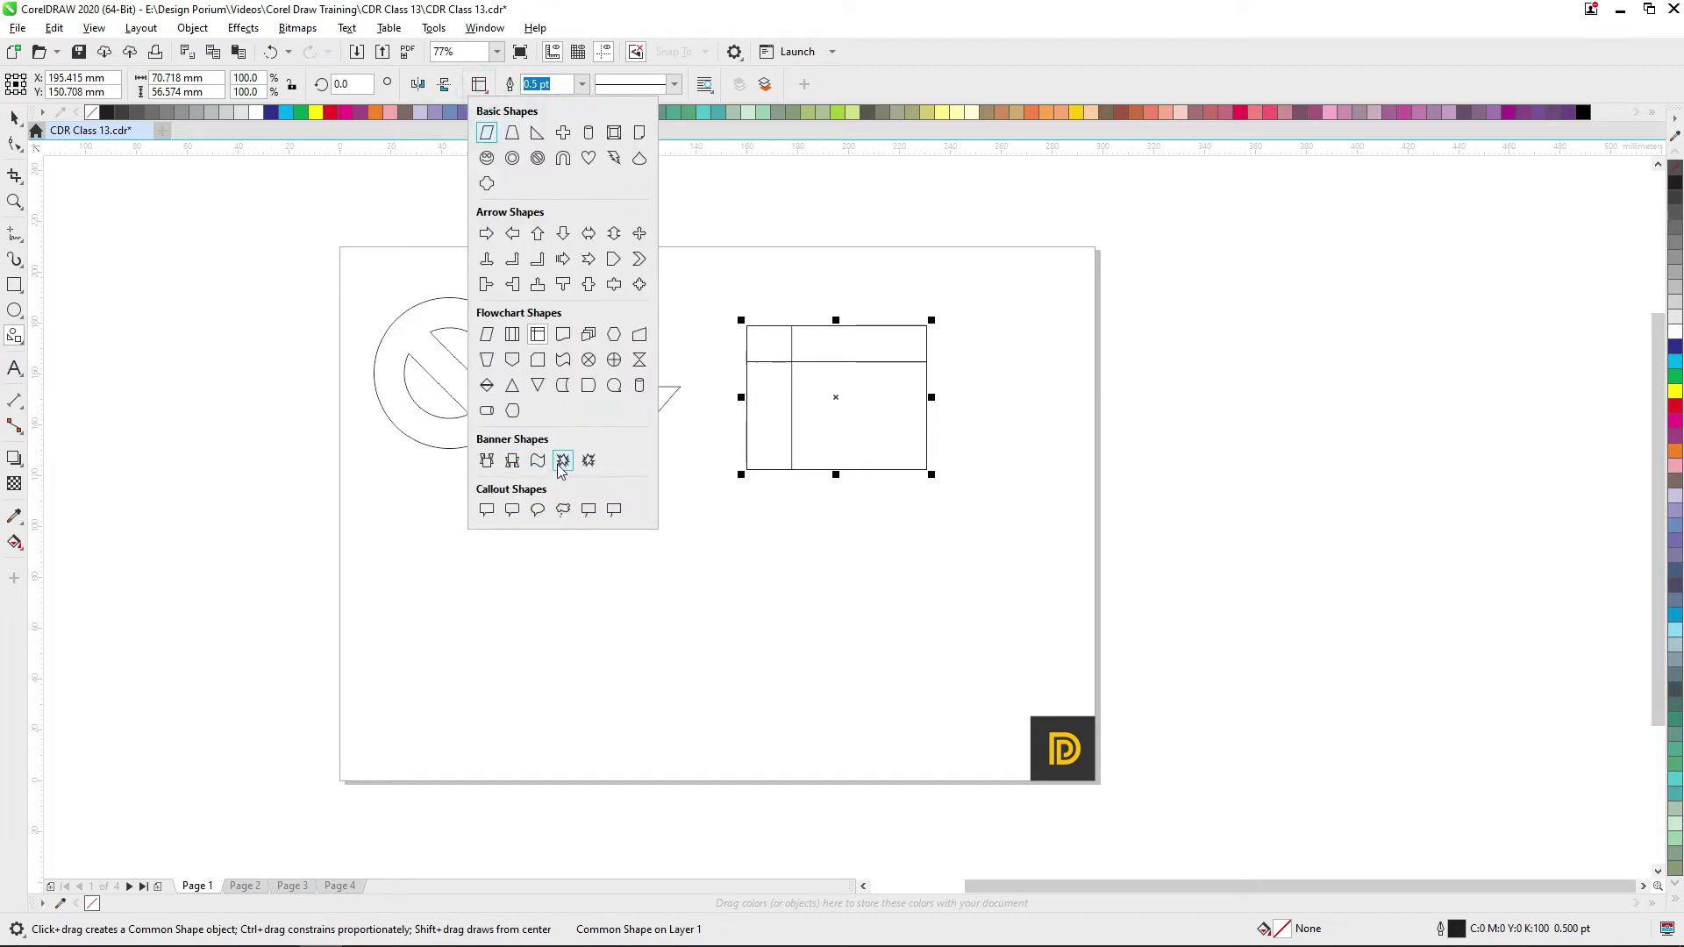
left_click(487, 459)
mouse_move(392, 527)
left_mouse_down()
mouse_move(631, 647)
mouse_move(676, 614)
left_mouse_up()
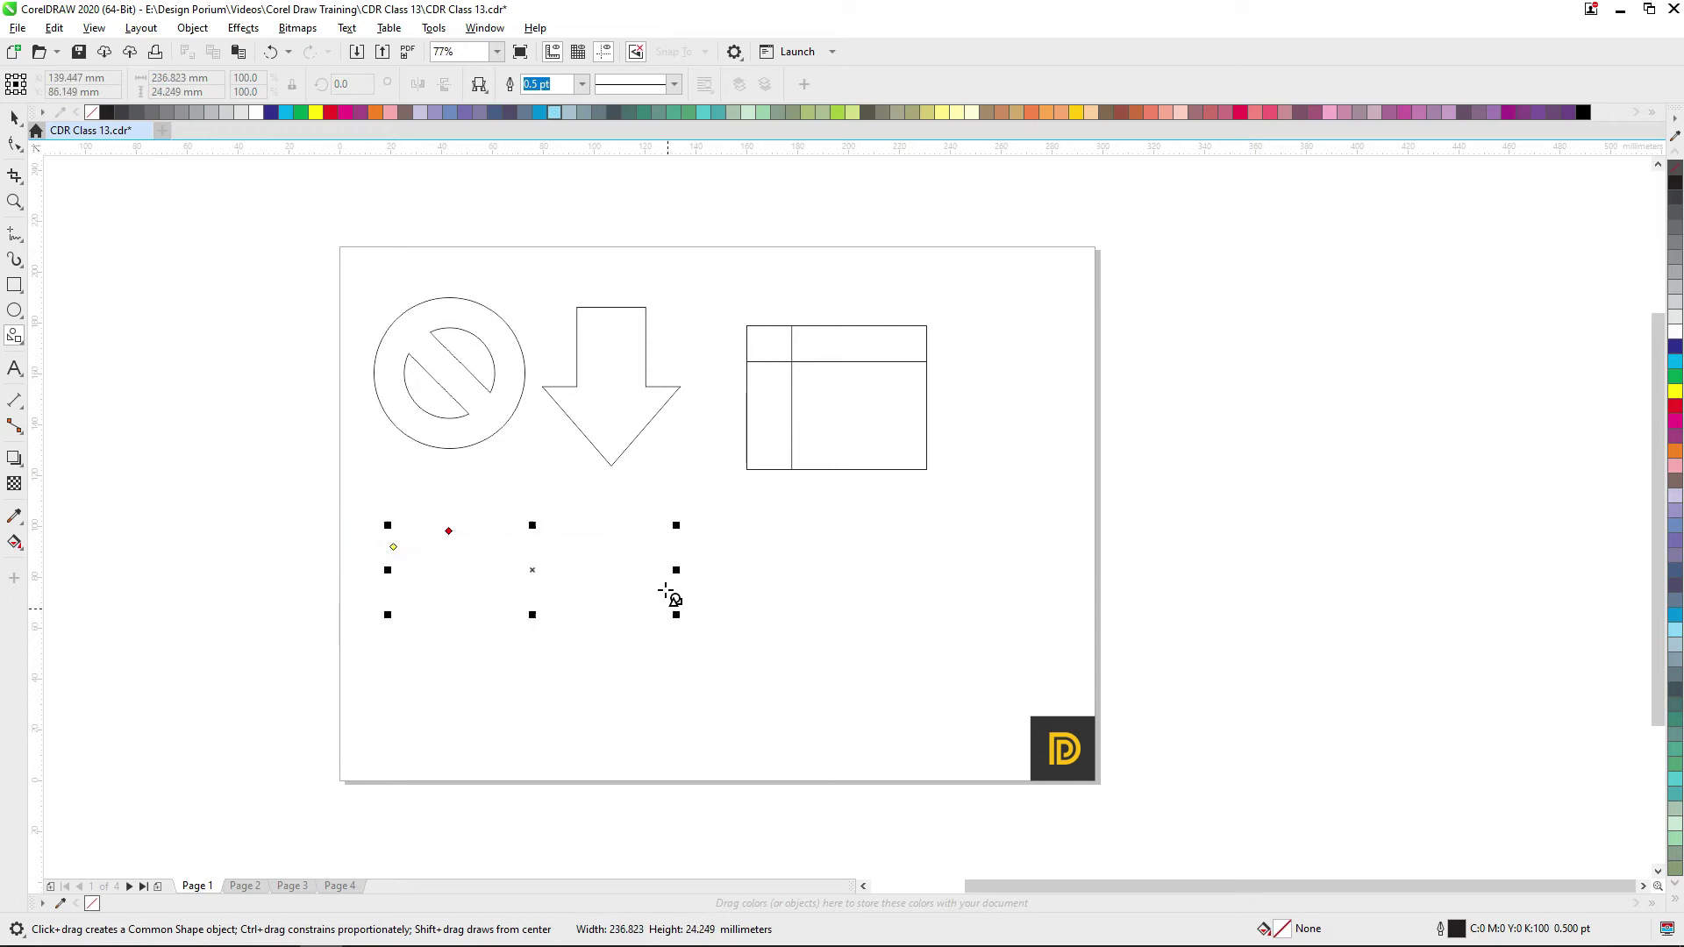
- Draw a rounded-rectangle callout about 103 by 50 mm below the flowchart shape, with its tail pointing down to the left
left_click(16, 338)
left_click(87, 393)
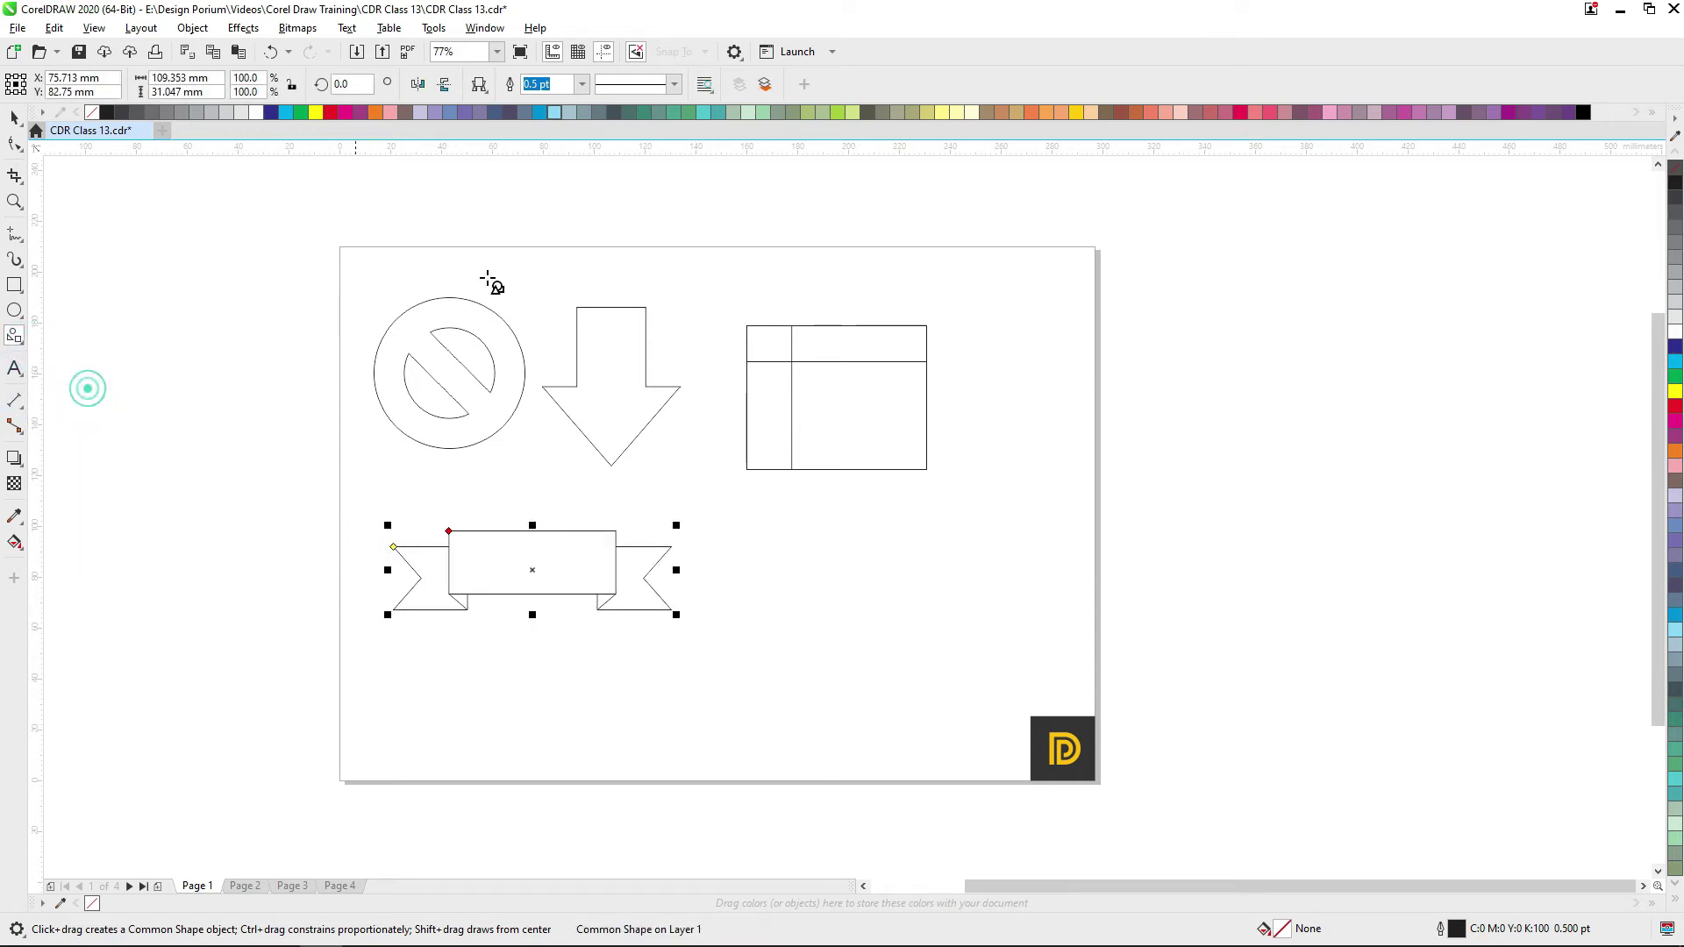
left_click(479, 84)
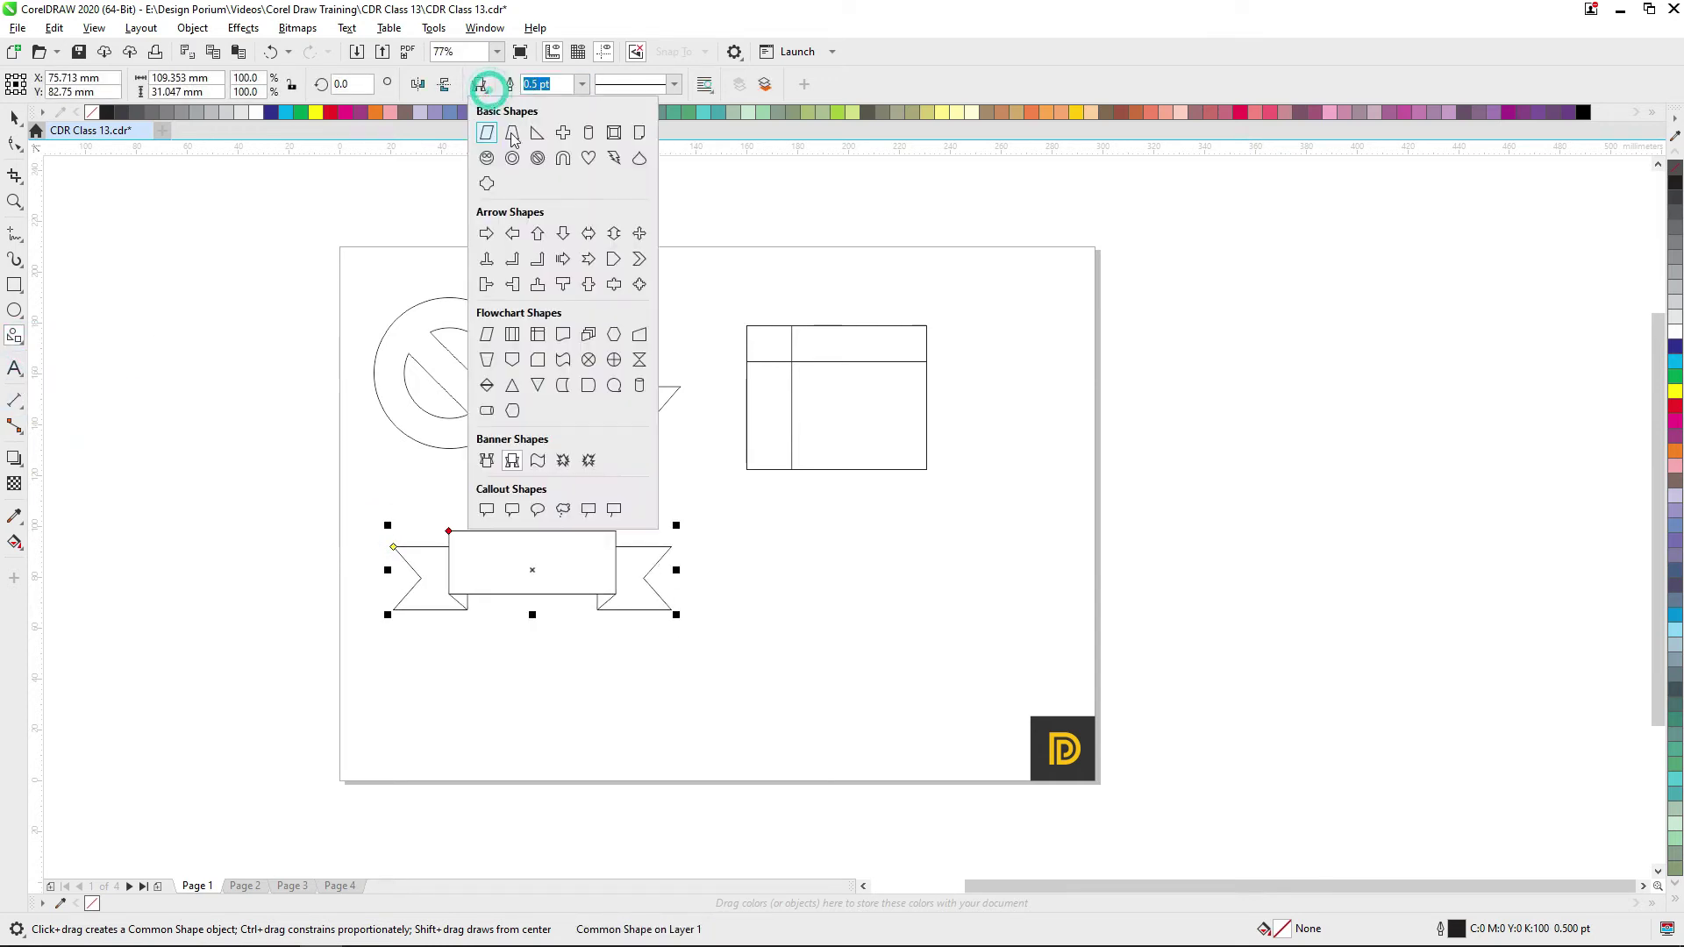
left_click(513, 510)
left_click_drag(713, 693, 982, 560)
key("space")
left_click_drag(978, 328, 873, 309)
left_click_drag(938, 232, 249, 745)
left_click(925, 305)
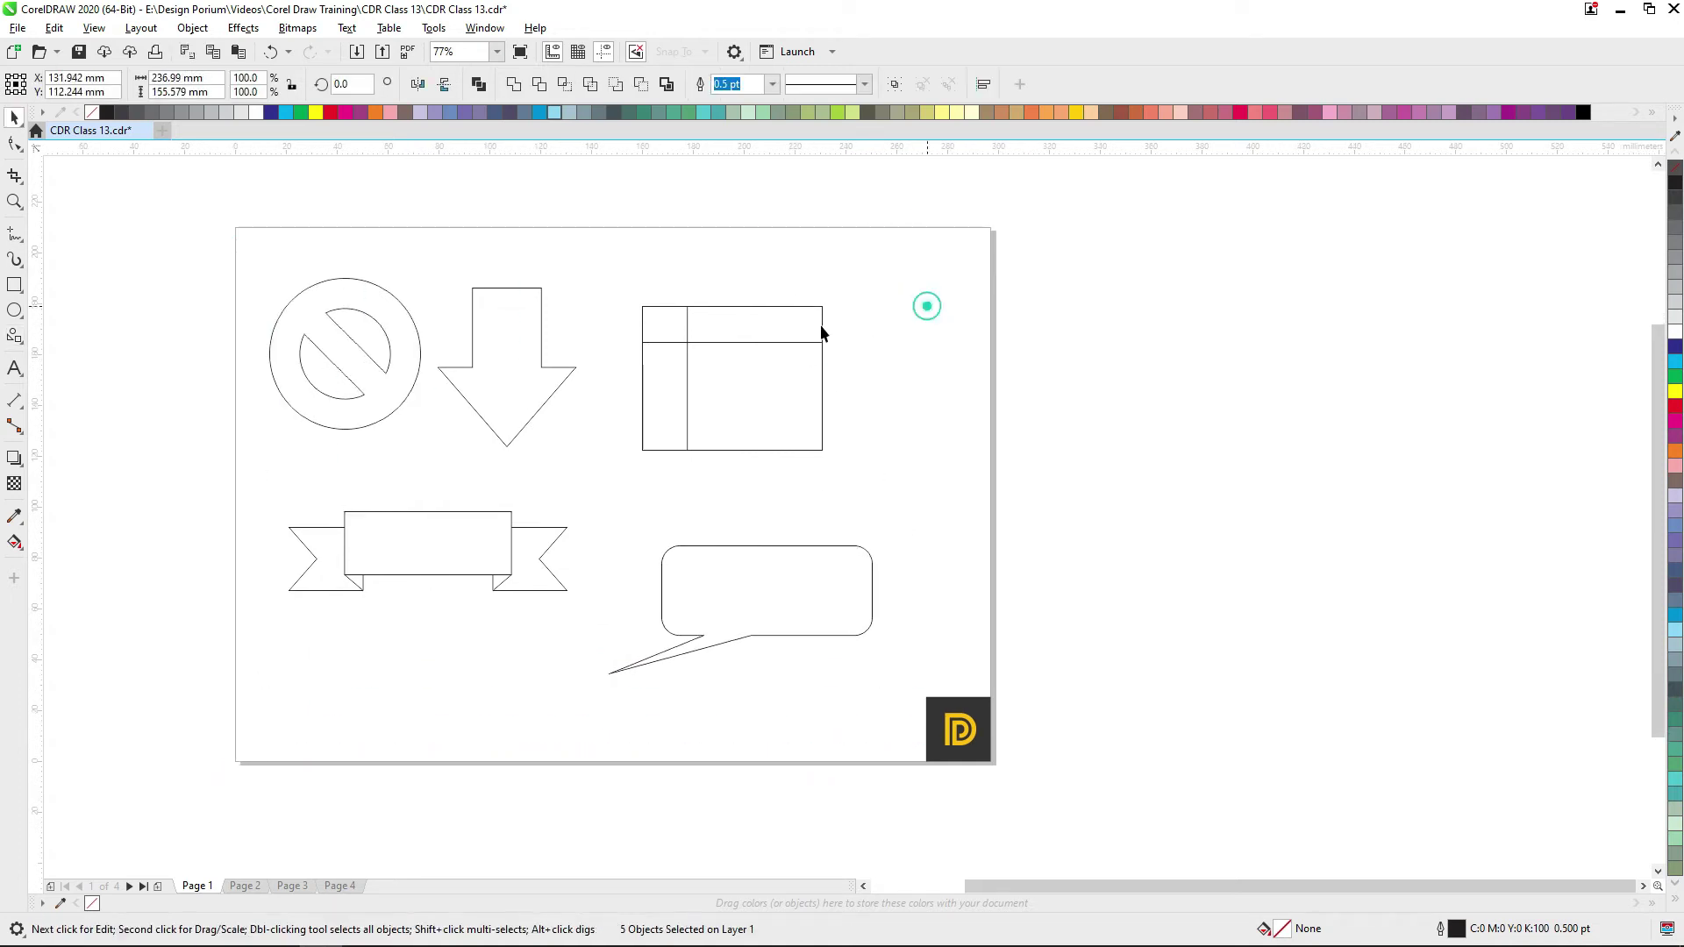
left_click(760, 342)
left_click(524, 331)
left_click(713, 254)
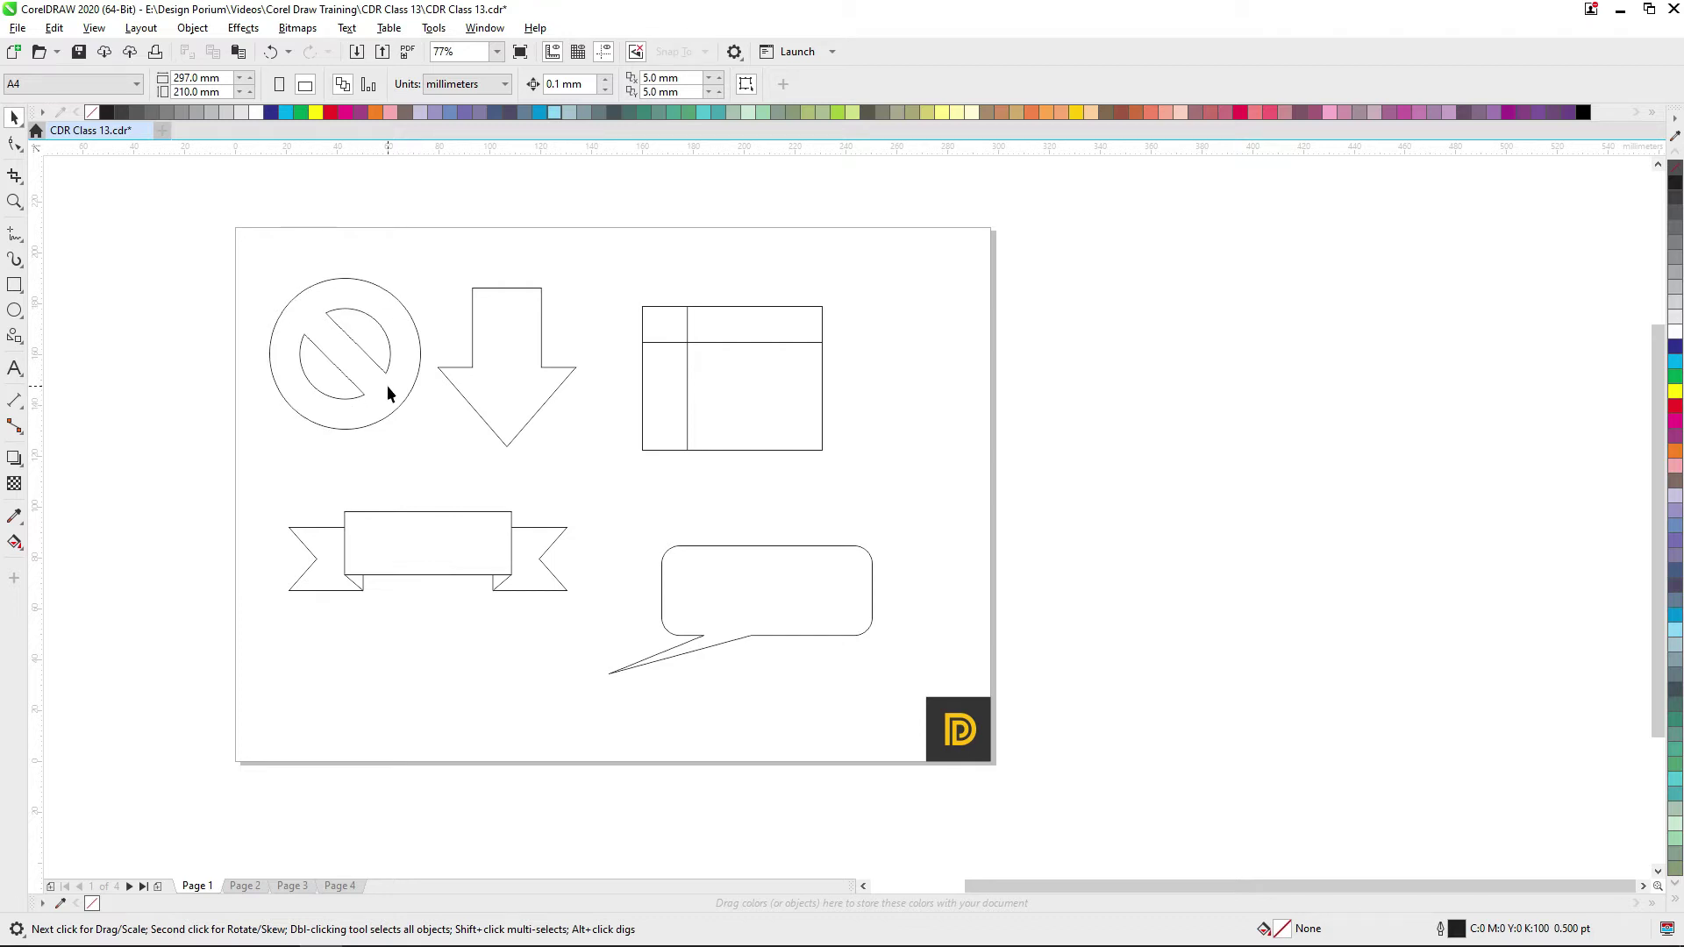
- Fill the prohibition sign with red (C0 M100 Y100 K0) and remove its outline
scroll(389, 393, "up", 2)
left_click_drag(361, 291, 491, 305)
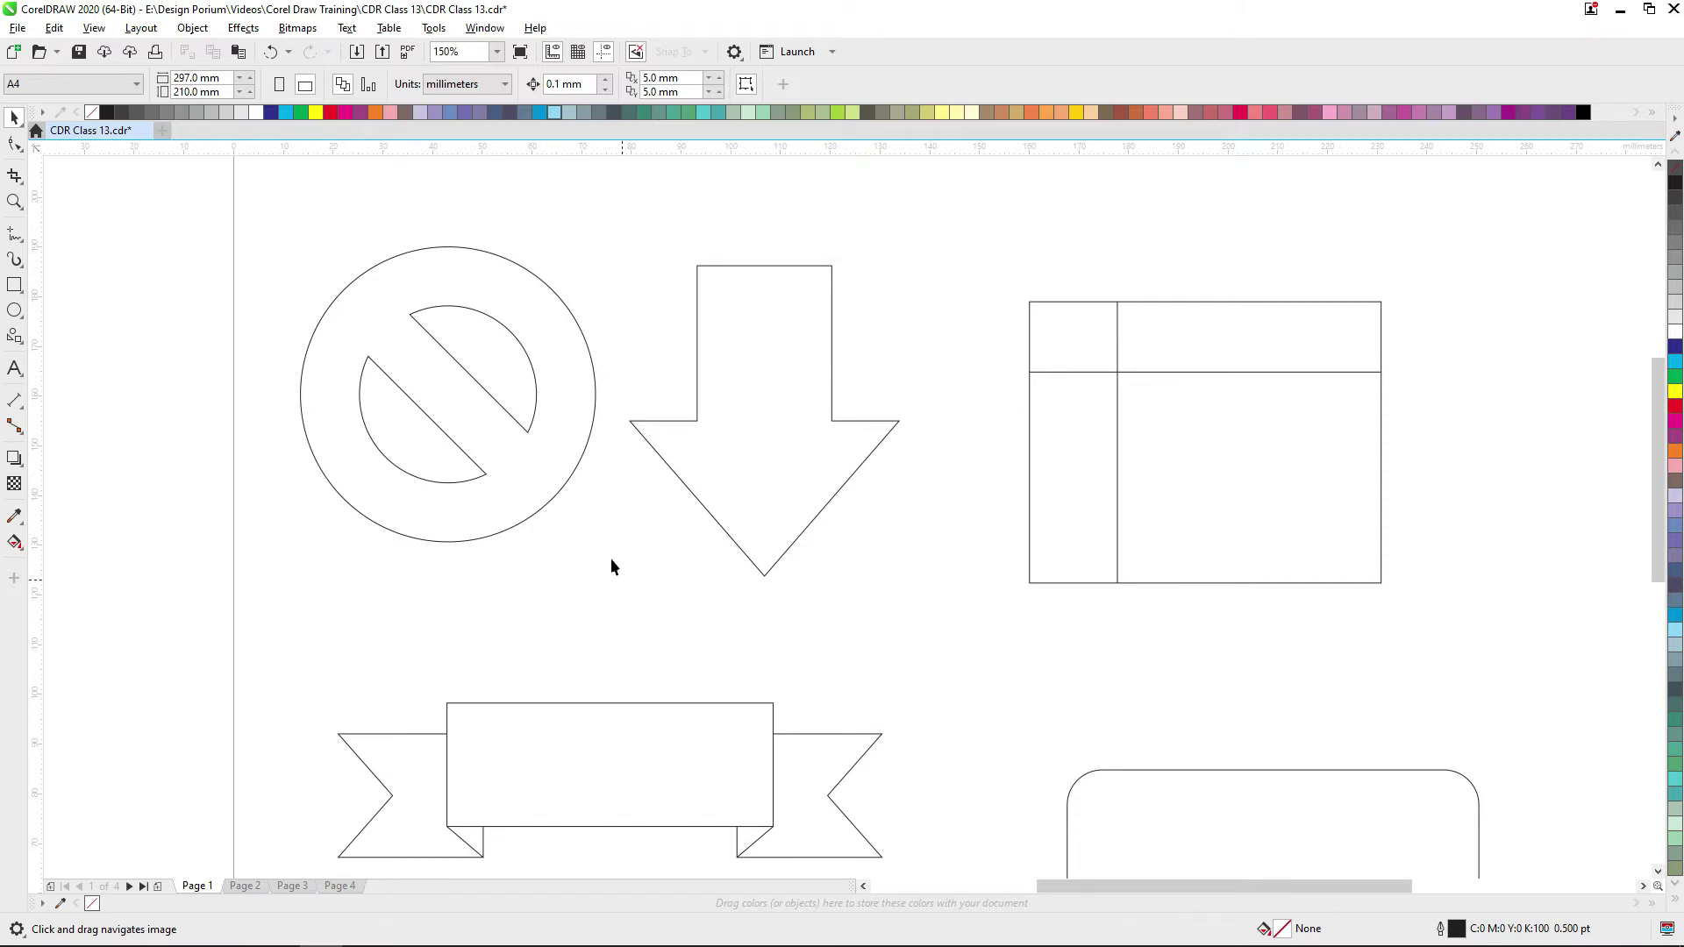
left_click(445, 385)
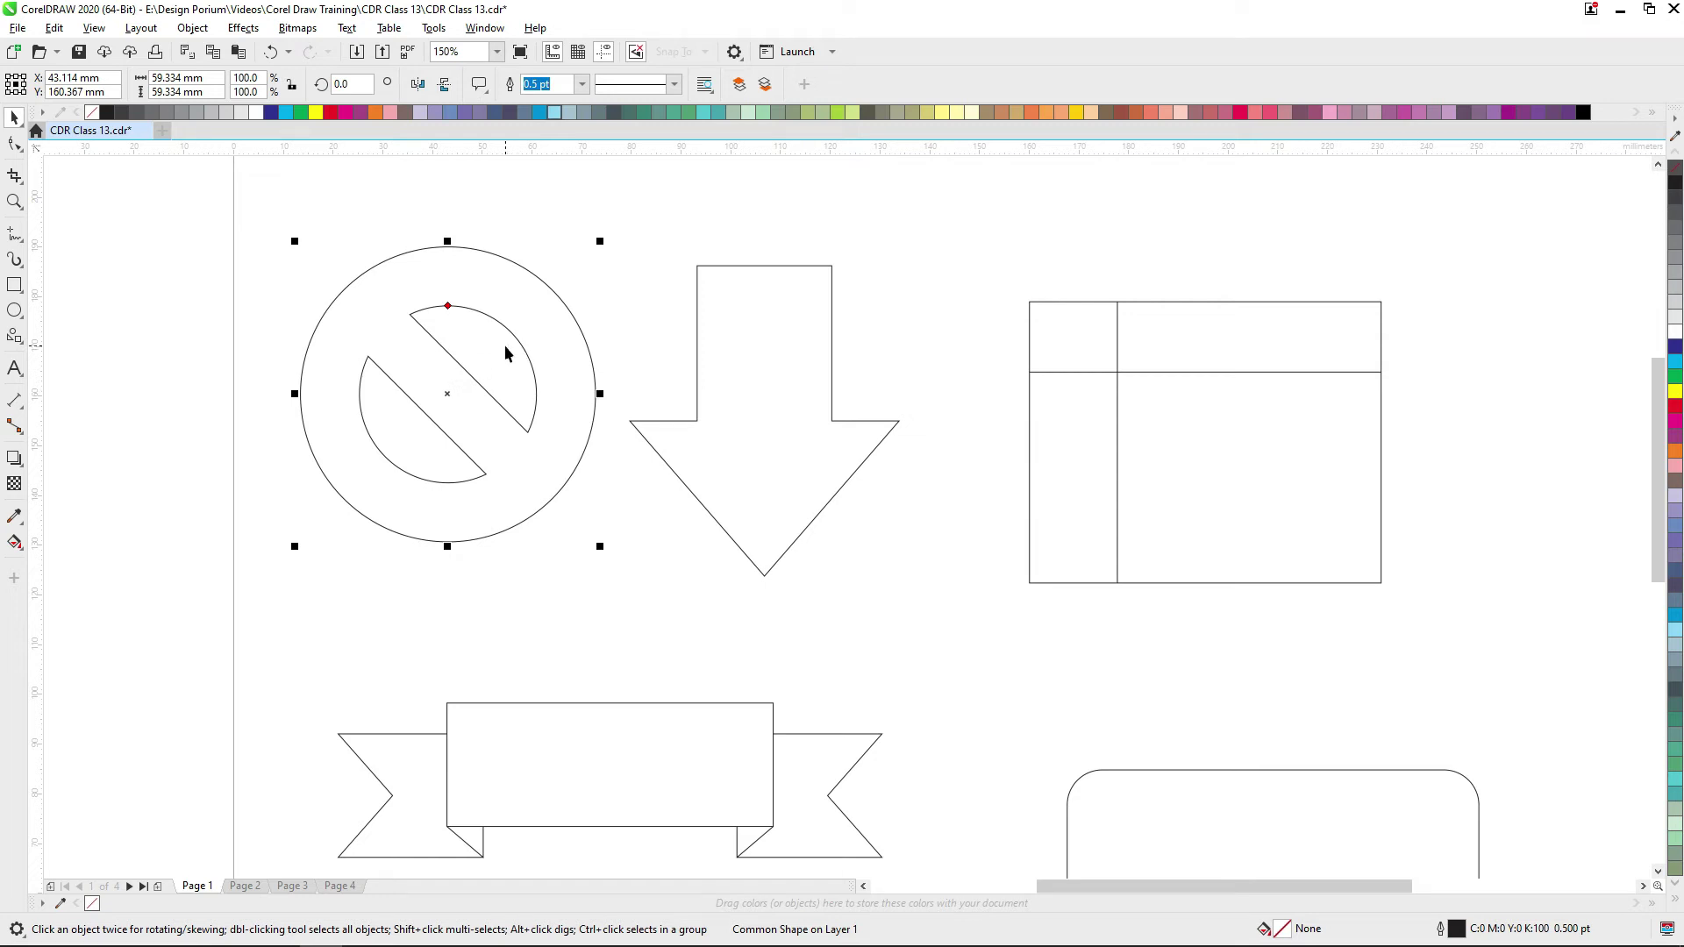
left_click(1674, 406)
right_click(1675, 168)
scroll(369, 349, "right", 1)
left_click(368, 348)
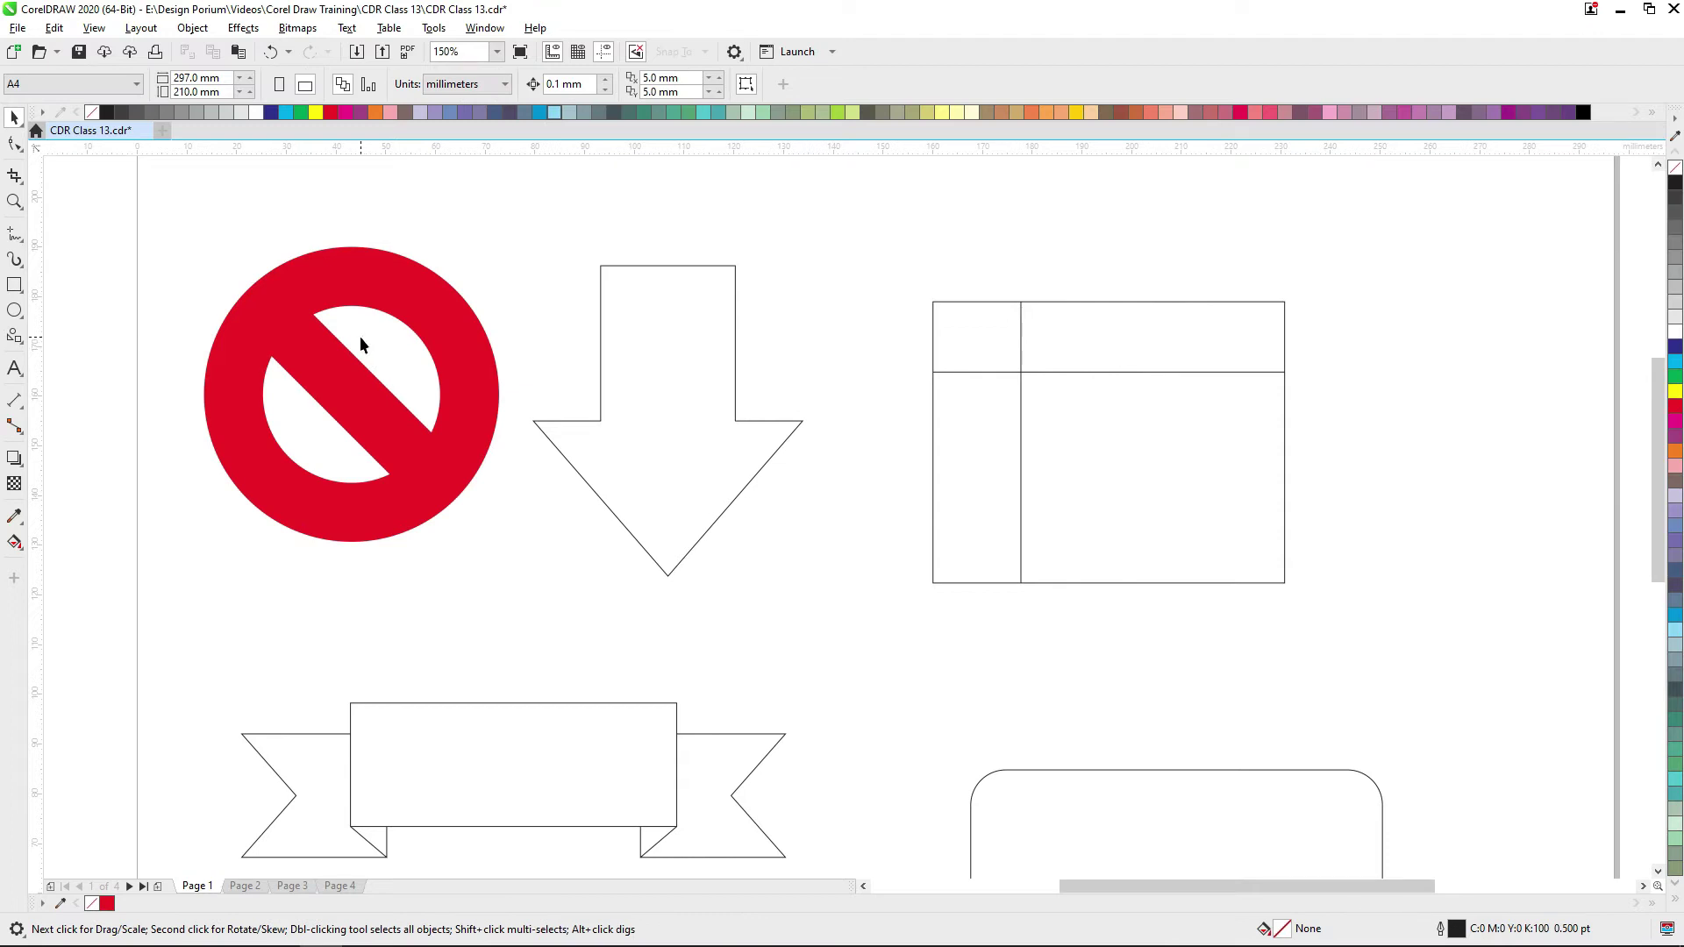
- Look over the prohibition sign, flowchart shape, banner and callout, selecting shapes to view their handles
left_click(407, 295)
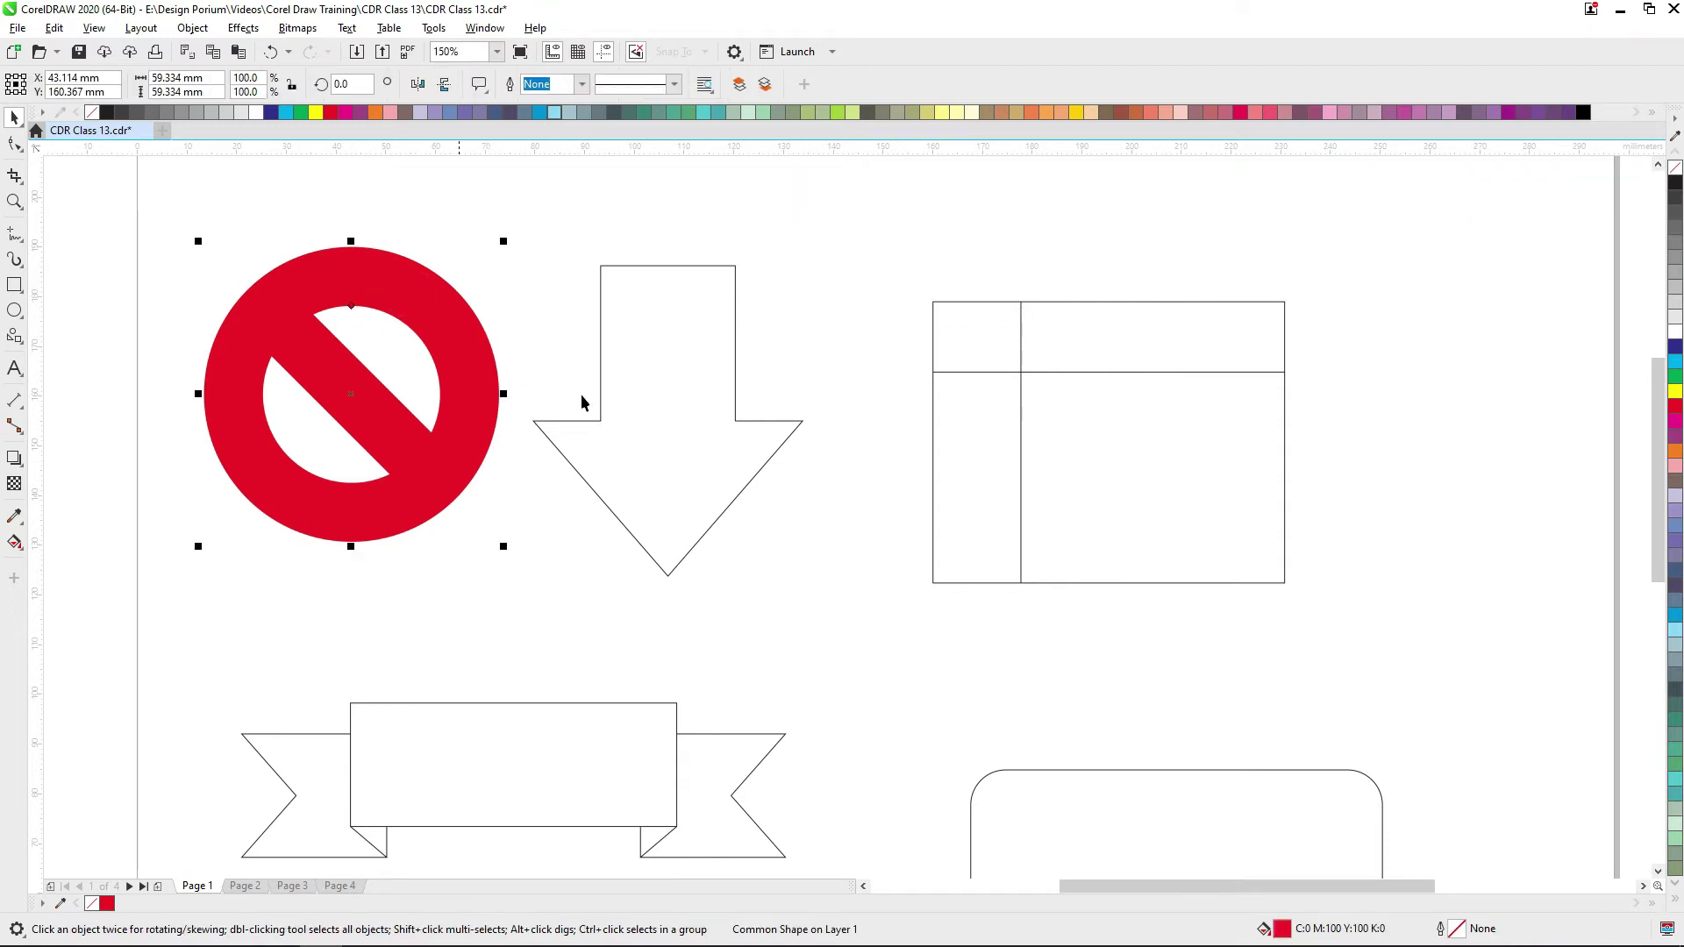
left_click_drag(713, 381, 621, 368)
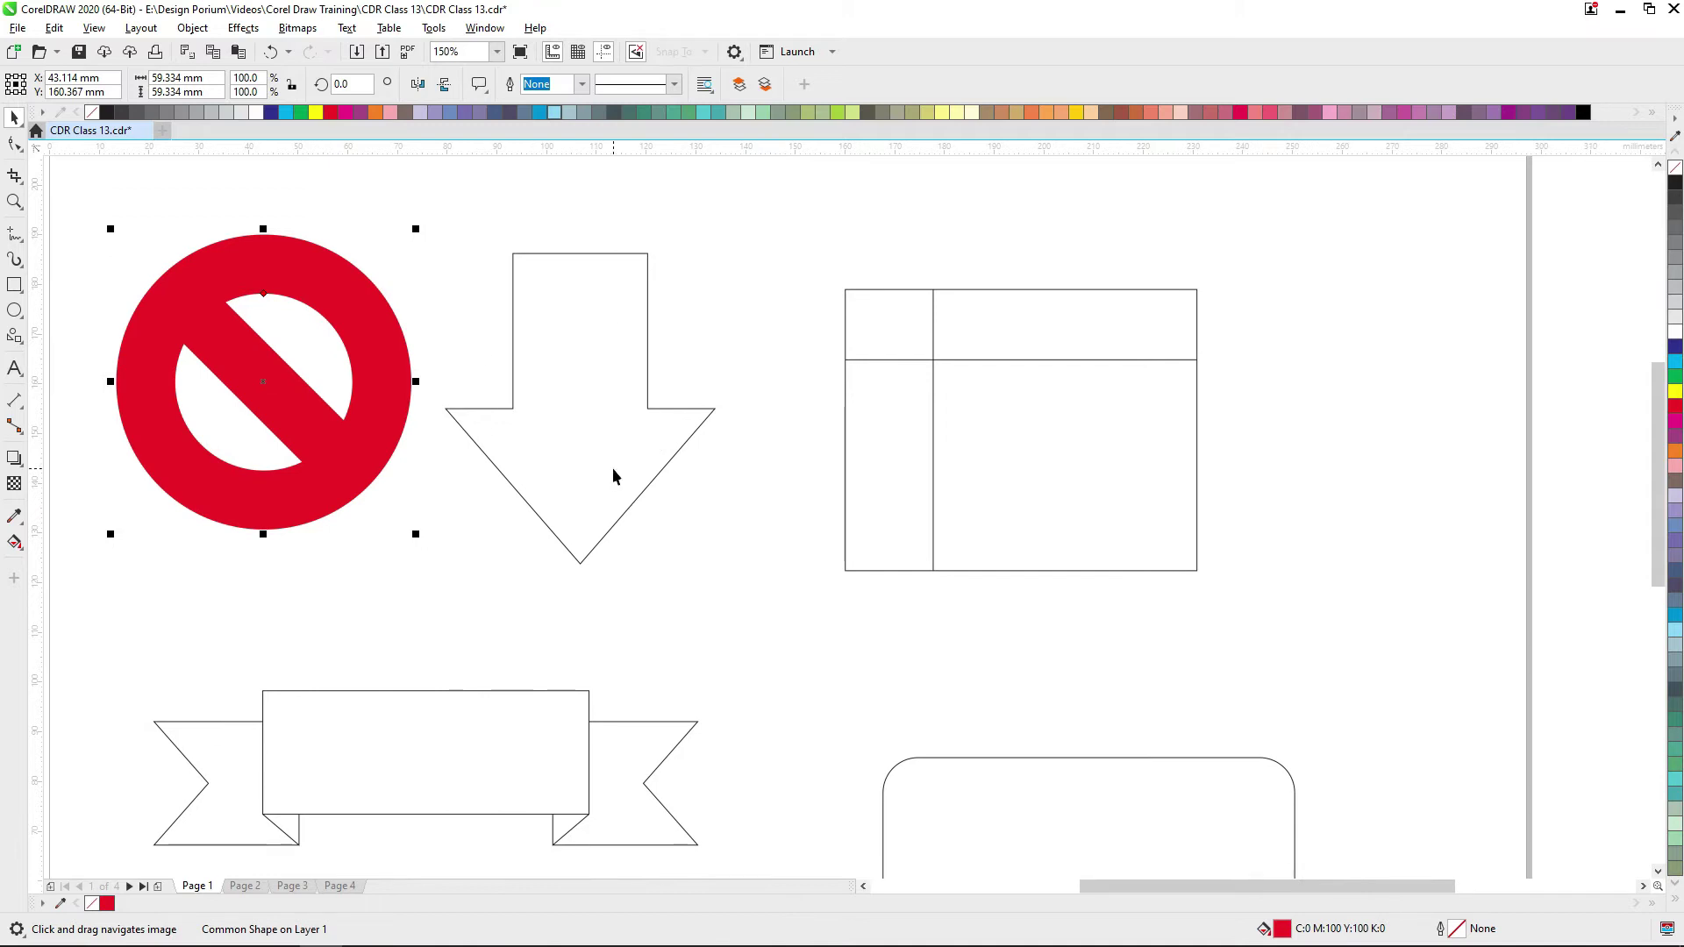
scroll(832, 279, "down", 5)
scroll(835, 279, "up", 5)
left_click(837, 282)
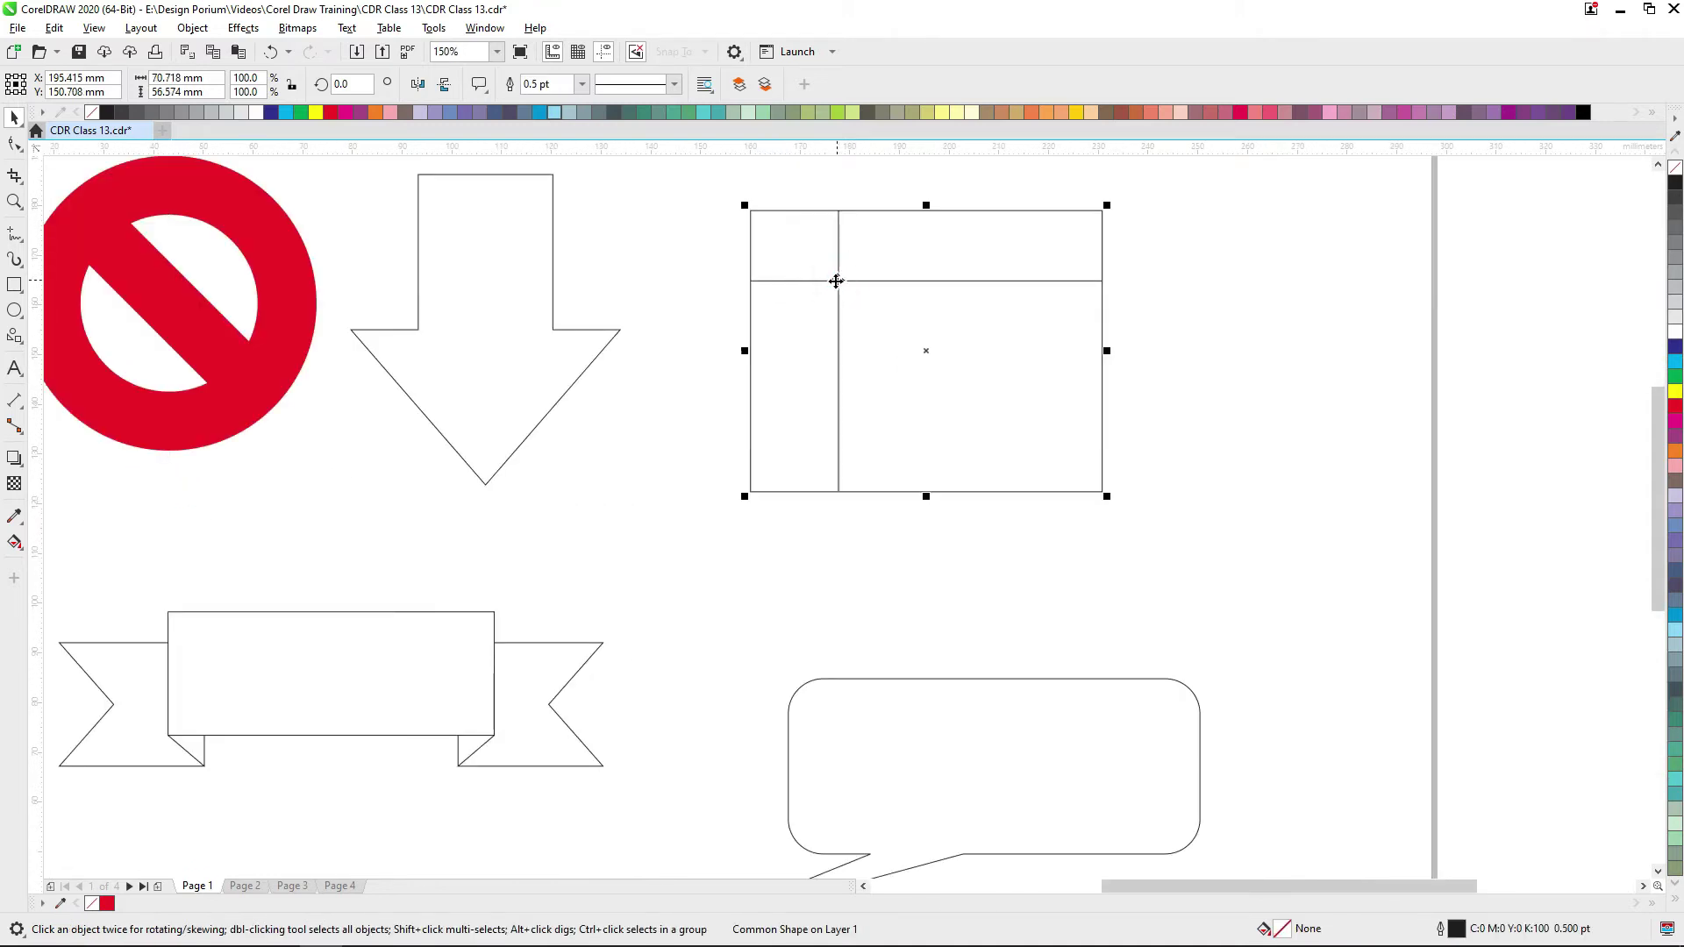
scroll(535, 509, "down", 1)
scroll(531, 595, "up", 1)
left_click(538, 553)
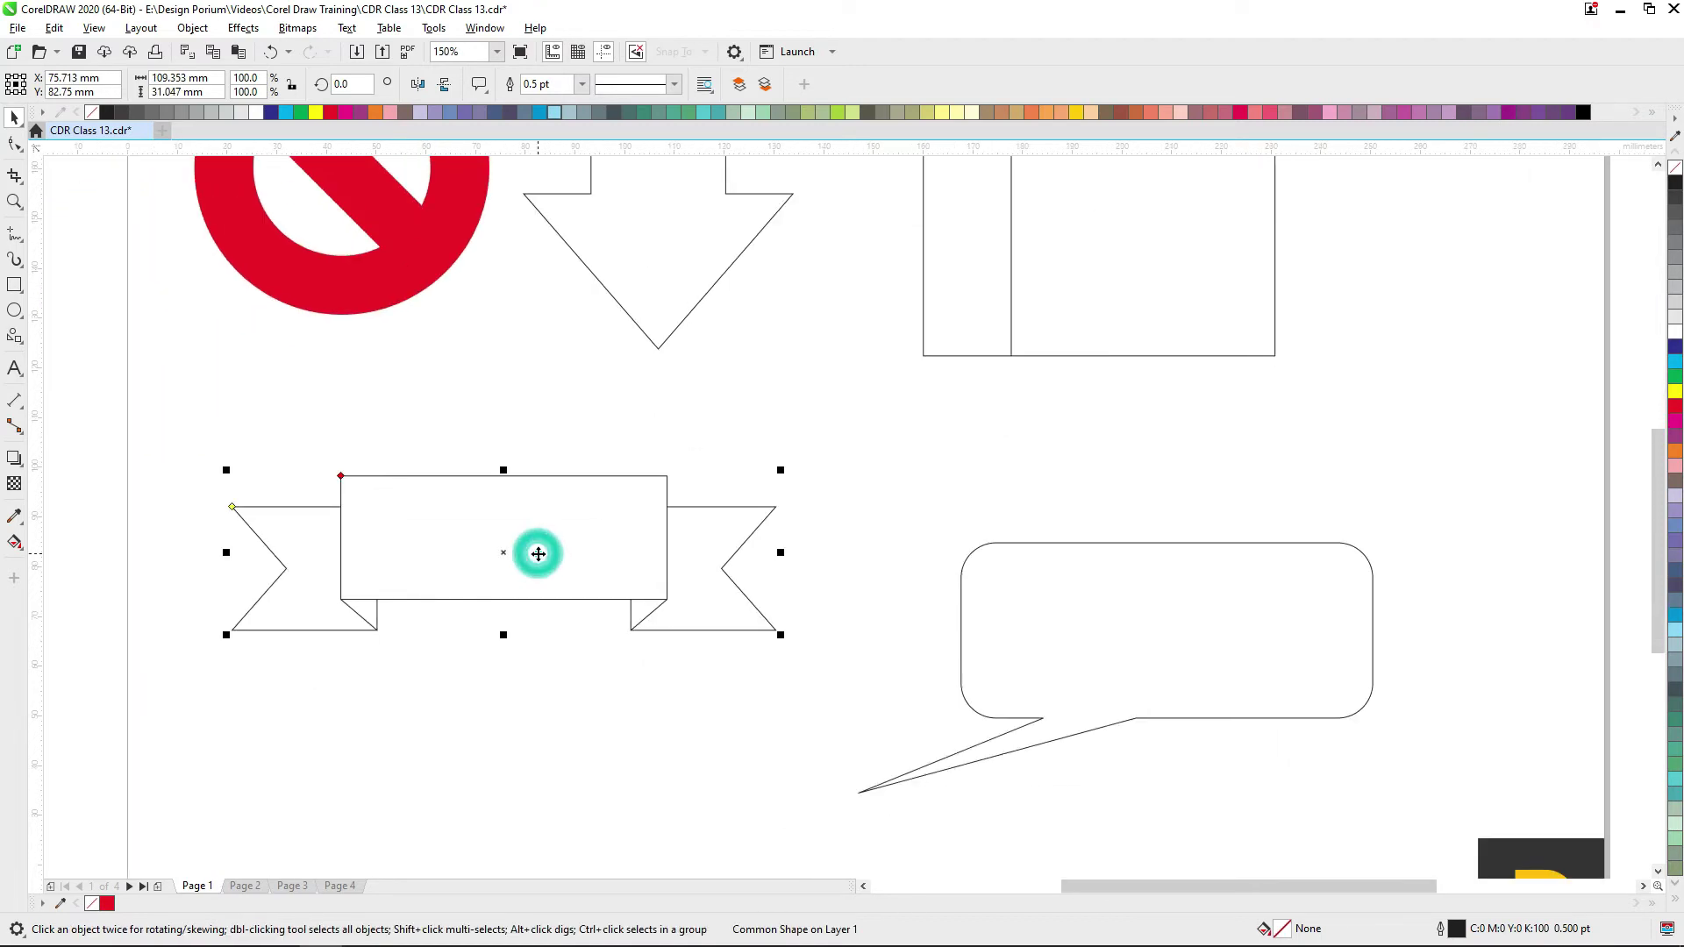
left_click_drag(598, 550, 526, 555)
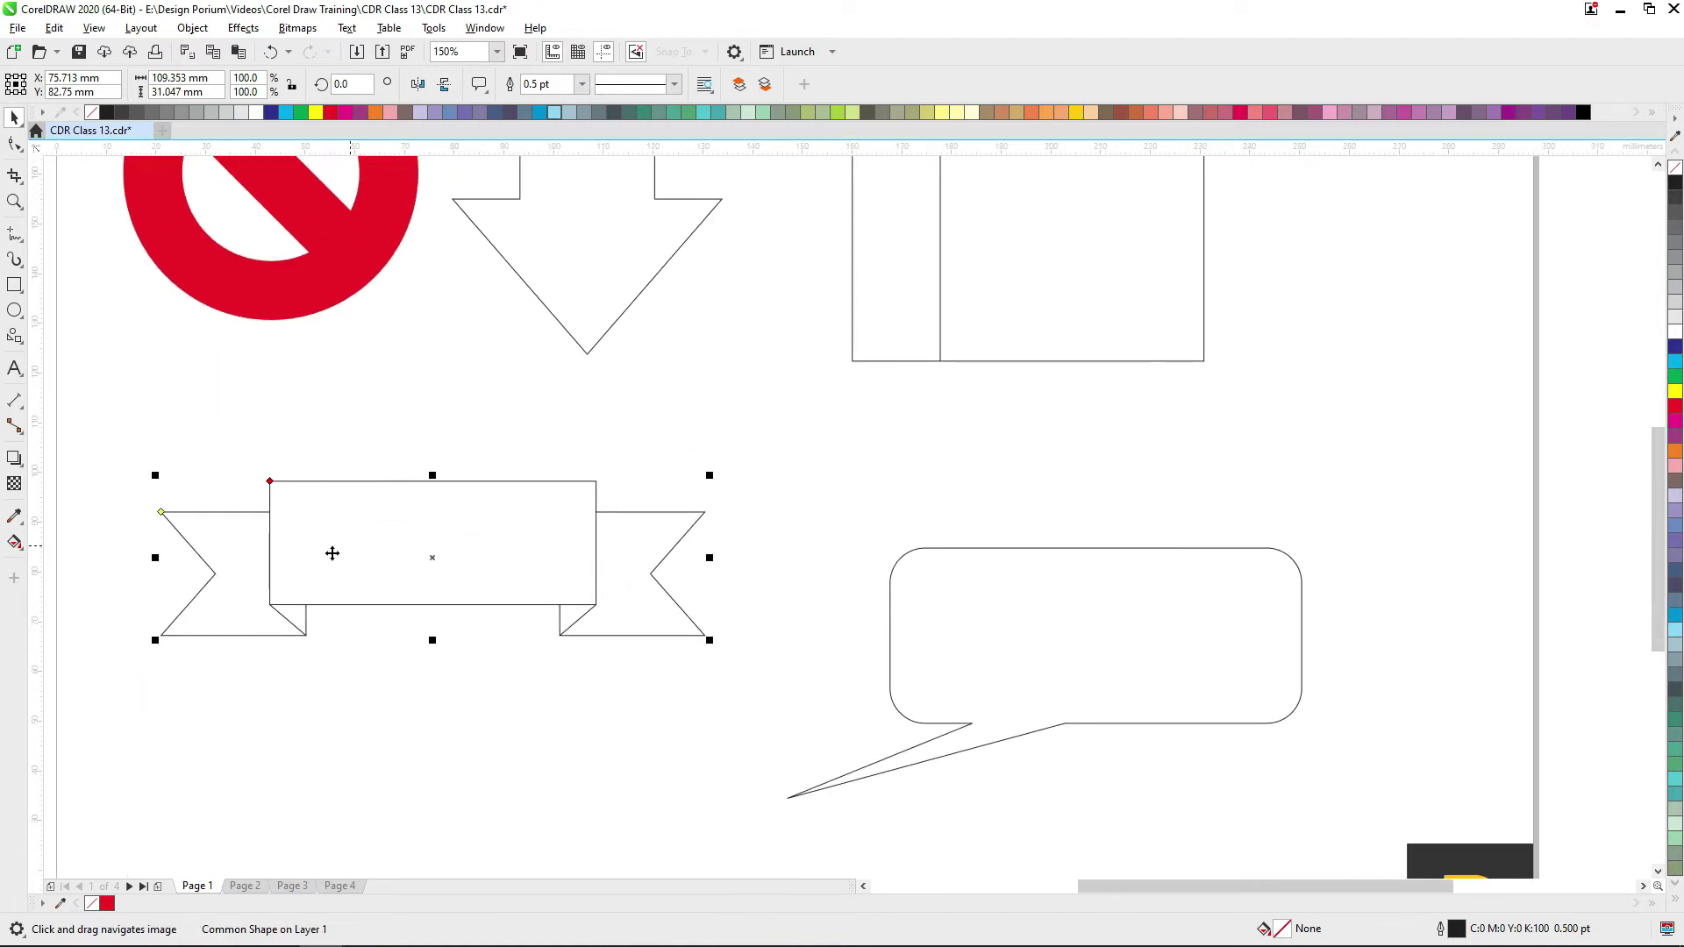
left_click_drag(778, 586, 683, 540)
left_click_drag(955, 582, 893, 495)
left_click(1186, 555)
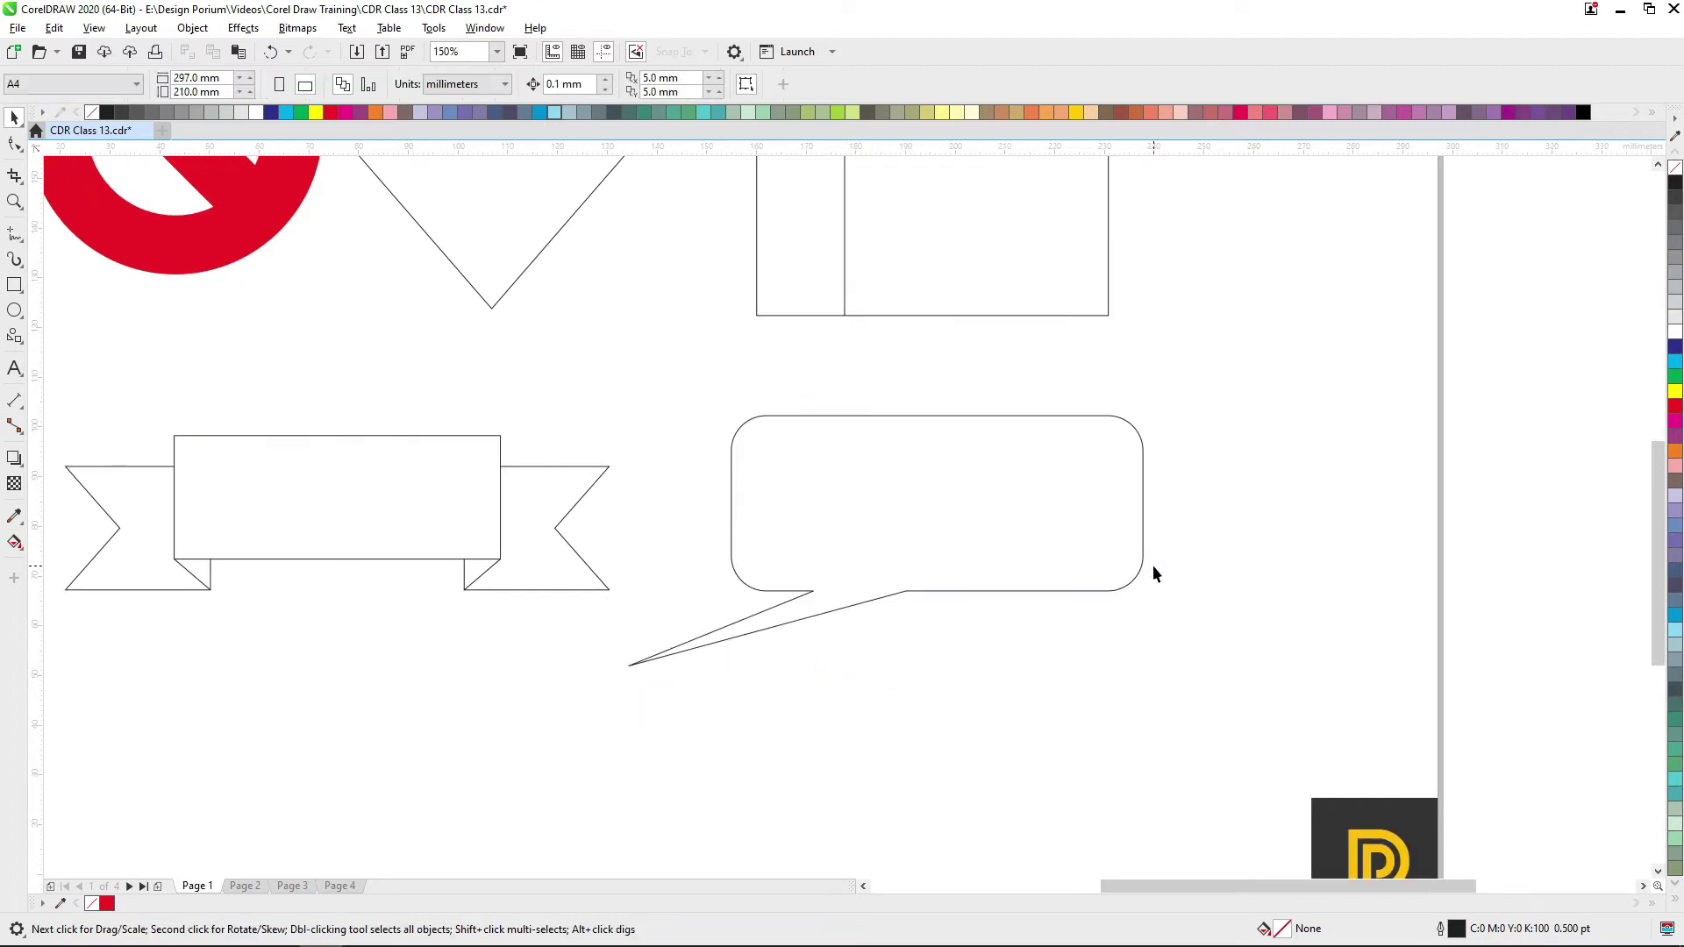
left_click_drag(744, 333, 839, 515)
left_click_drag(781, 425, 796, 430)
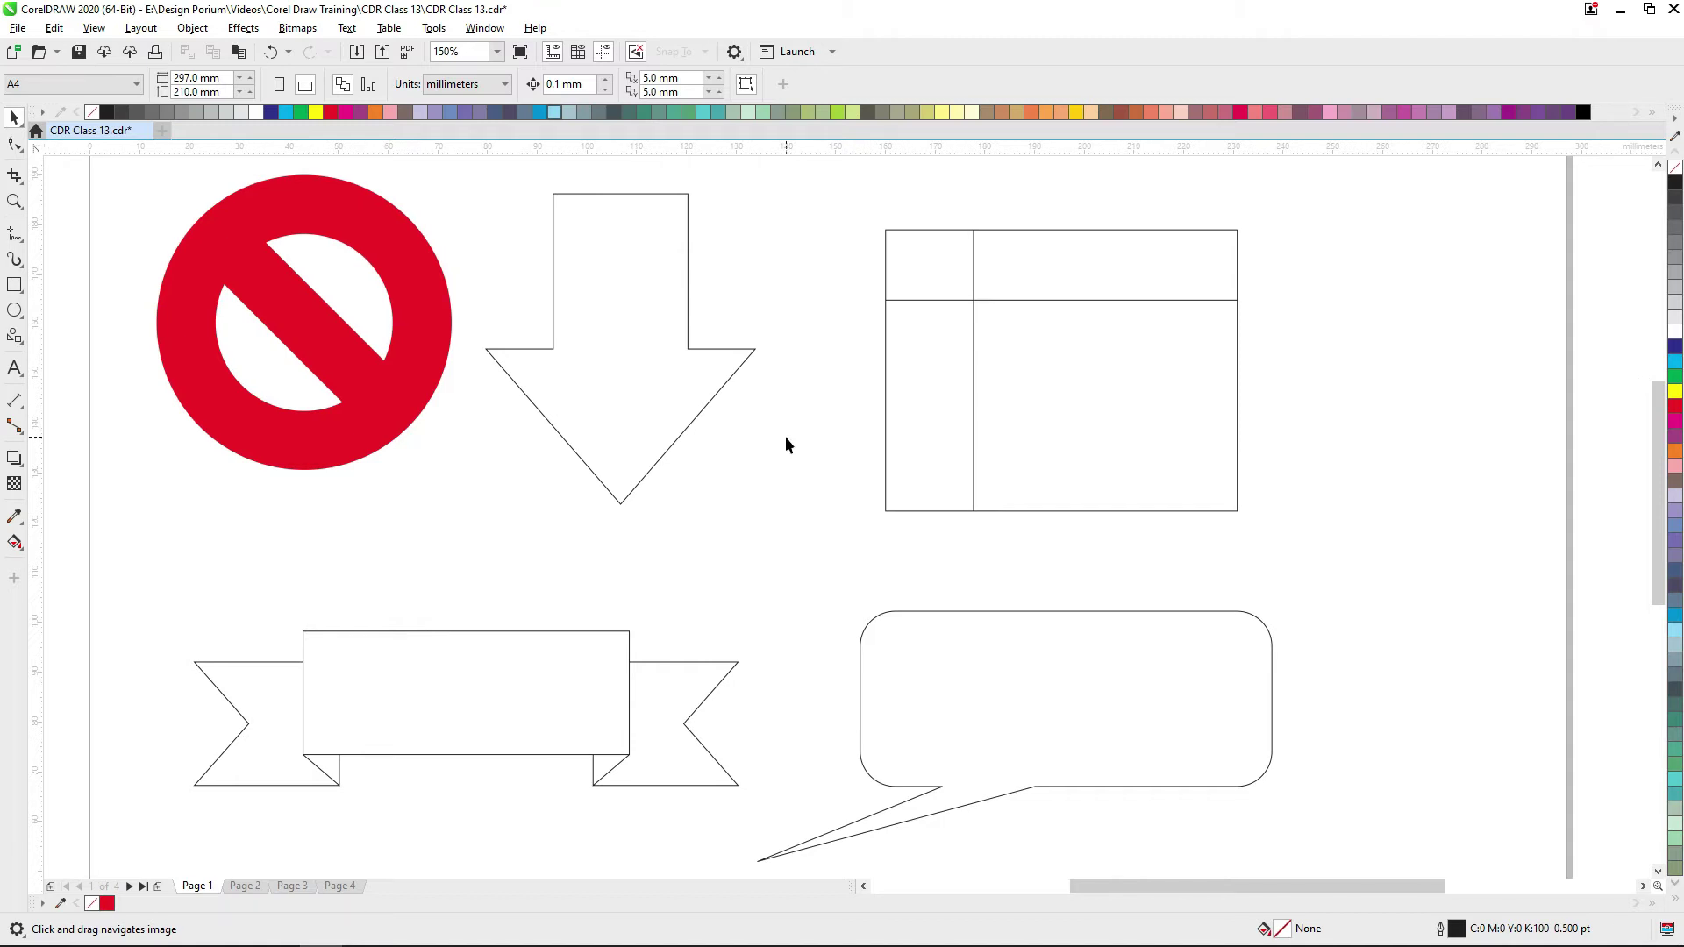
- Shift the red prohibition sign about 3 mm down the page and examine it up close
left_click_drag(423, 363, 420, 378)
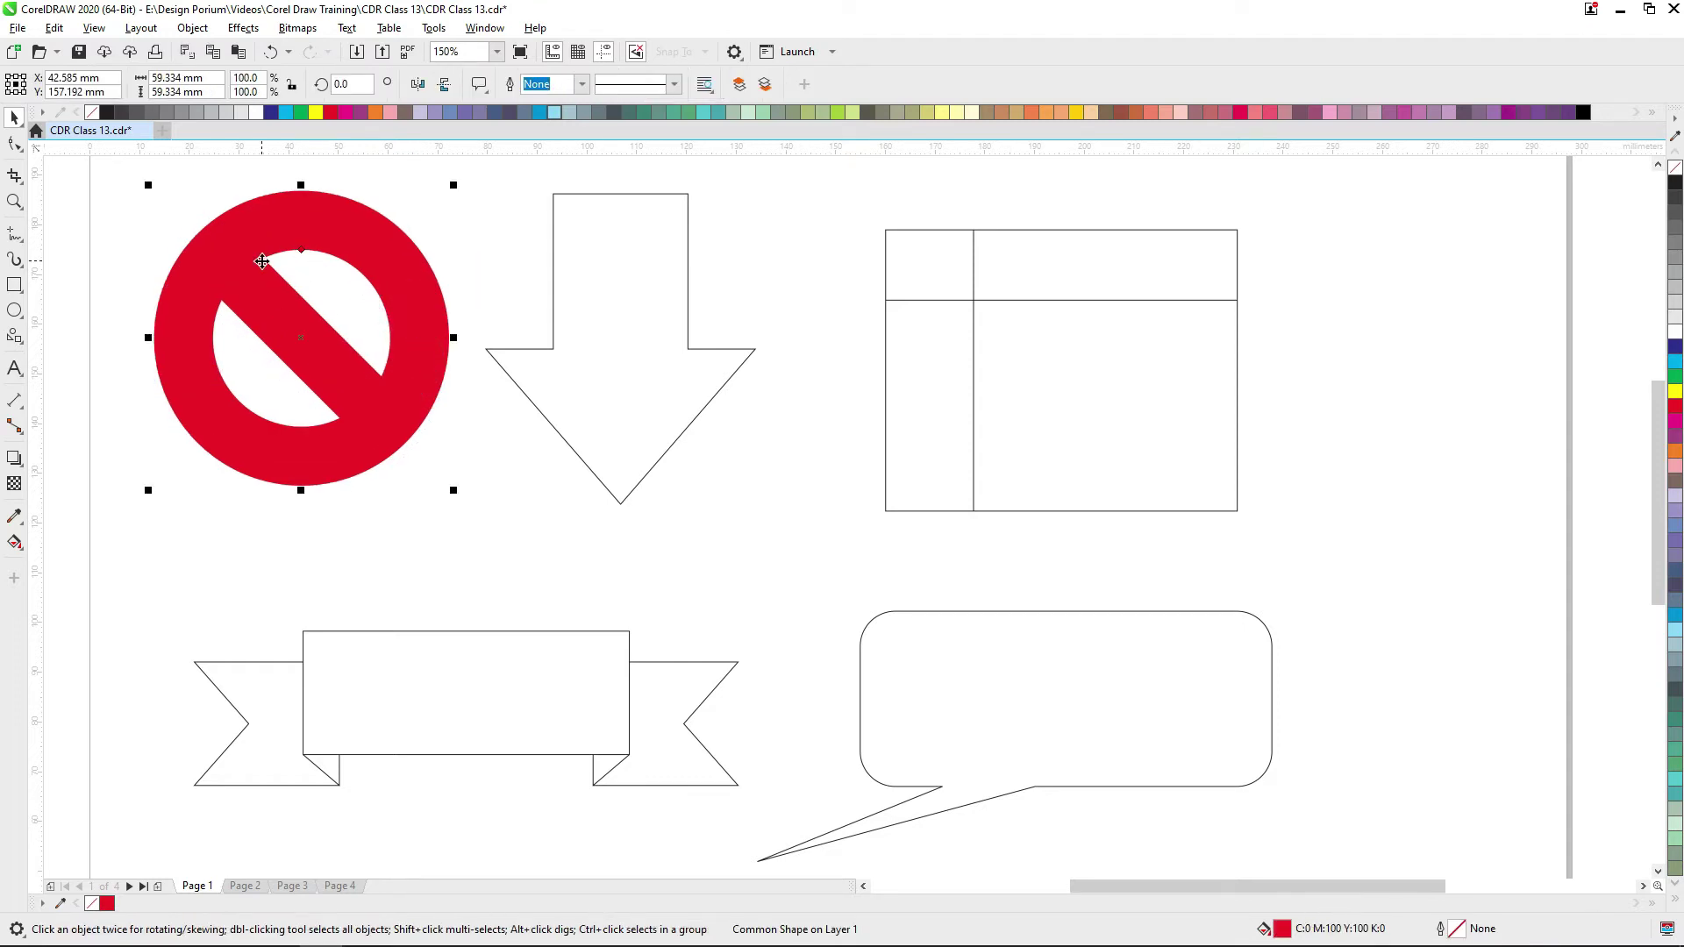
scroll(260, 259, "up", 1)
left_click_drag(331, 238, 430, 325)
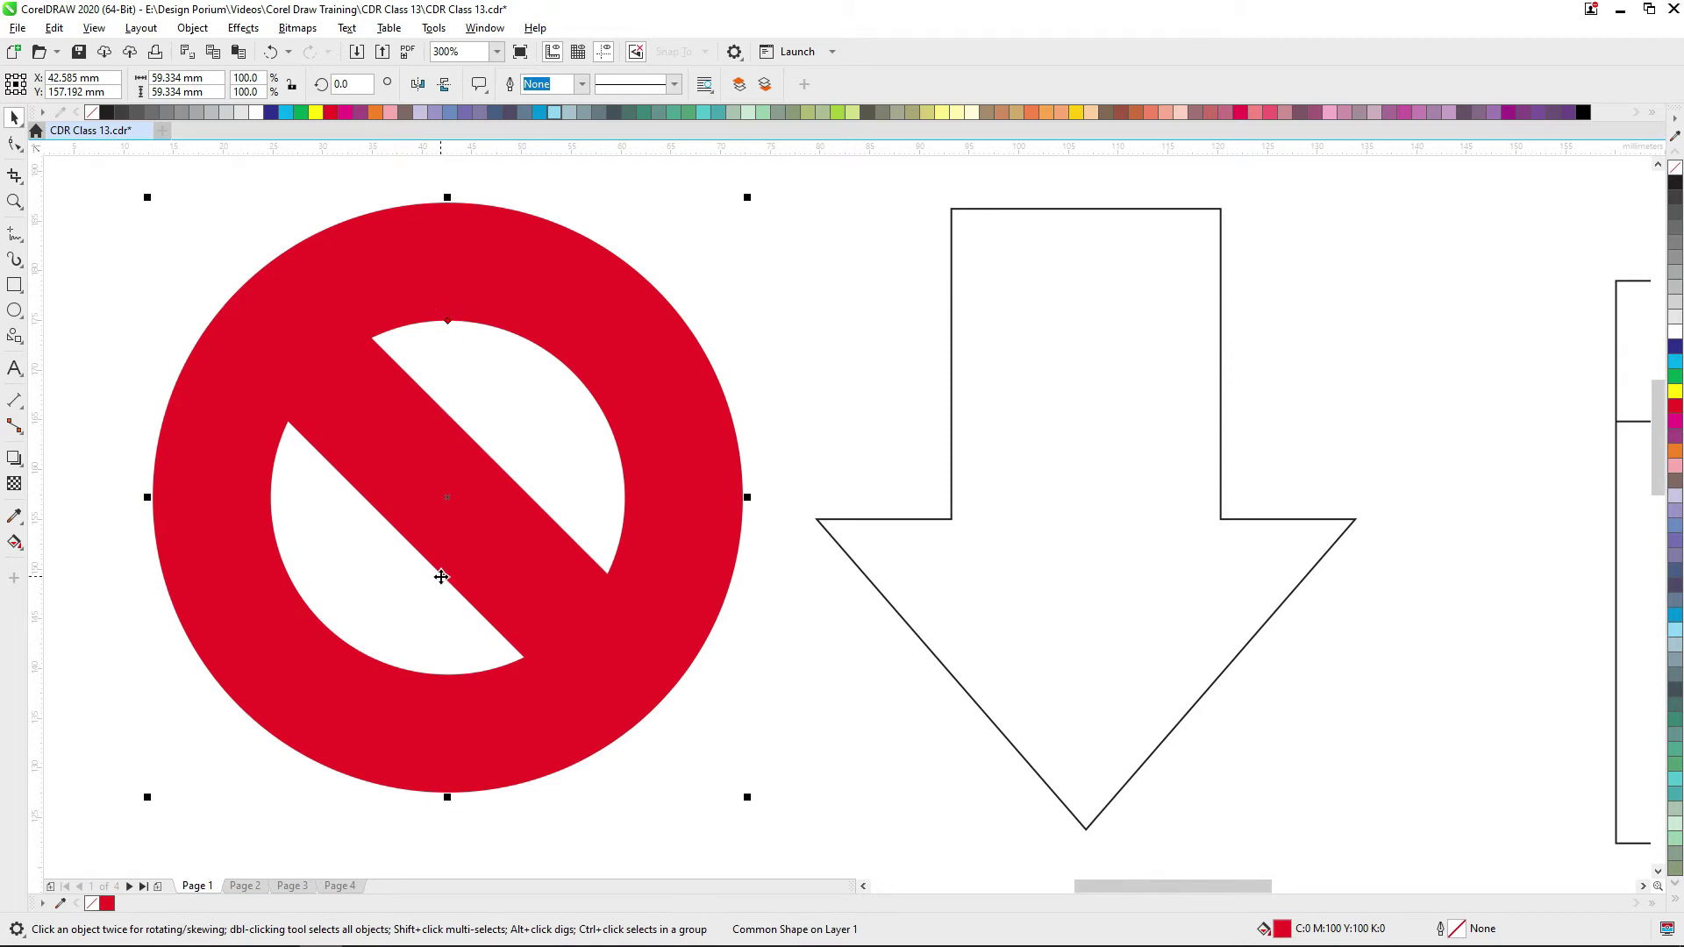
scroll(470, 434, "down", 1)
left_click_drag(504, 413, 413, 346)
left_click_drag(578, 383, 490, 334)
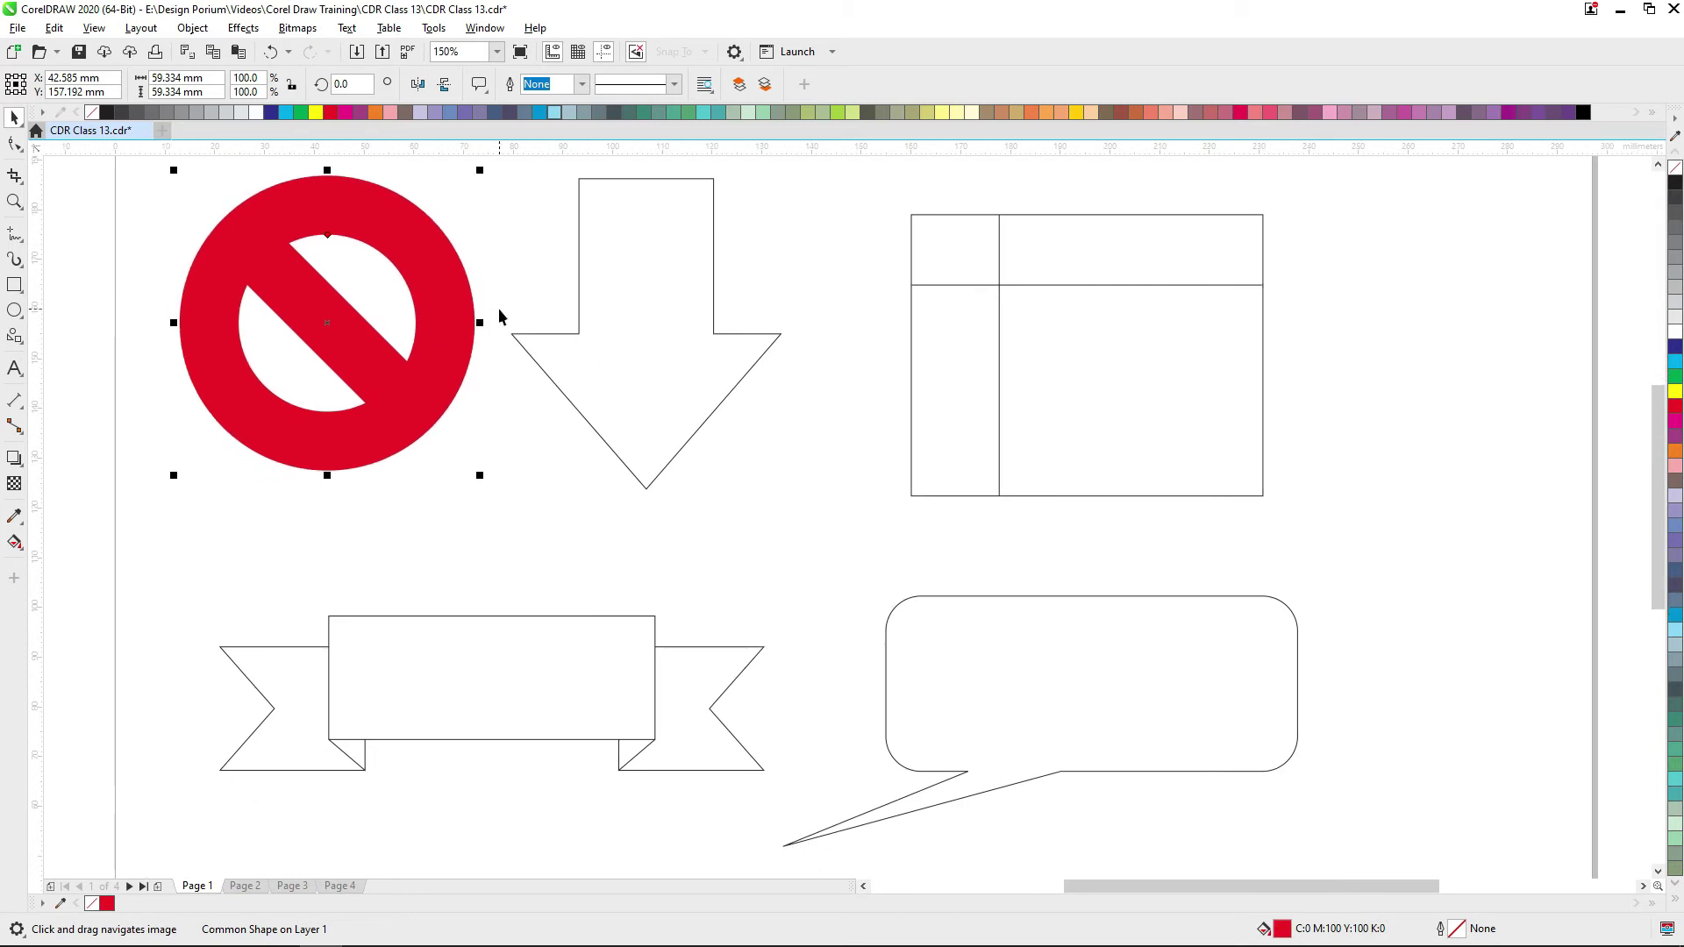
- Examine which coloured adjustment nodes the arrow, flowchart shape, banner and callout each offer when selected
left_click(684, 342)
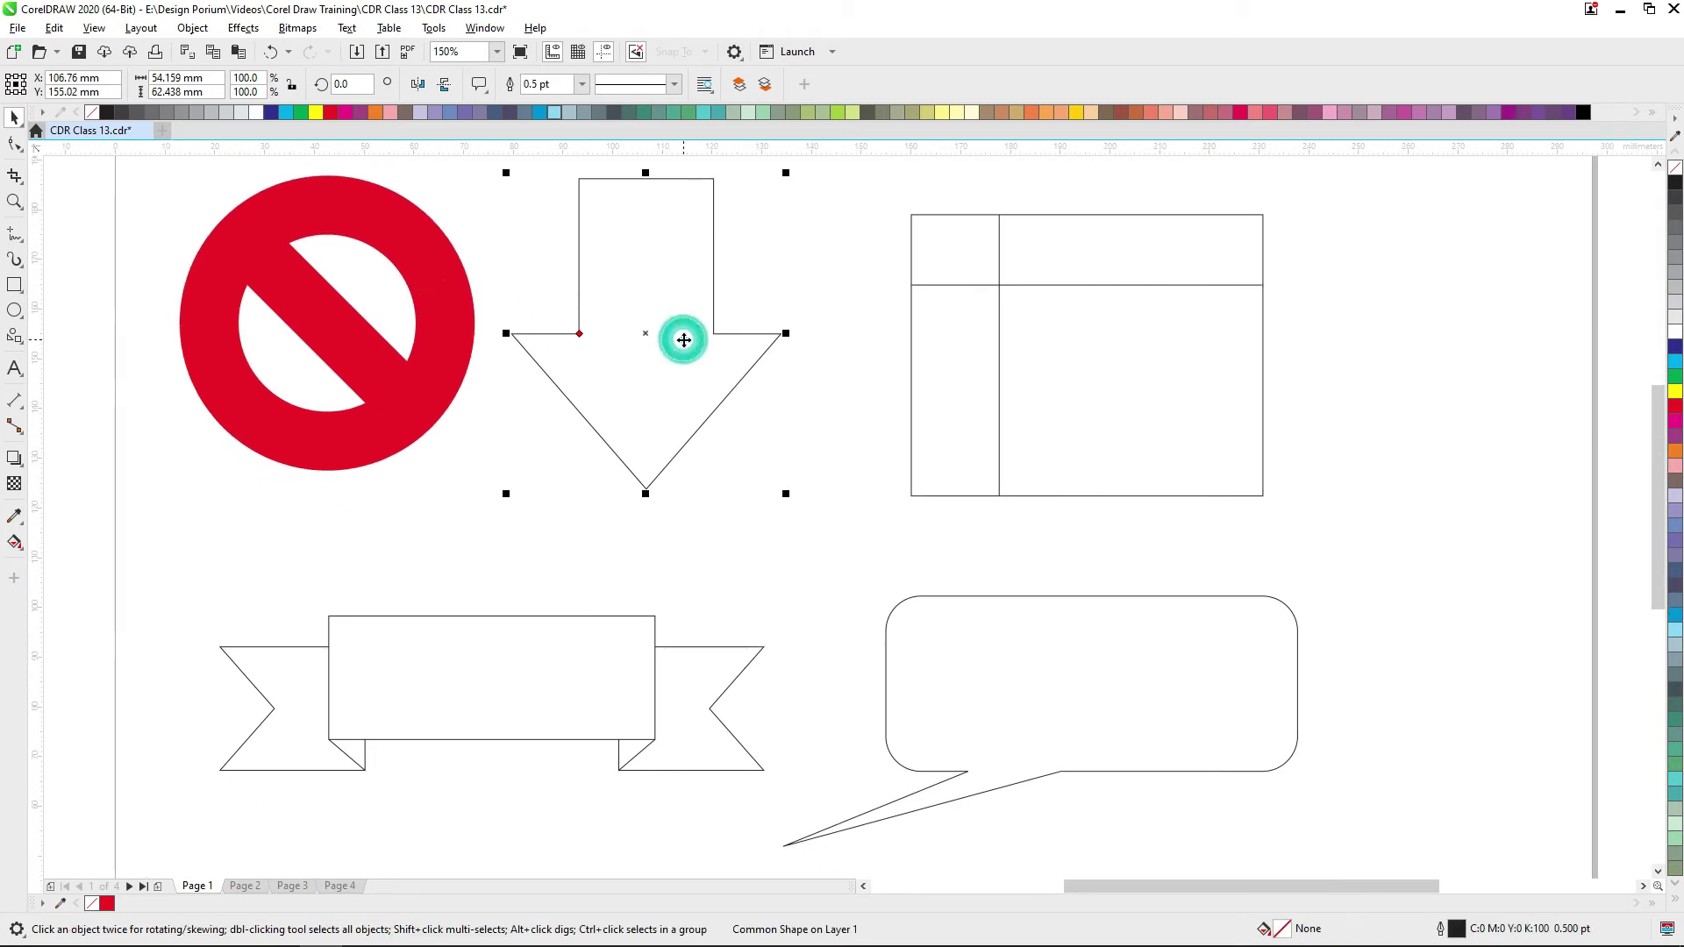
left_click(1106, 350)
left_click_drag(1127, 317, 1023, 299)
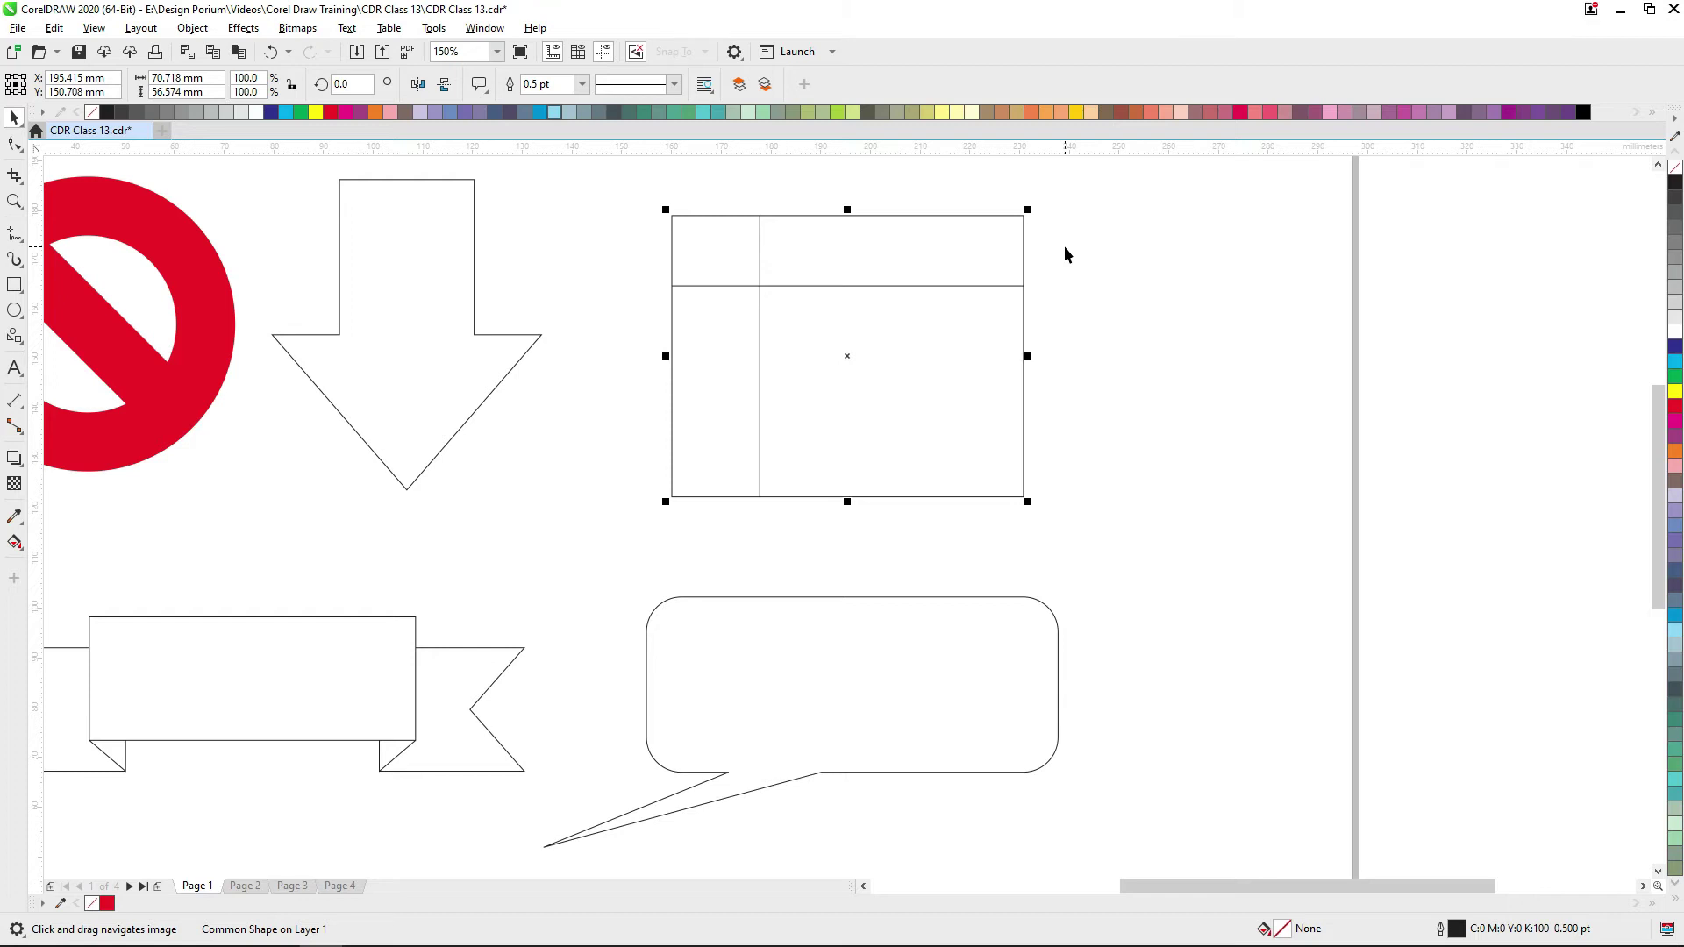
left_click_drag(526, 390, 755, 360)
left_click(523, 699)
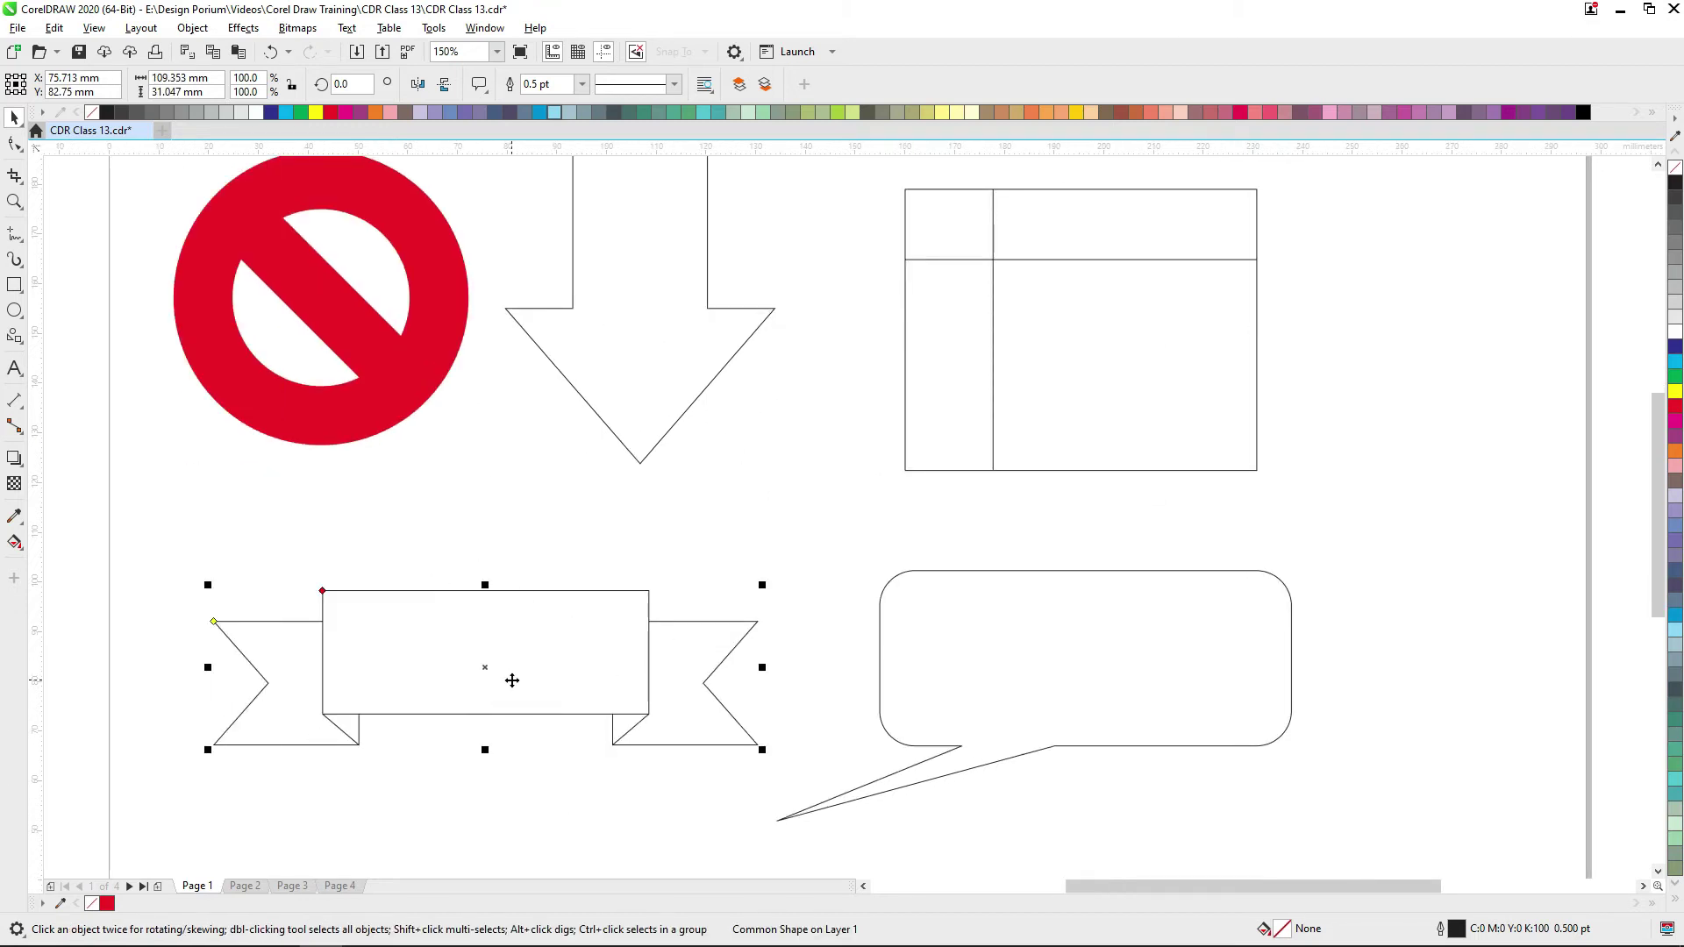
left_click_drag(319, 617, 342, 577)
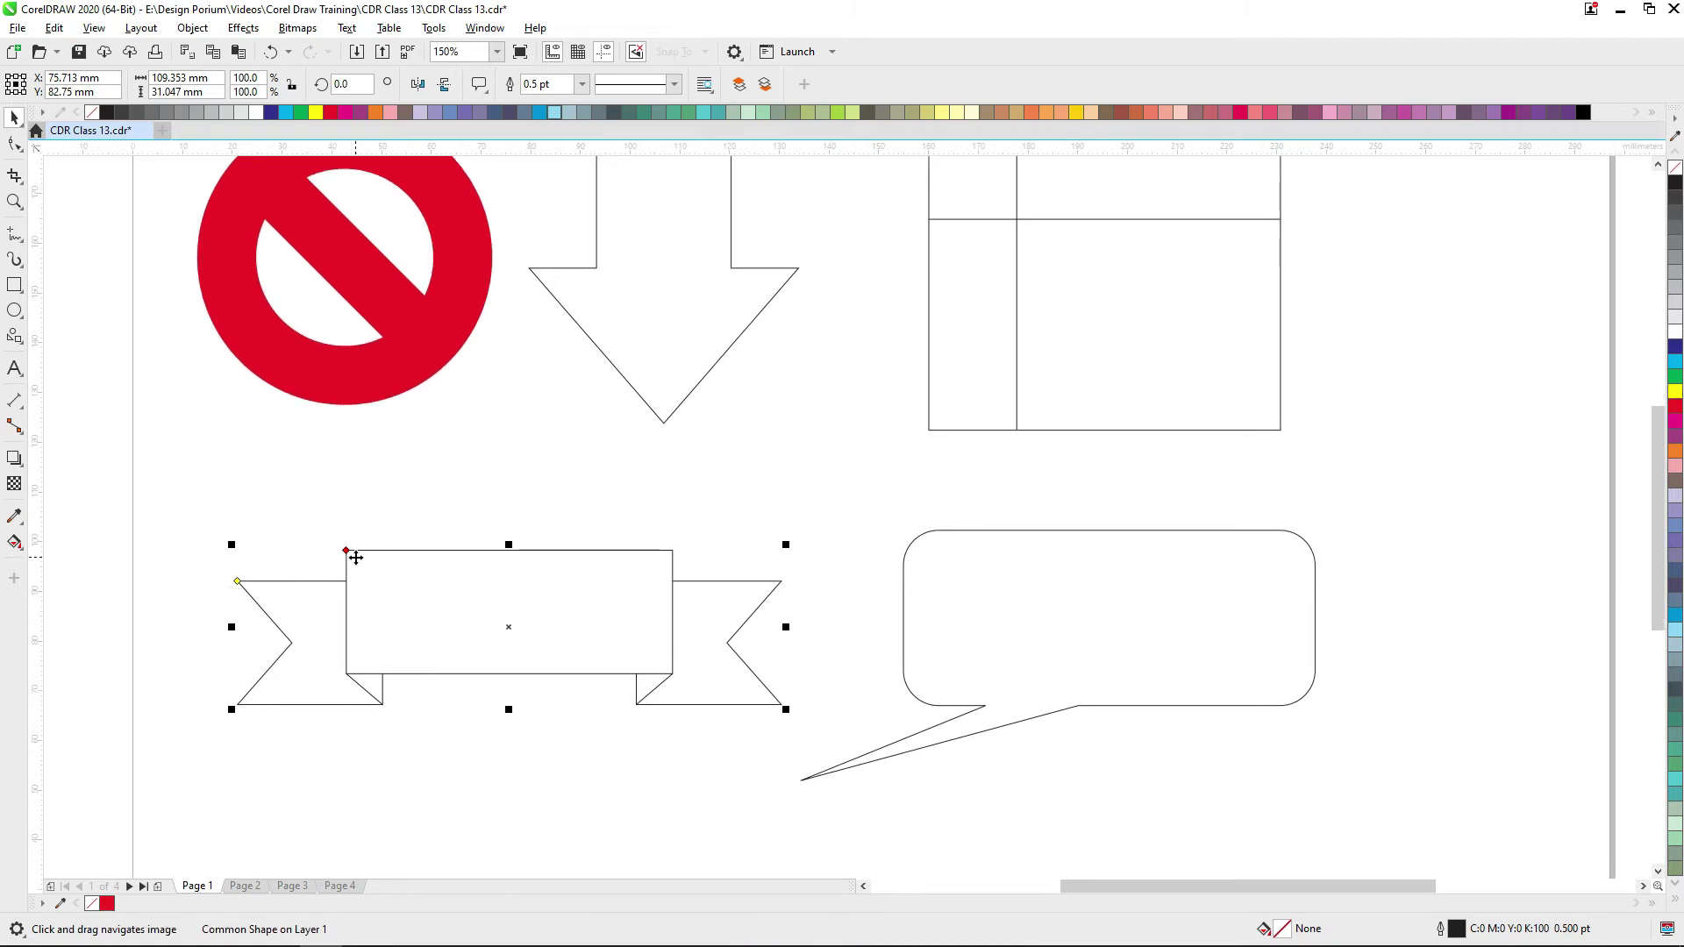
left_click_drag(663, 518, 618, 456)
left_click(1013, 555)
left_click(1013, 556)
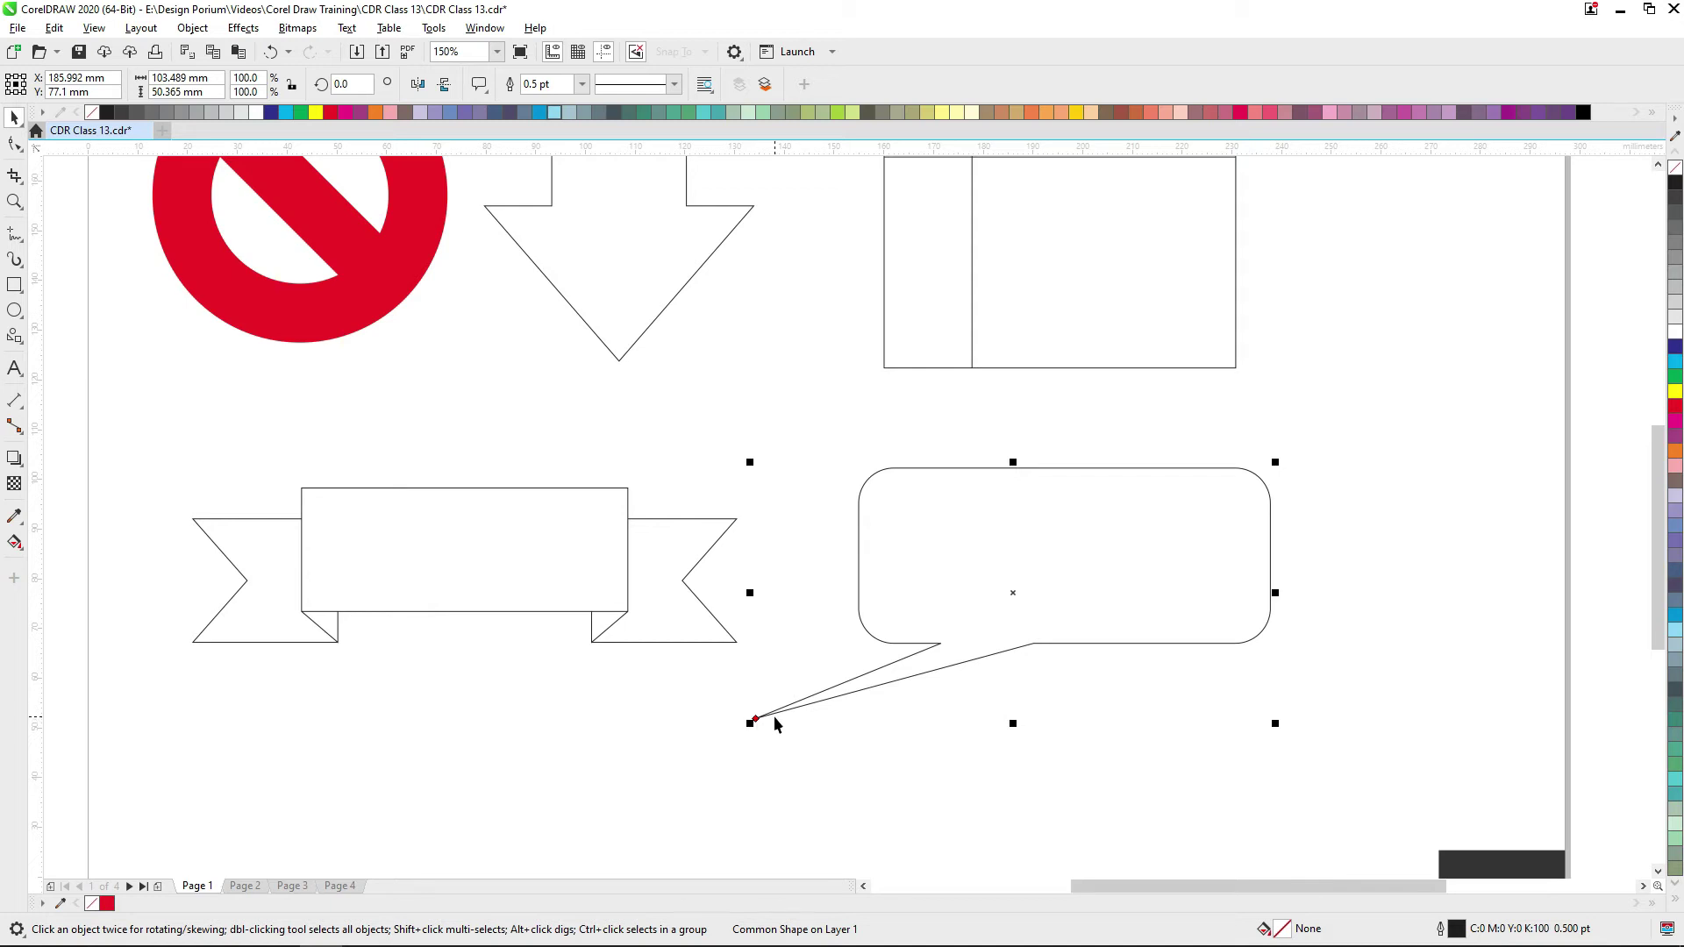
left_click_drag(747, 452, 904, 565)
left_click(922, 522)
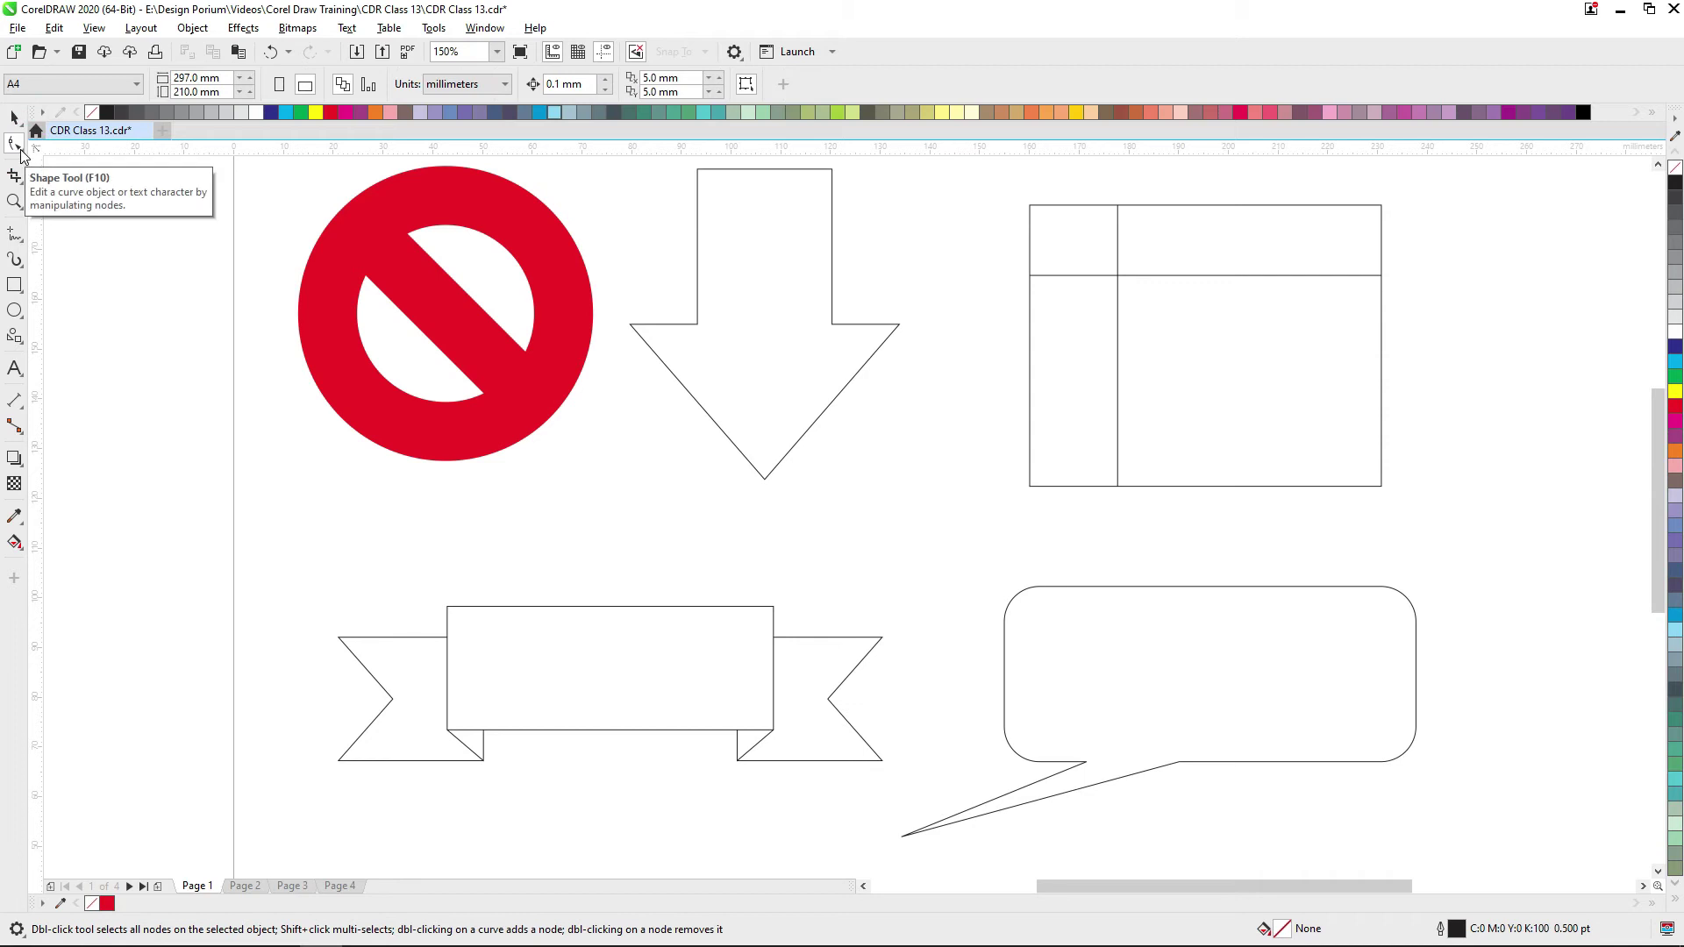
- Thin the ring and diagonal bar of the red prohibition sign by moving its adjustment node with the Shape tool
left_click(412, 201)
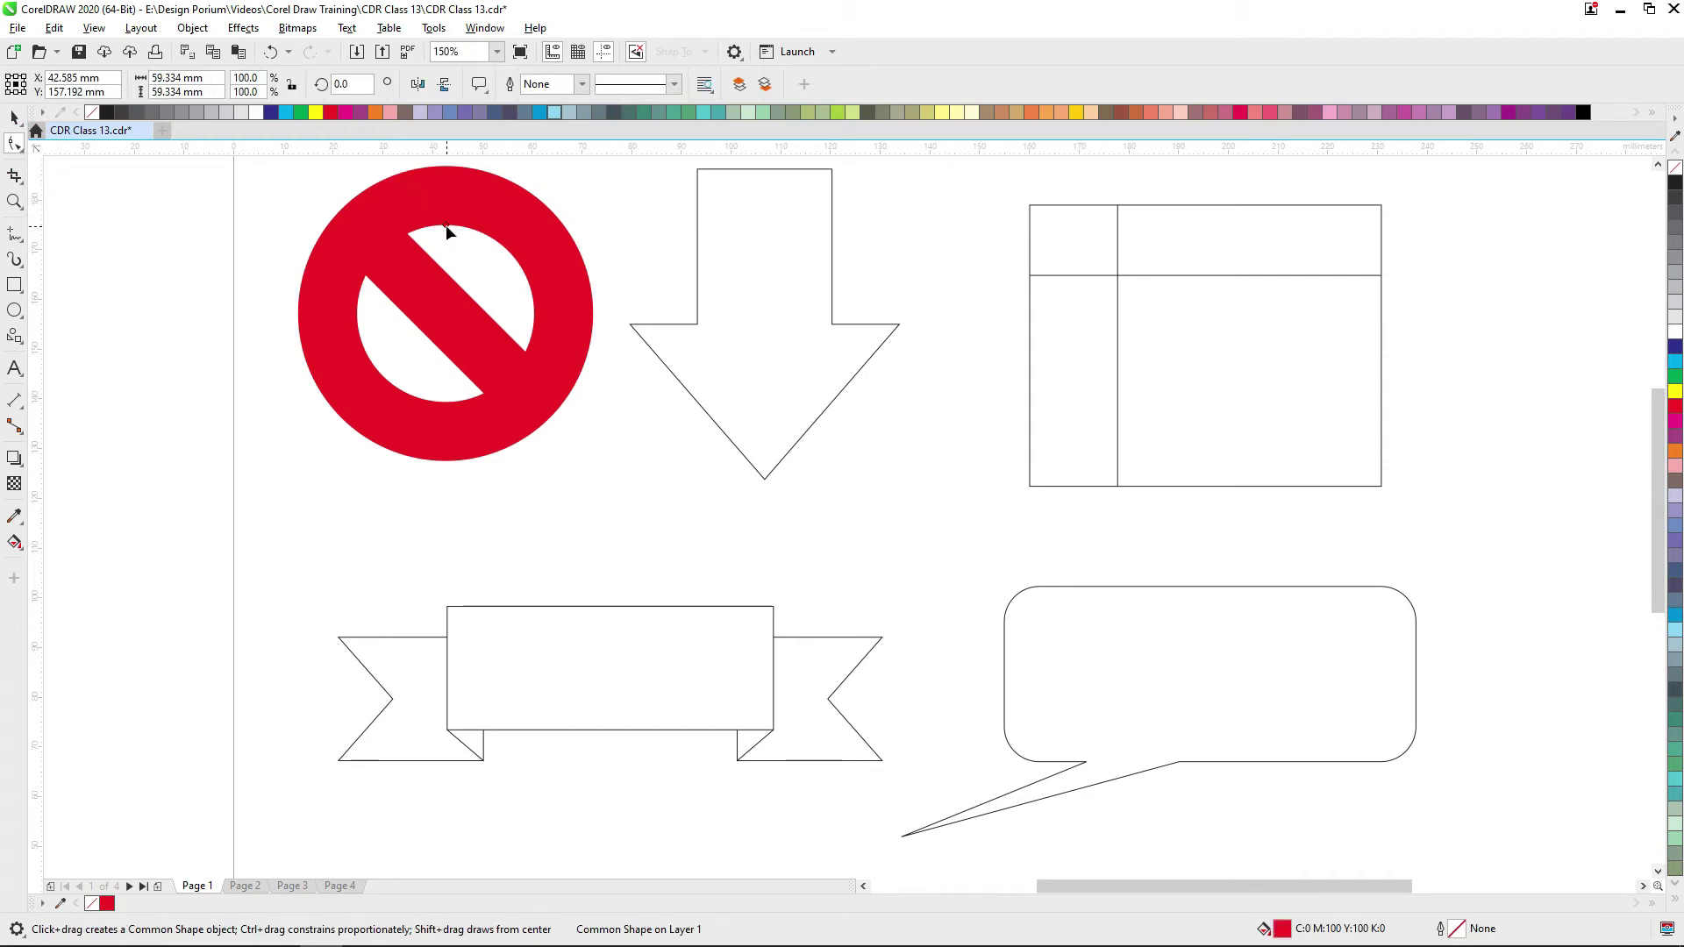
mouse_move(445, 225)
left_mouse_down()
mouse_move(482, 195)
mouse_move(444, 191)
mouse_move(443, 225)
mouse_move(453, 205)
left_mouse_up()
left_click_drag(745, 245, 563, 329)
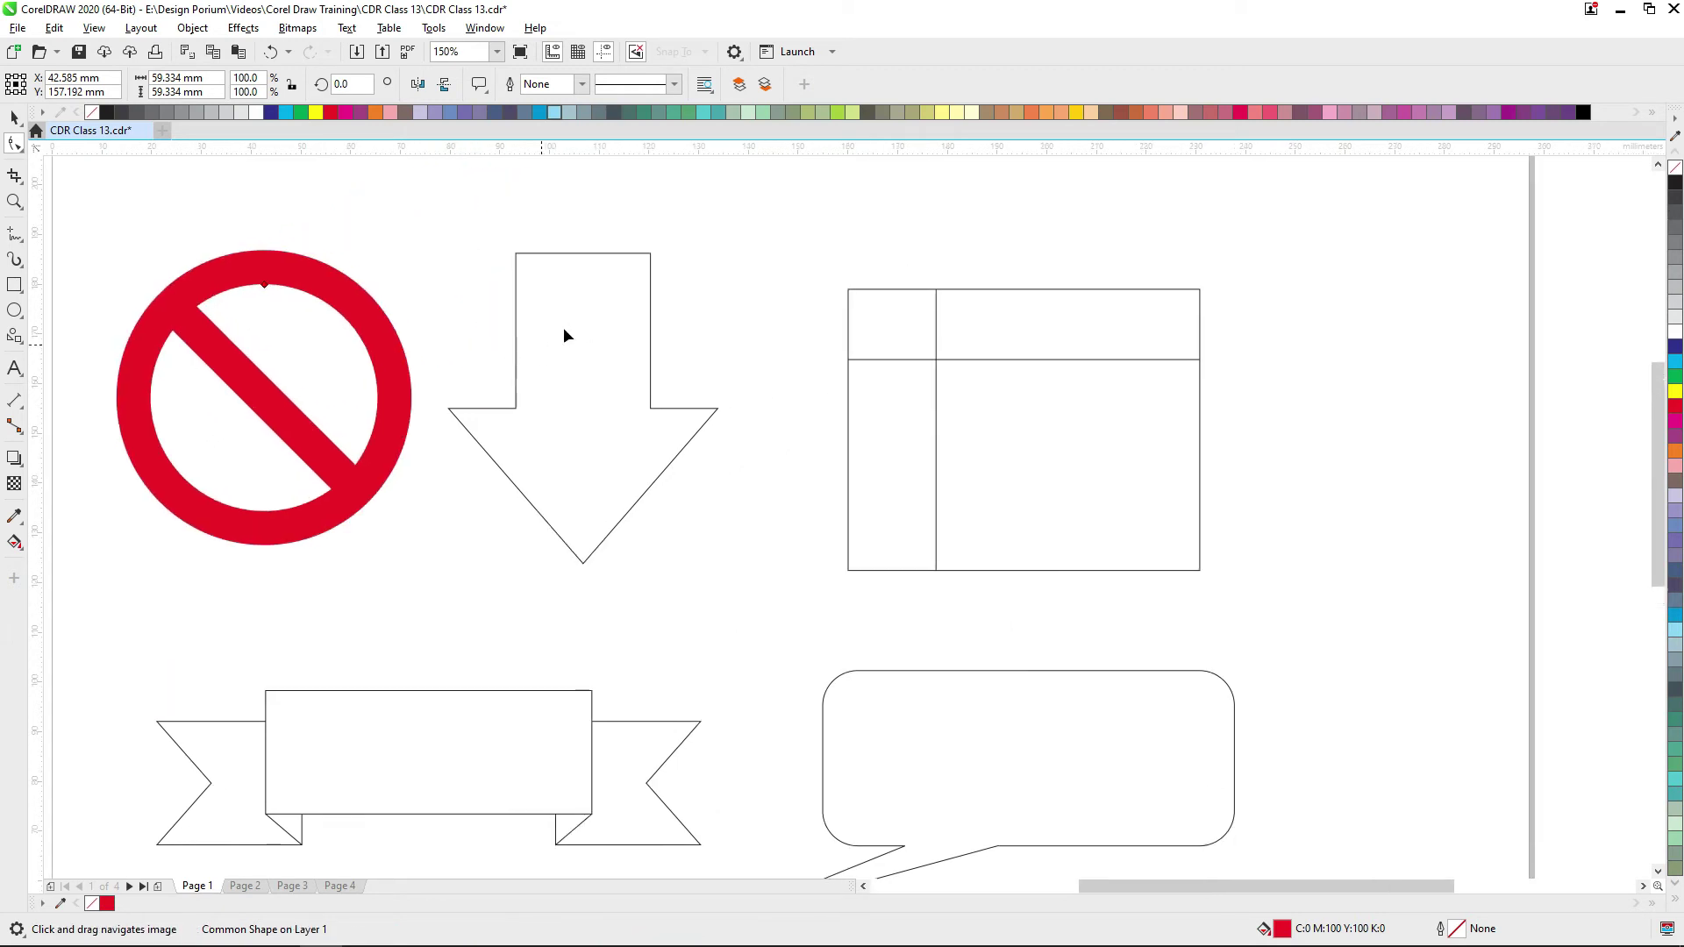
- Reshape the down arrow with its adjustment node so the shaft is slightly wider and the head shorter
left_click(578, 289)
left_click_drag(516, 408, 509, 465)
left_click_drag(484, 449, 509, 446)
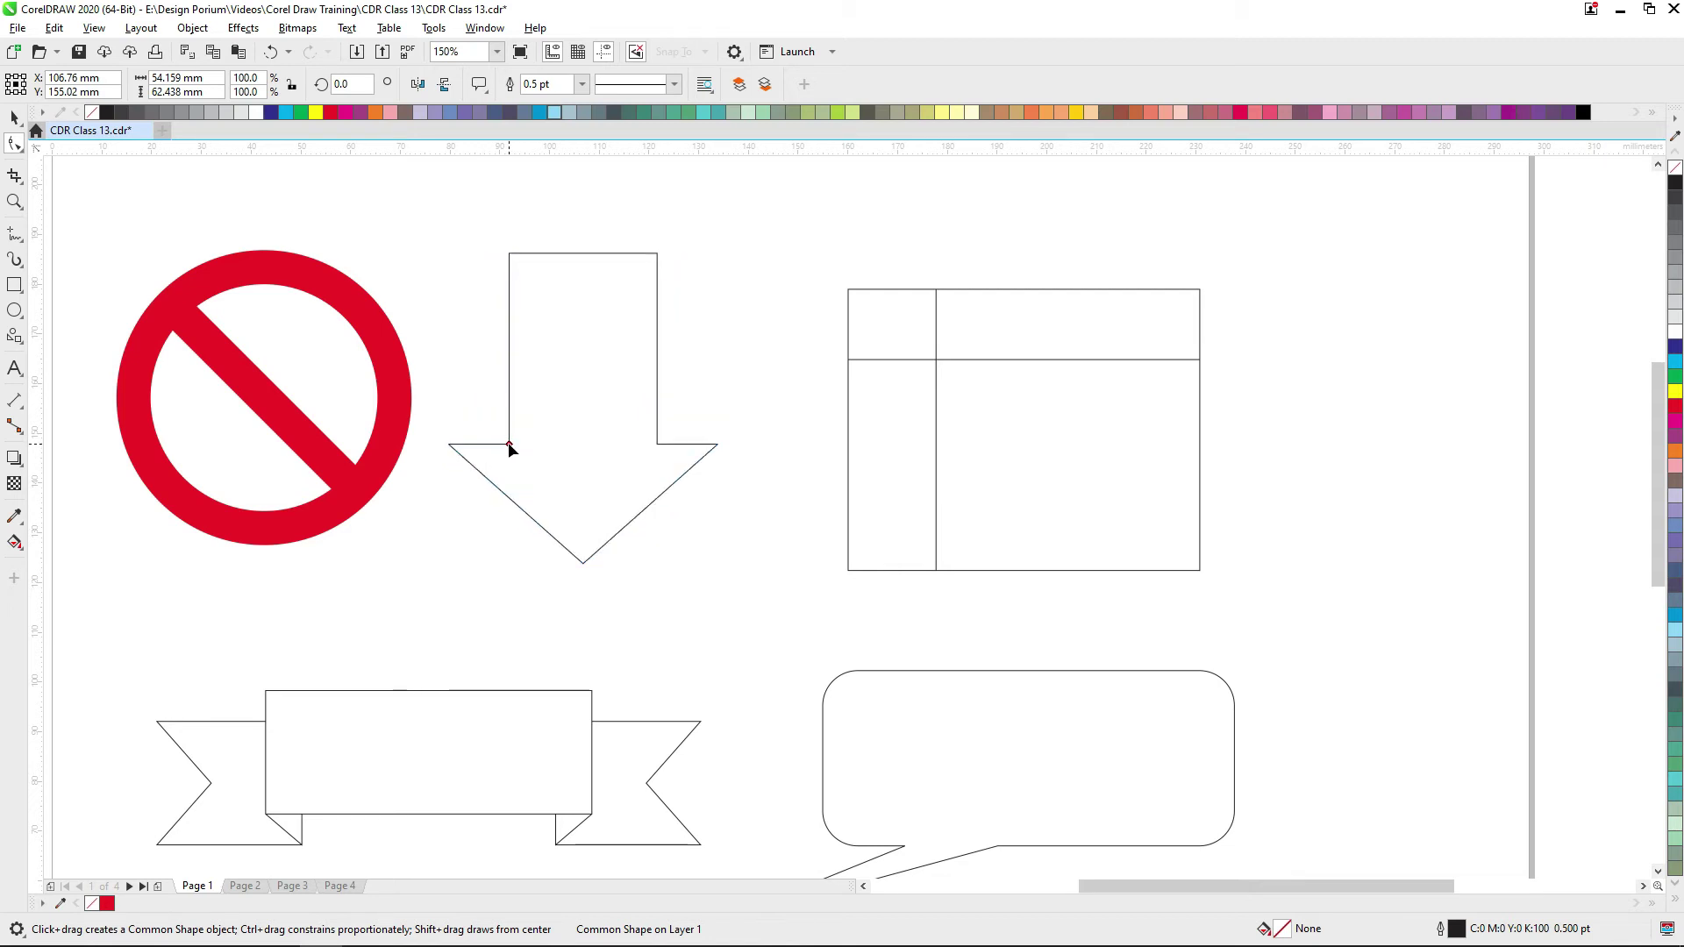
- Examine whether the flowchart shape with crossing lines offers any adjustment node for reshaping
left_click(891, 327)
left_click_drag(930, 363, 765, 334)
key("space")
left_click(765, 333)
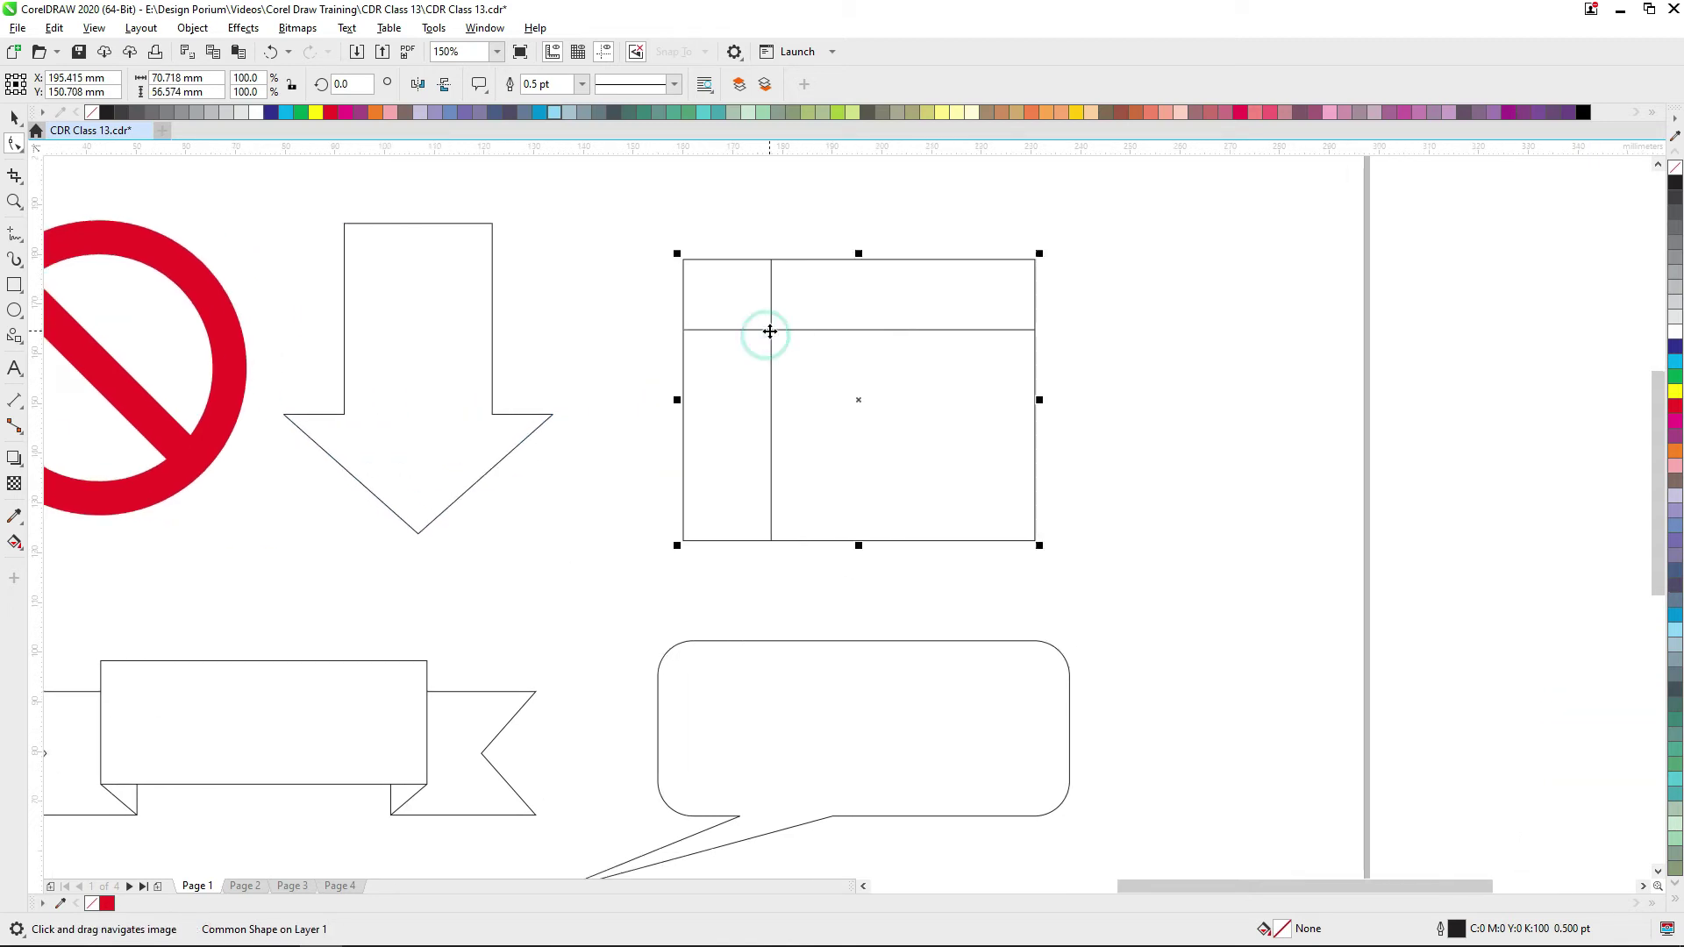
left_click(842, 331)
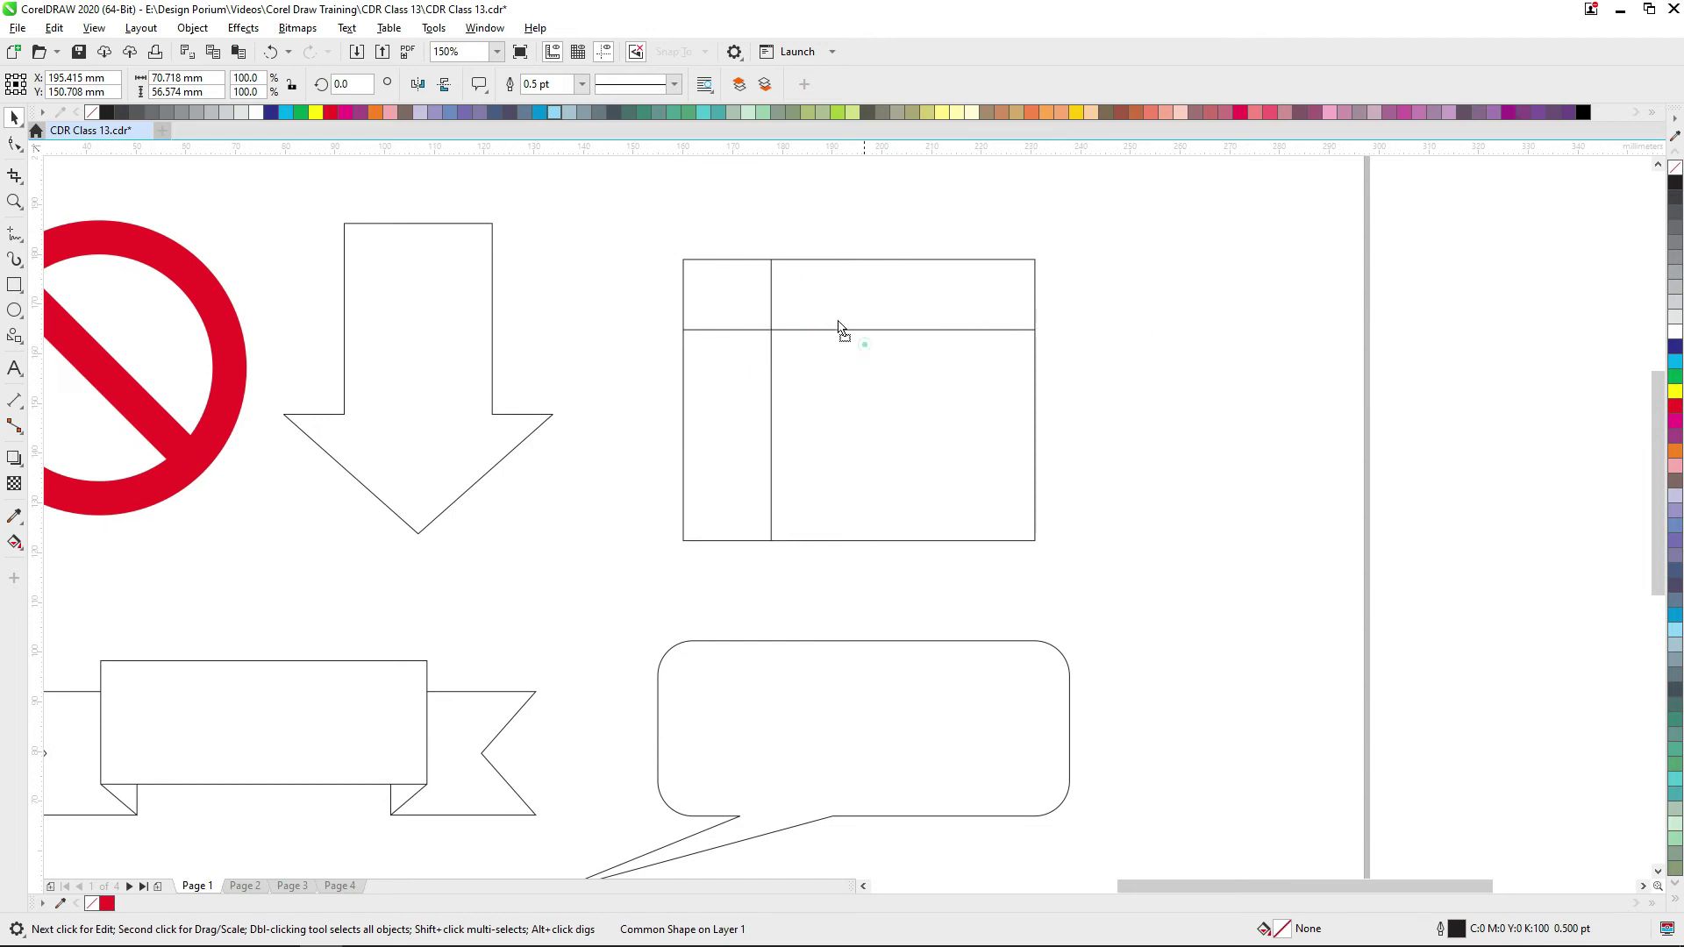
mouse_move(852, 390)
left_mouse_down()
mouse_move(801, 357)
mouse_move(842, 380)
left_mouse_up()
key("Escape")
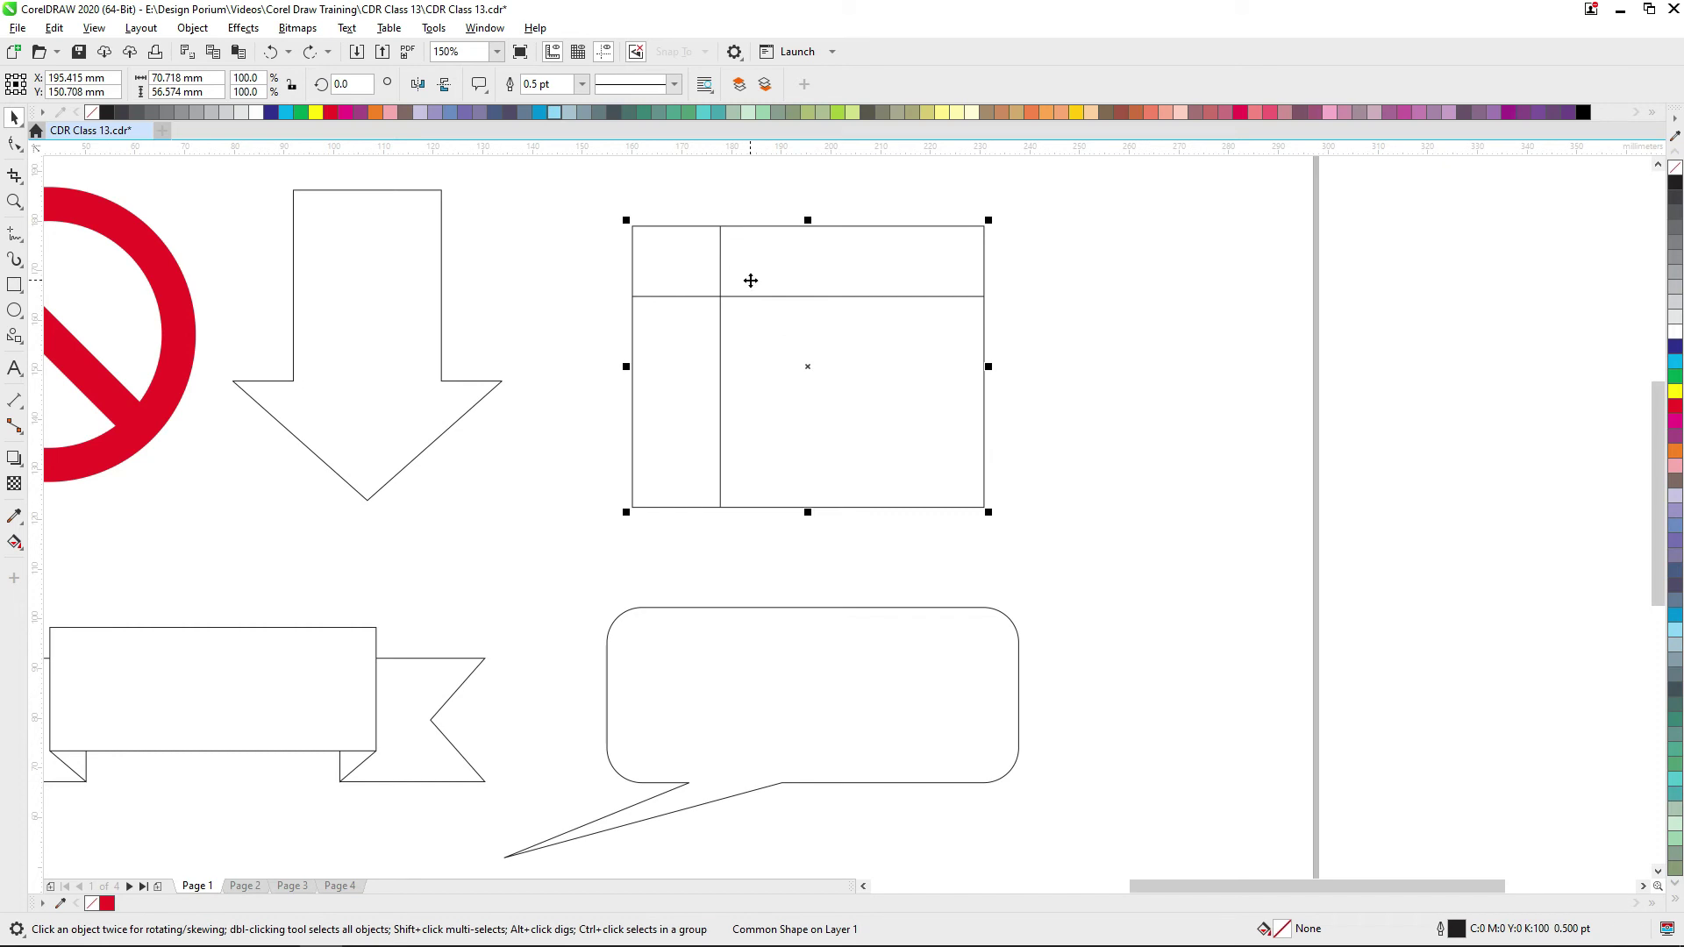
left_click_drag(757, 269, 865, 223)
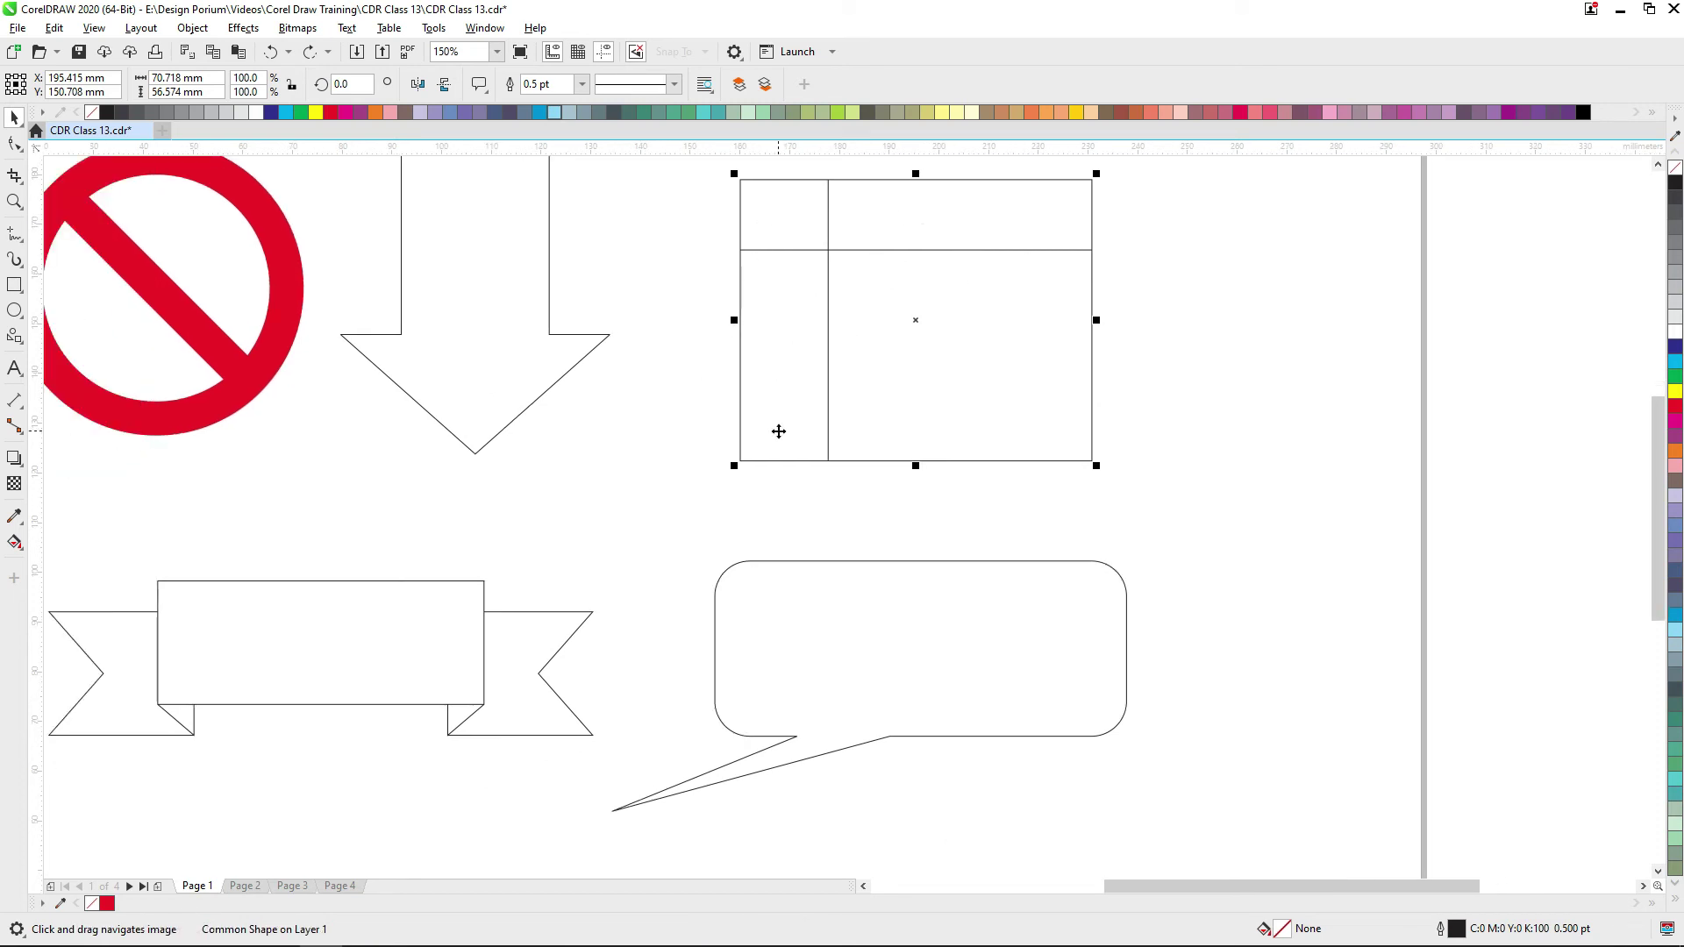
left_click_drag(859, 414, 914, 441)
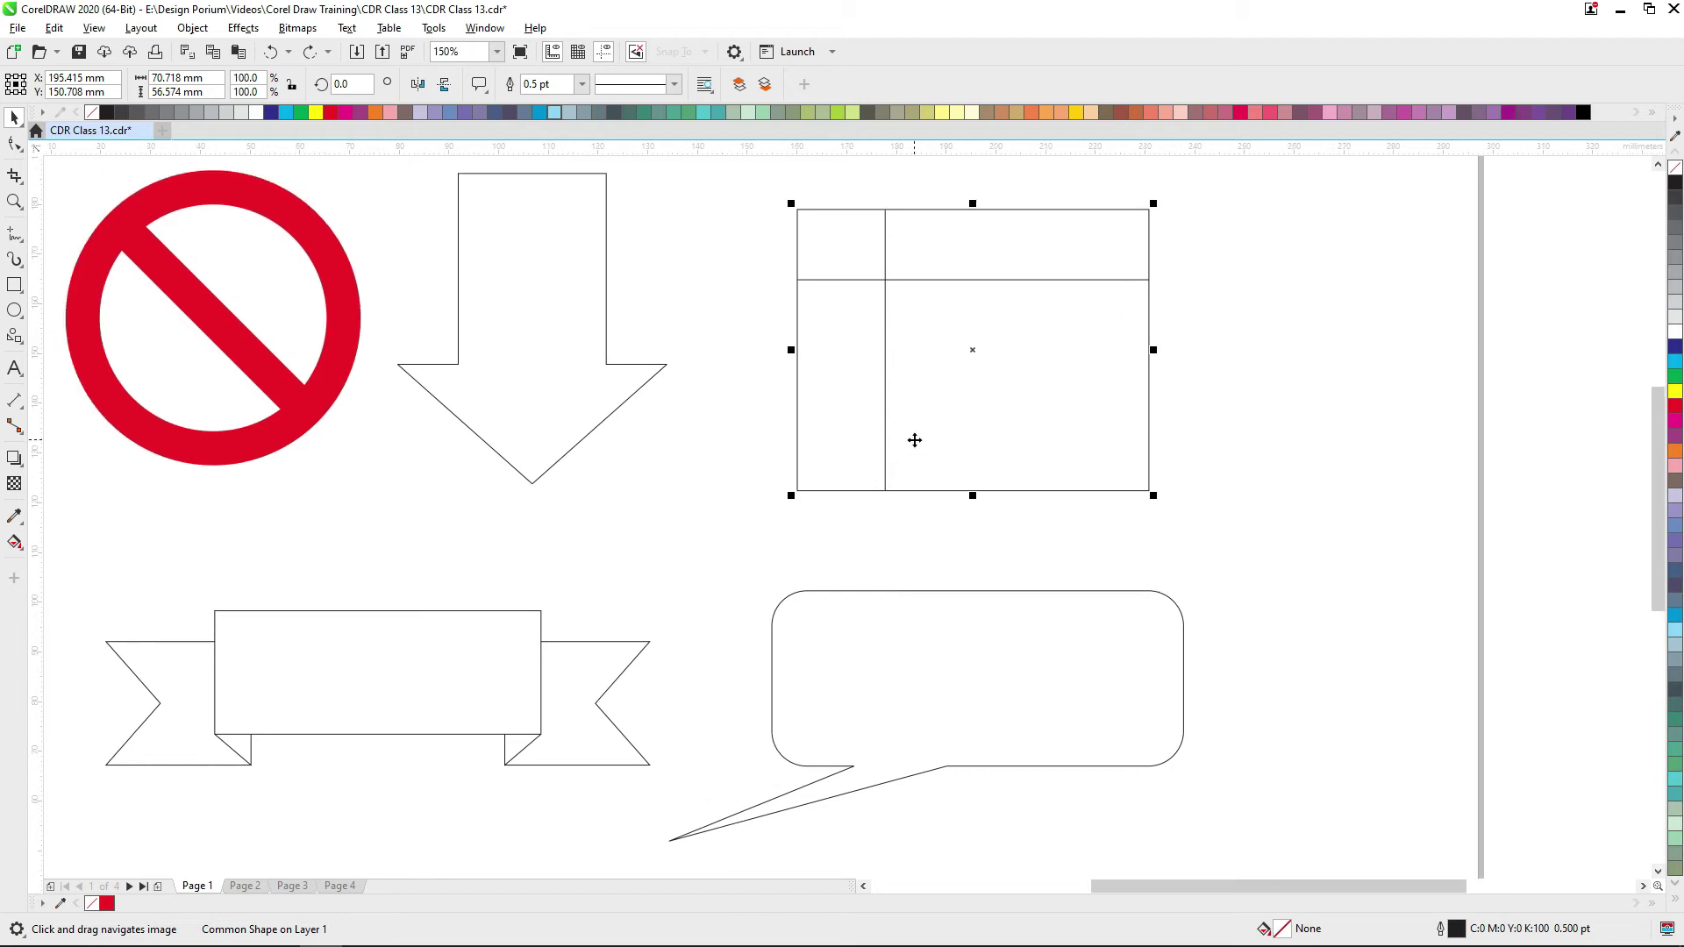
- Fill the flowchart shape with red (C0 M100 Y100 K0)
key("space")
left_click(778, 369)
left_click(971, 367)
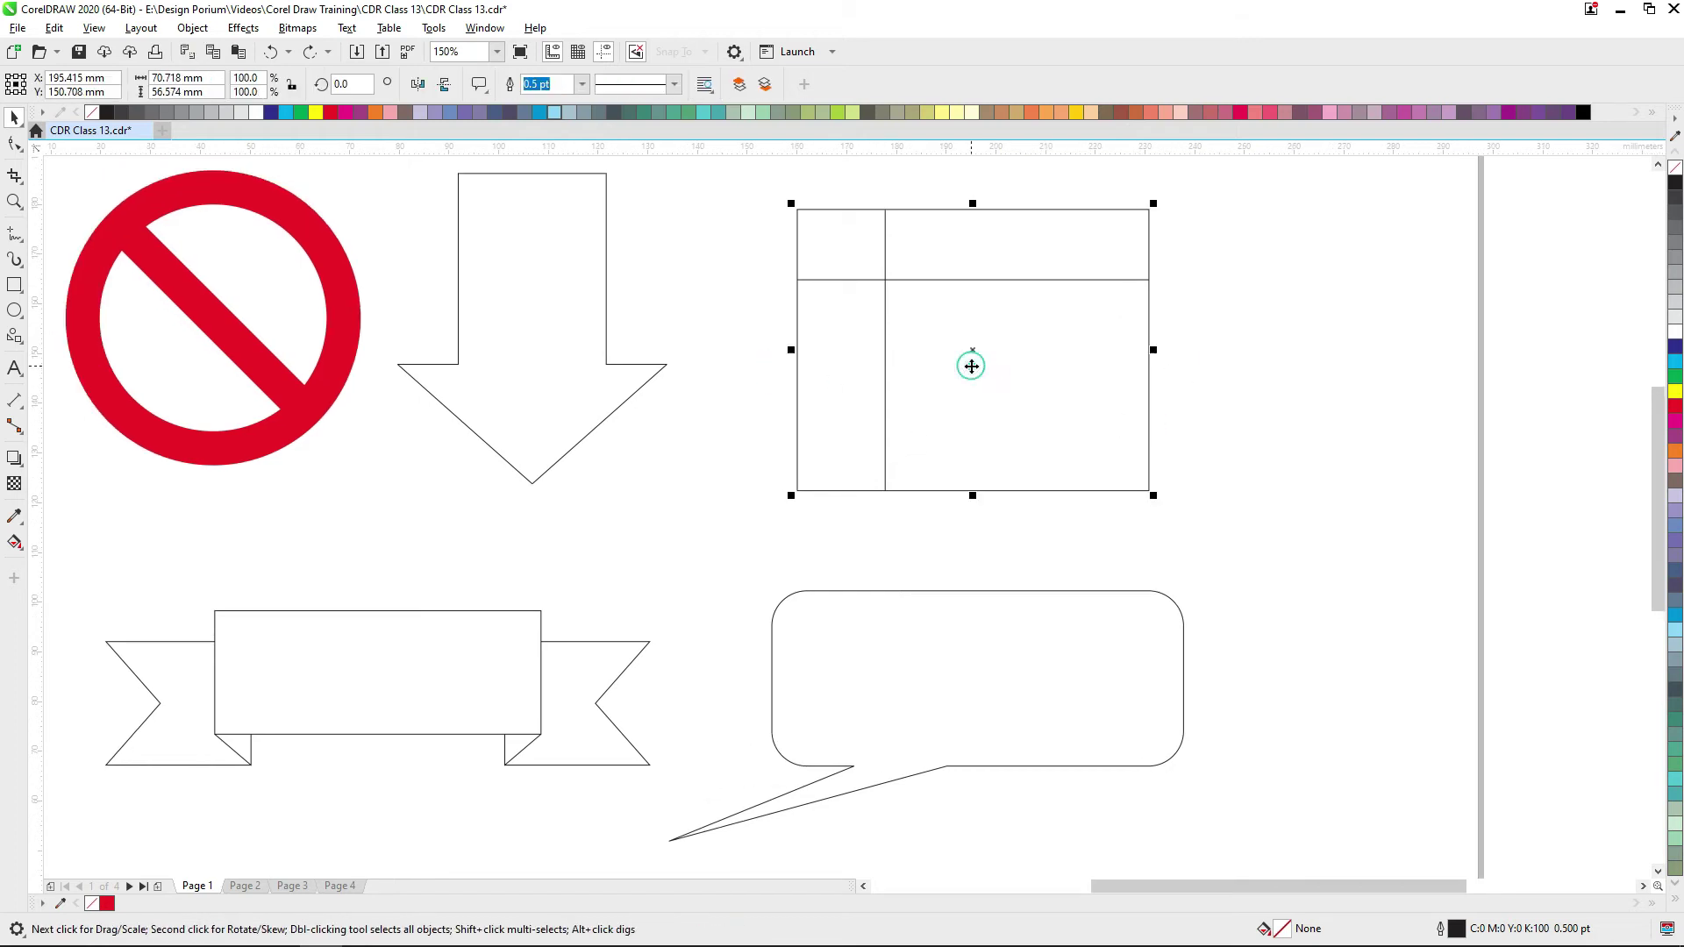
left_click(1675, 407)
left_click(1188, 443)
left_click(977, 339)
- Fill the down arrow with slate blue
left_click(604, 366)
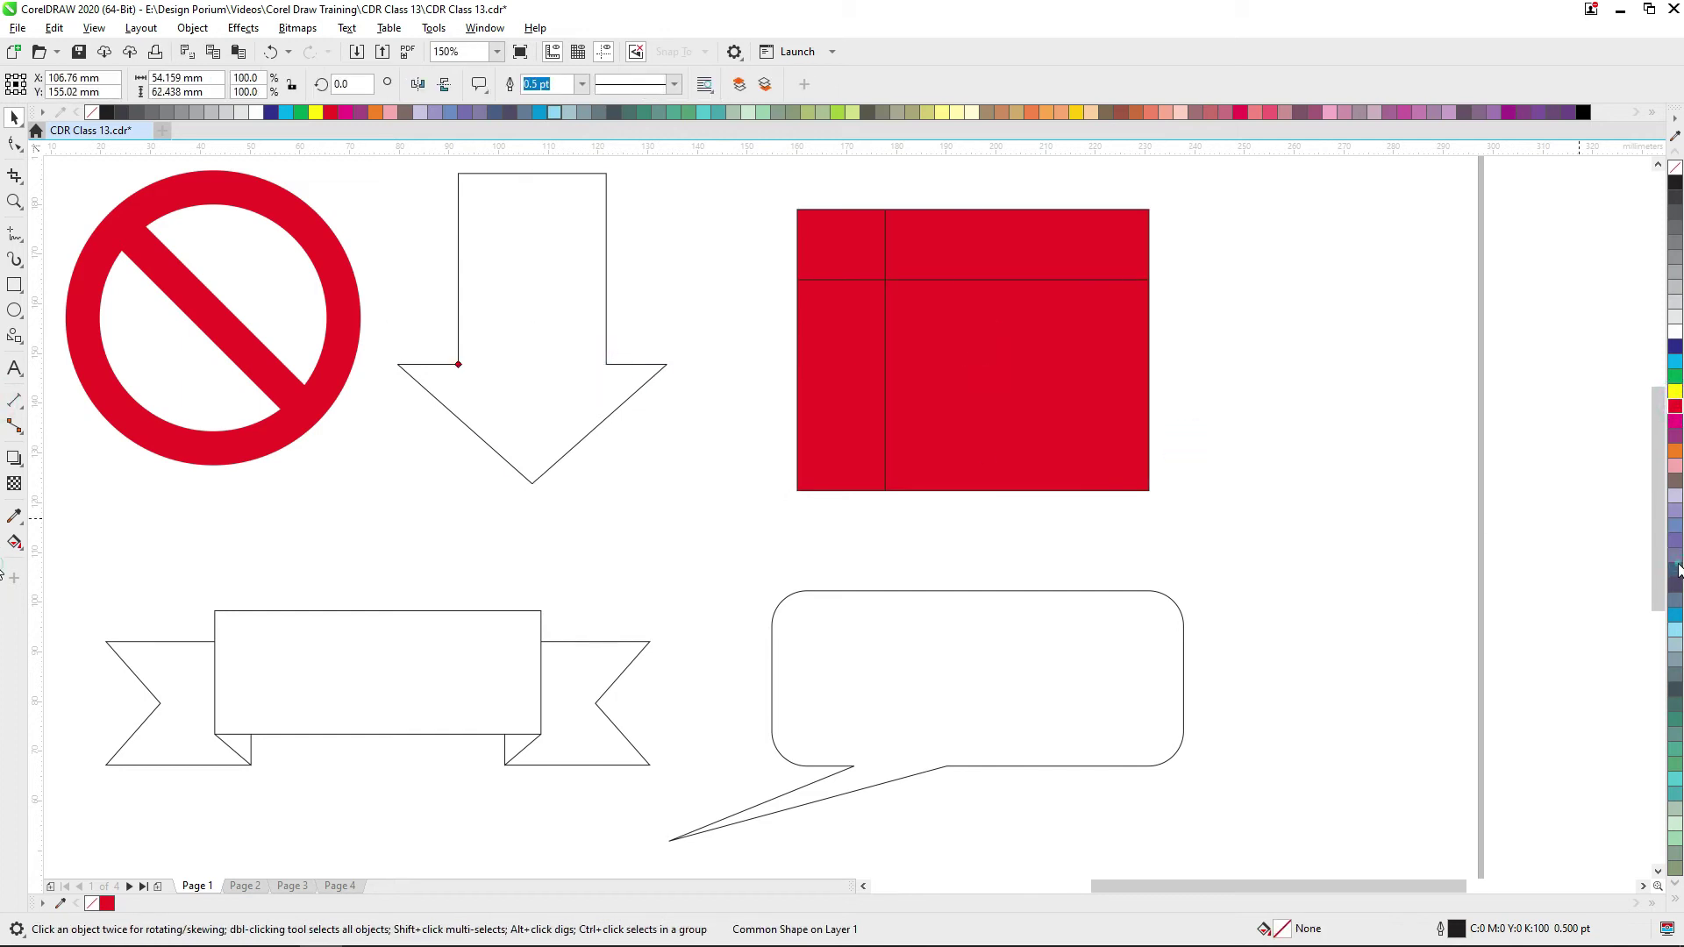
left_click(1673, 571)
key("space")
left_click_drag(955, 657, 974, 567)
key("space")
- Reshape the banner with its red and yellow nodes, narrowing the centre panel slightly and deepening the ribbon-end notches
left_click(455, 564)
left_click_drag(408, 527, 623, 500)
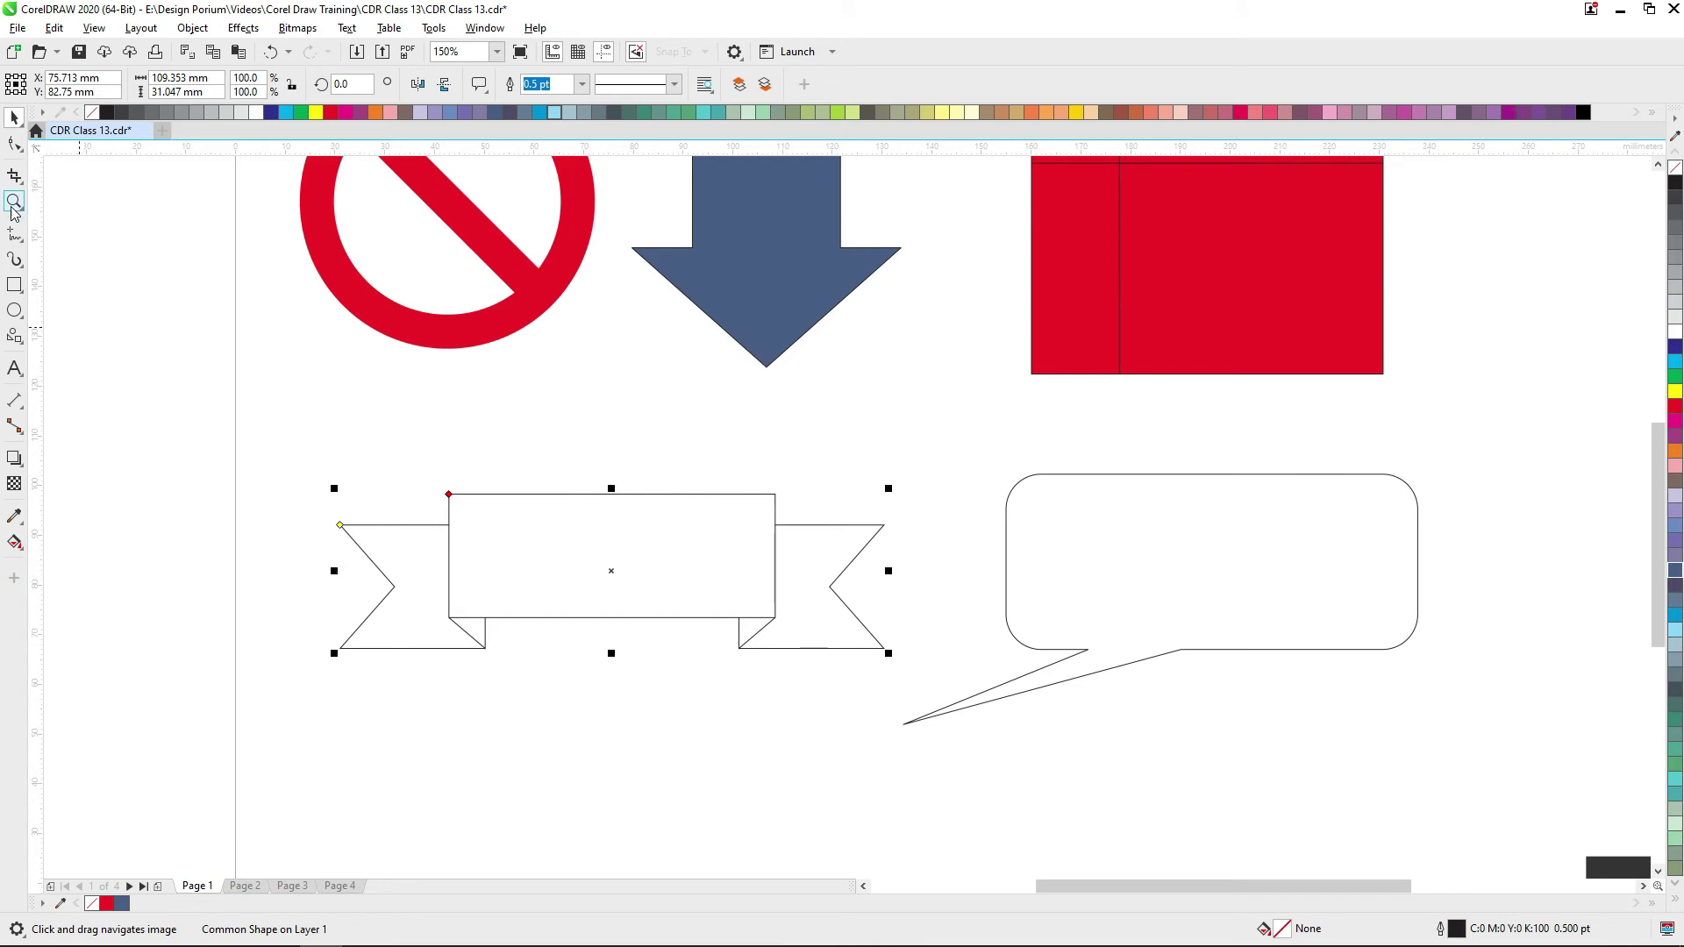
left_click(14, 146)
mouse_move(449, 495)
left_mouse_down()
mouse_move(497, 531)
mouse_move(556, 520)
mouse_move(379, 505)
mouse_move(471, 491)
mouse_move(455, 494)
left_mouse_up()
left_click(340, 527)
mouse_move(341, 526)
left_mouse_down()
mouse_move(338, 574)
mouse_move(354, 481)
mouse_move(356, 554)
mouse_move(363, 496)
mouse_move(361, 526)
left_mouse_up()
key("space")
left_click(785, 454)
left_click_drag(756, 518, 676, 481)
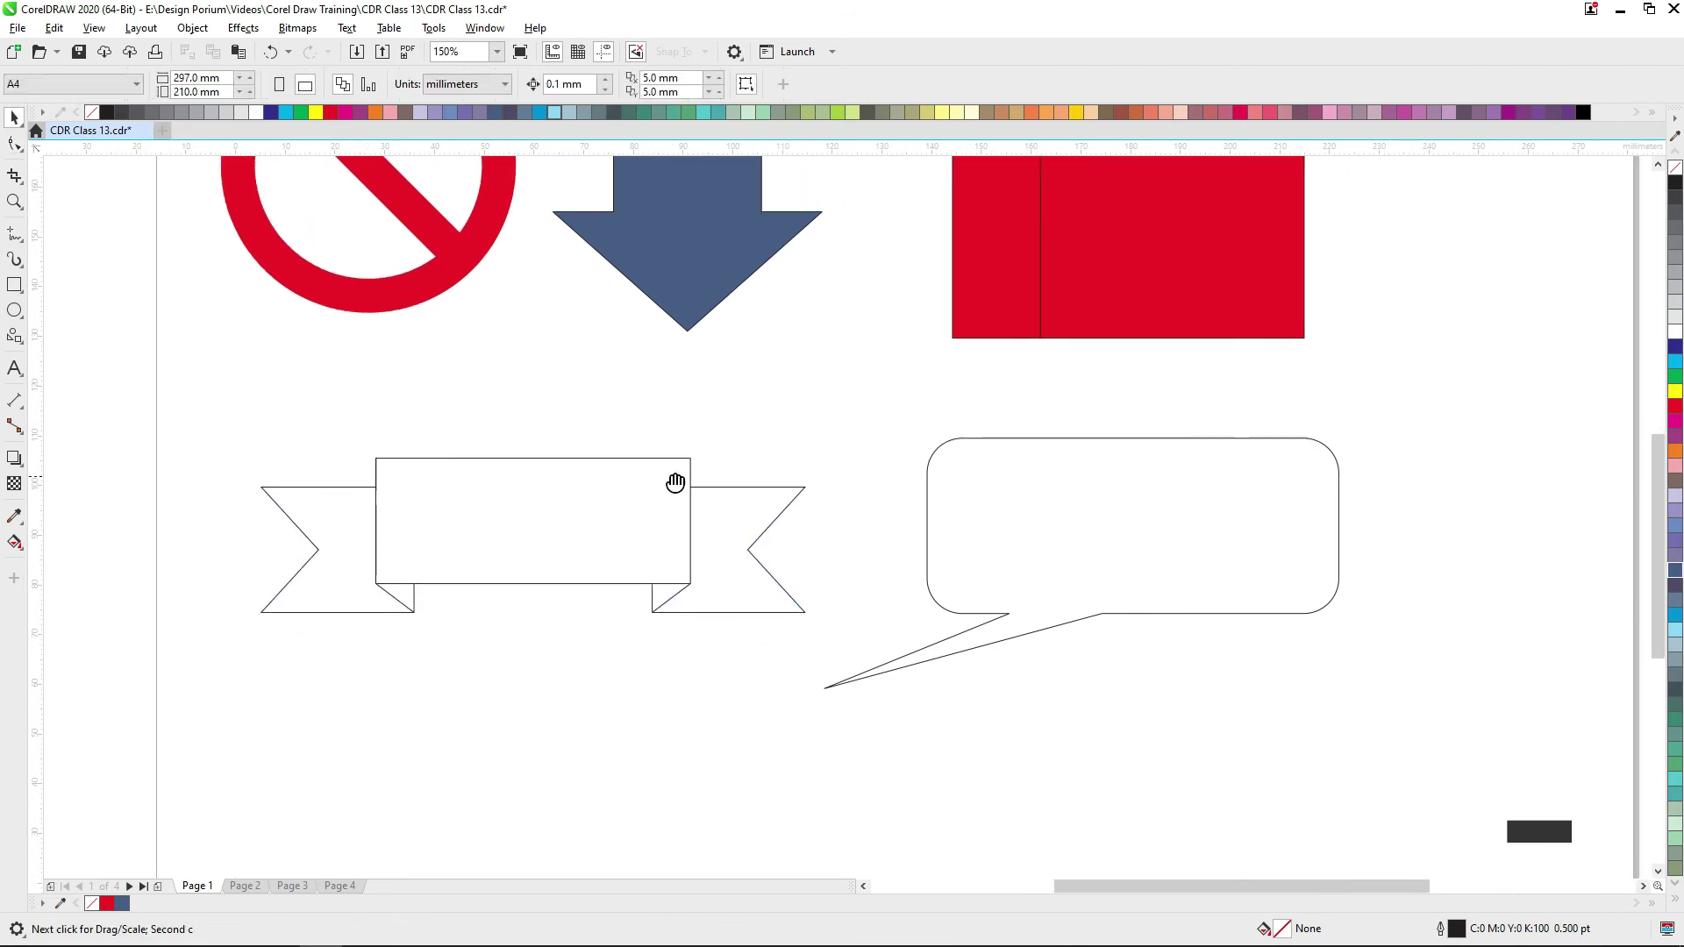
- Fill the banner with magenta
left_click(601, 492)
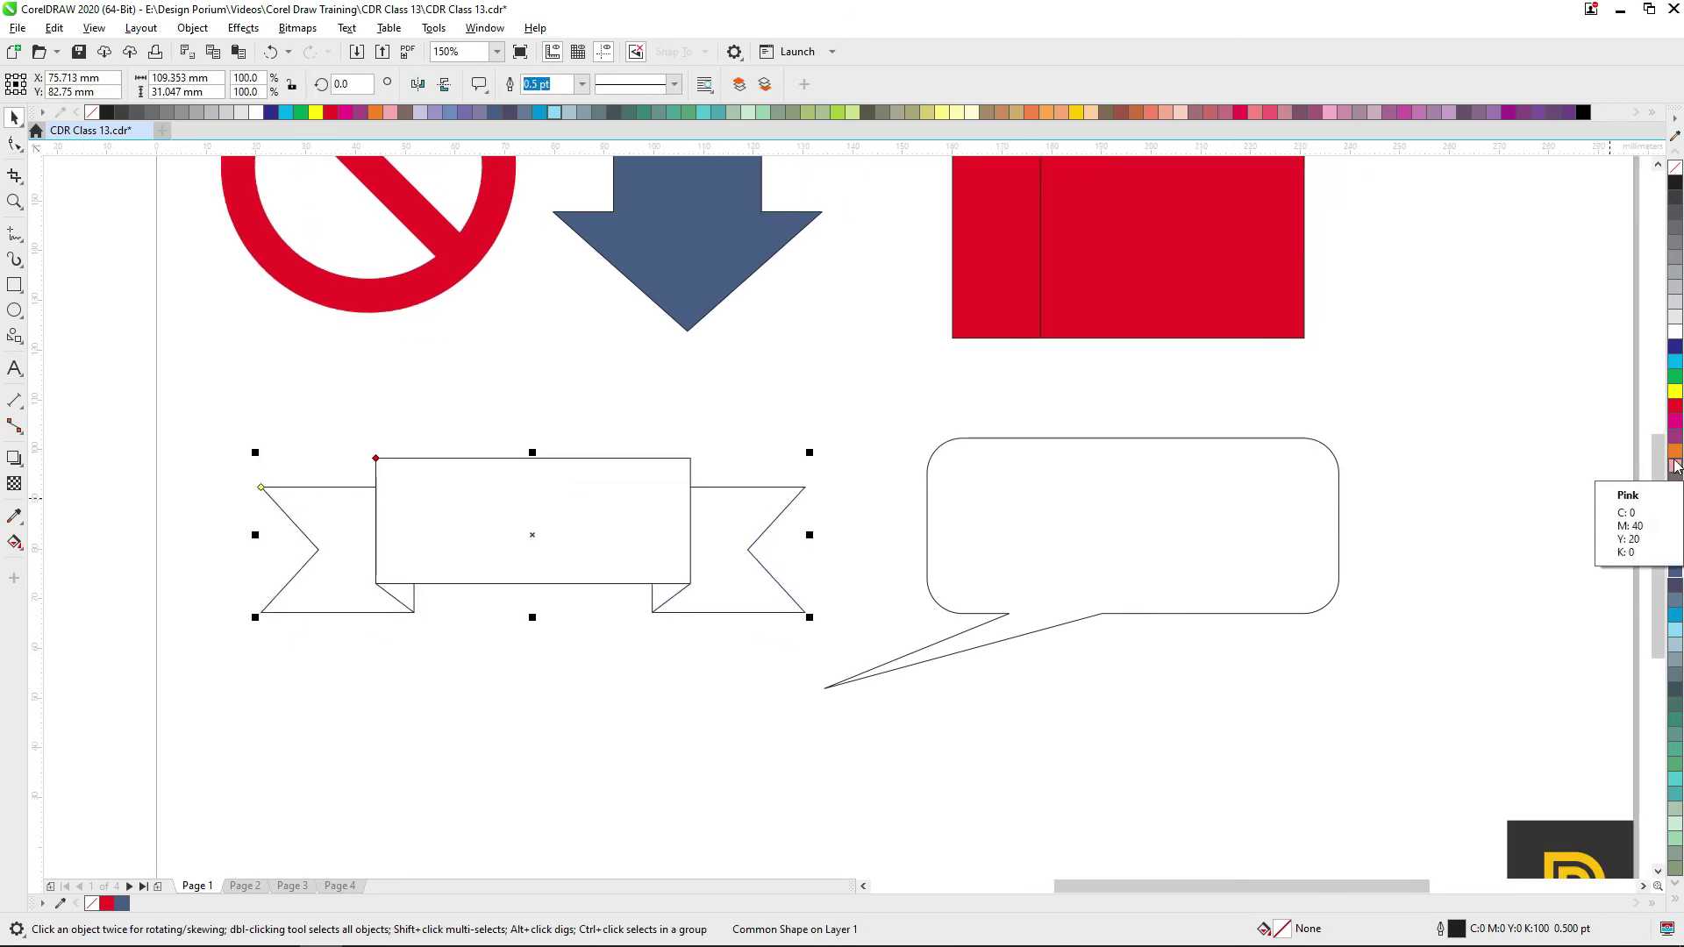
left_click_drag(1019, 480, 741, 535)
left_click(1676, 421)
- Move the callout's pointer tip inward and slightly lower, making the whole shape about 86 × 55 mm
left_click(913, 557)
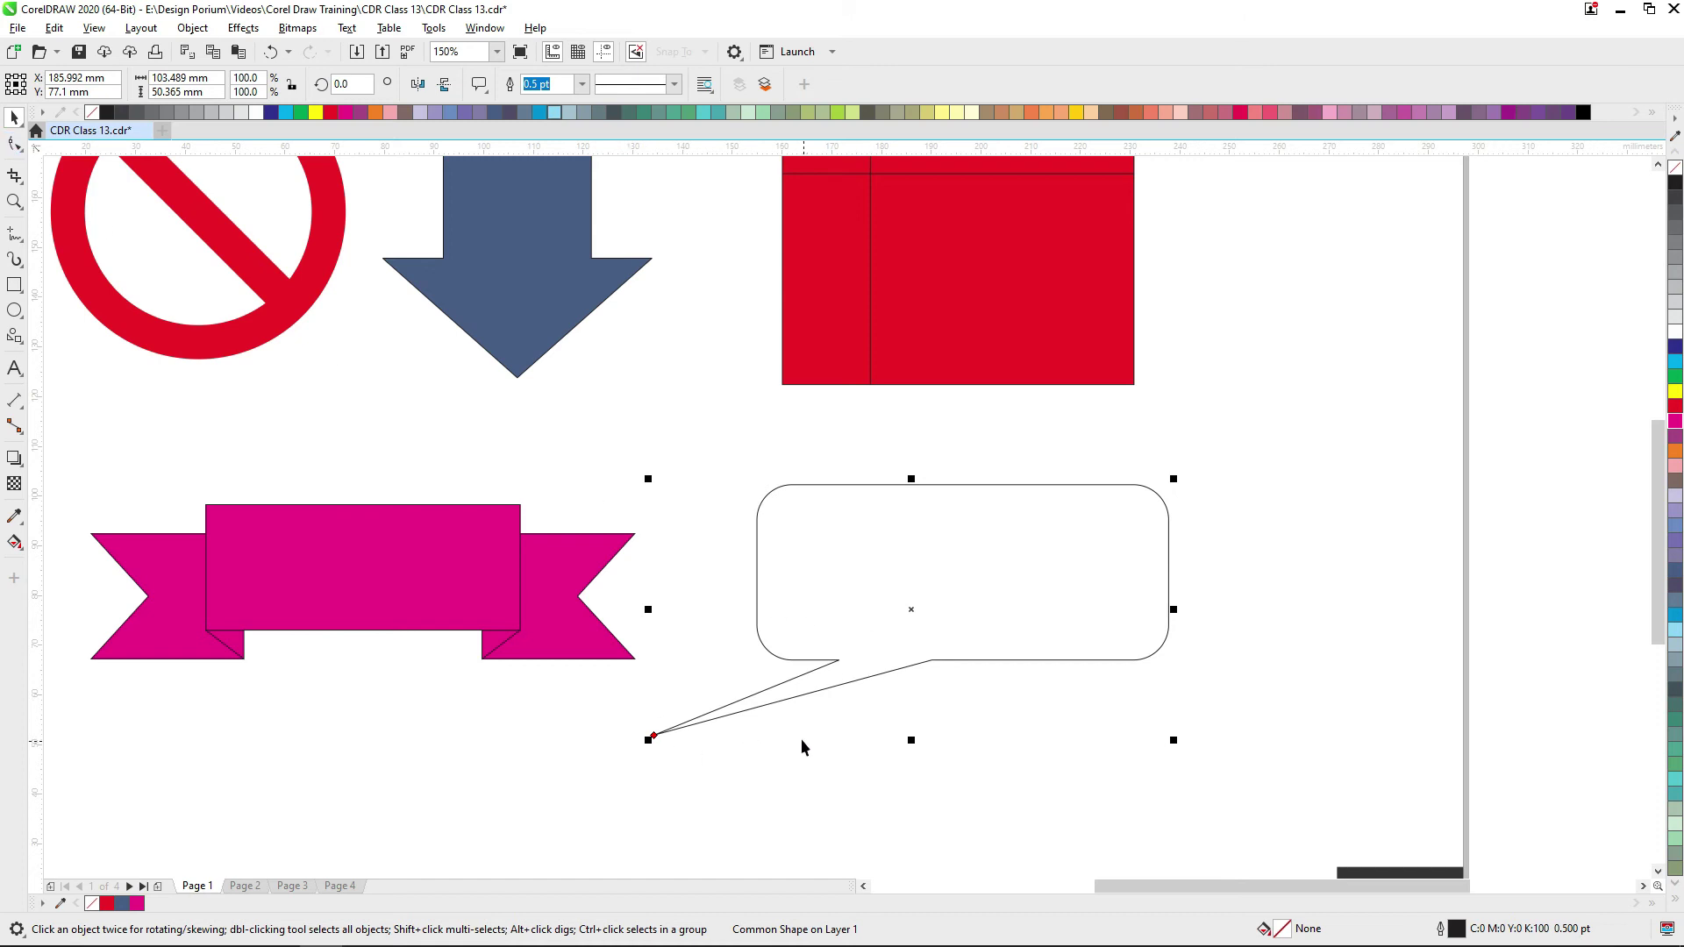
left_click(14, 143)
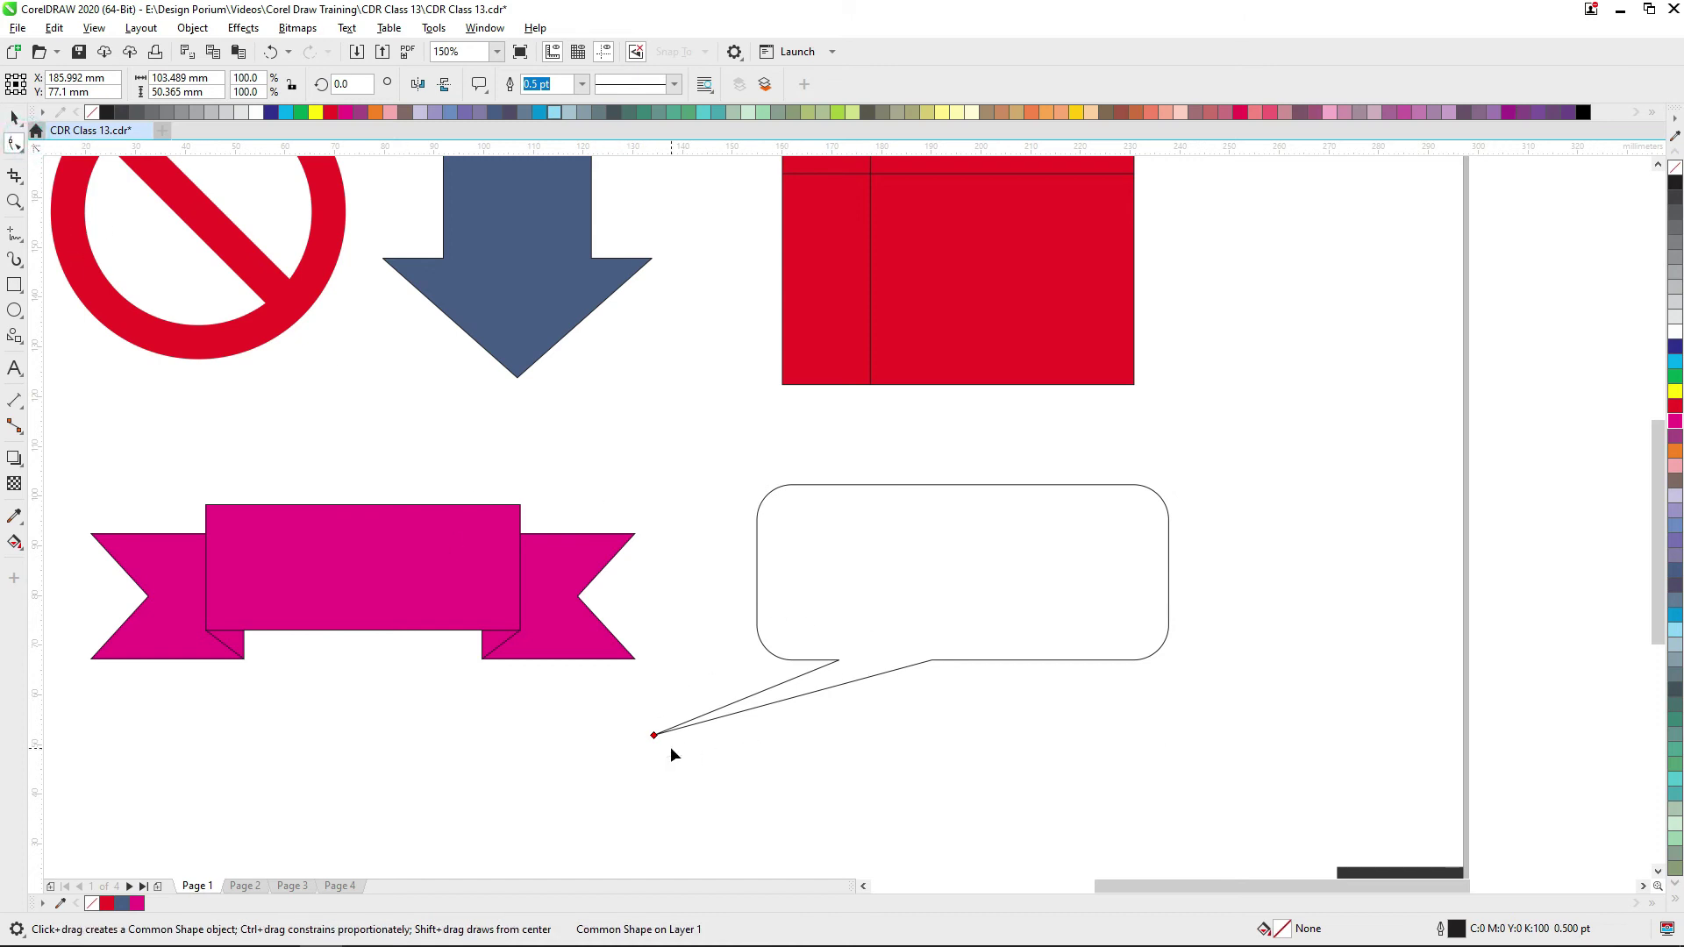
left_click_drag(654, 737, 739, 756)
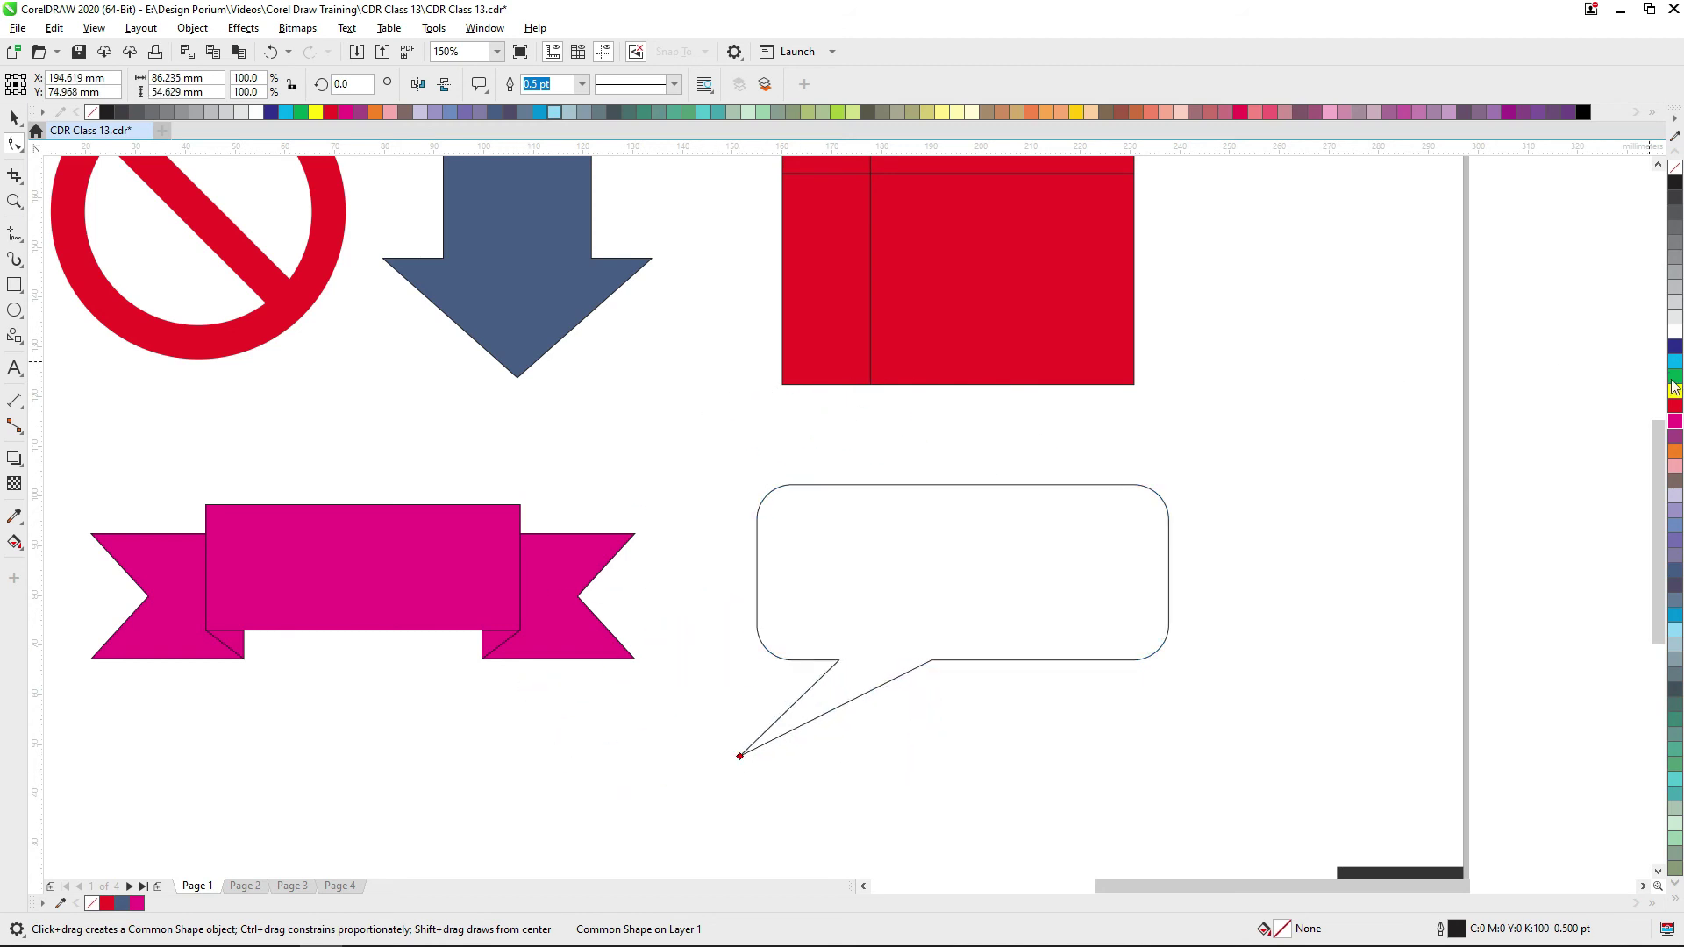
- Fill the callout with dark grey (C0 M0 Y0 K90)
left_click(1677, 200)
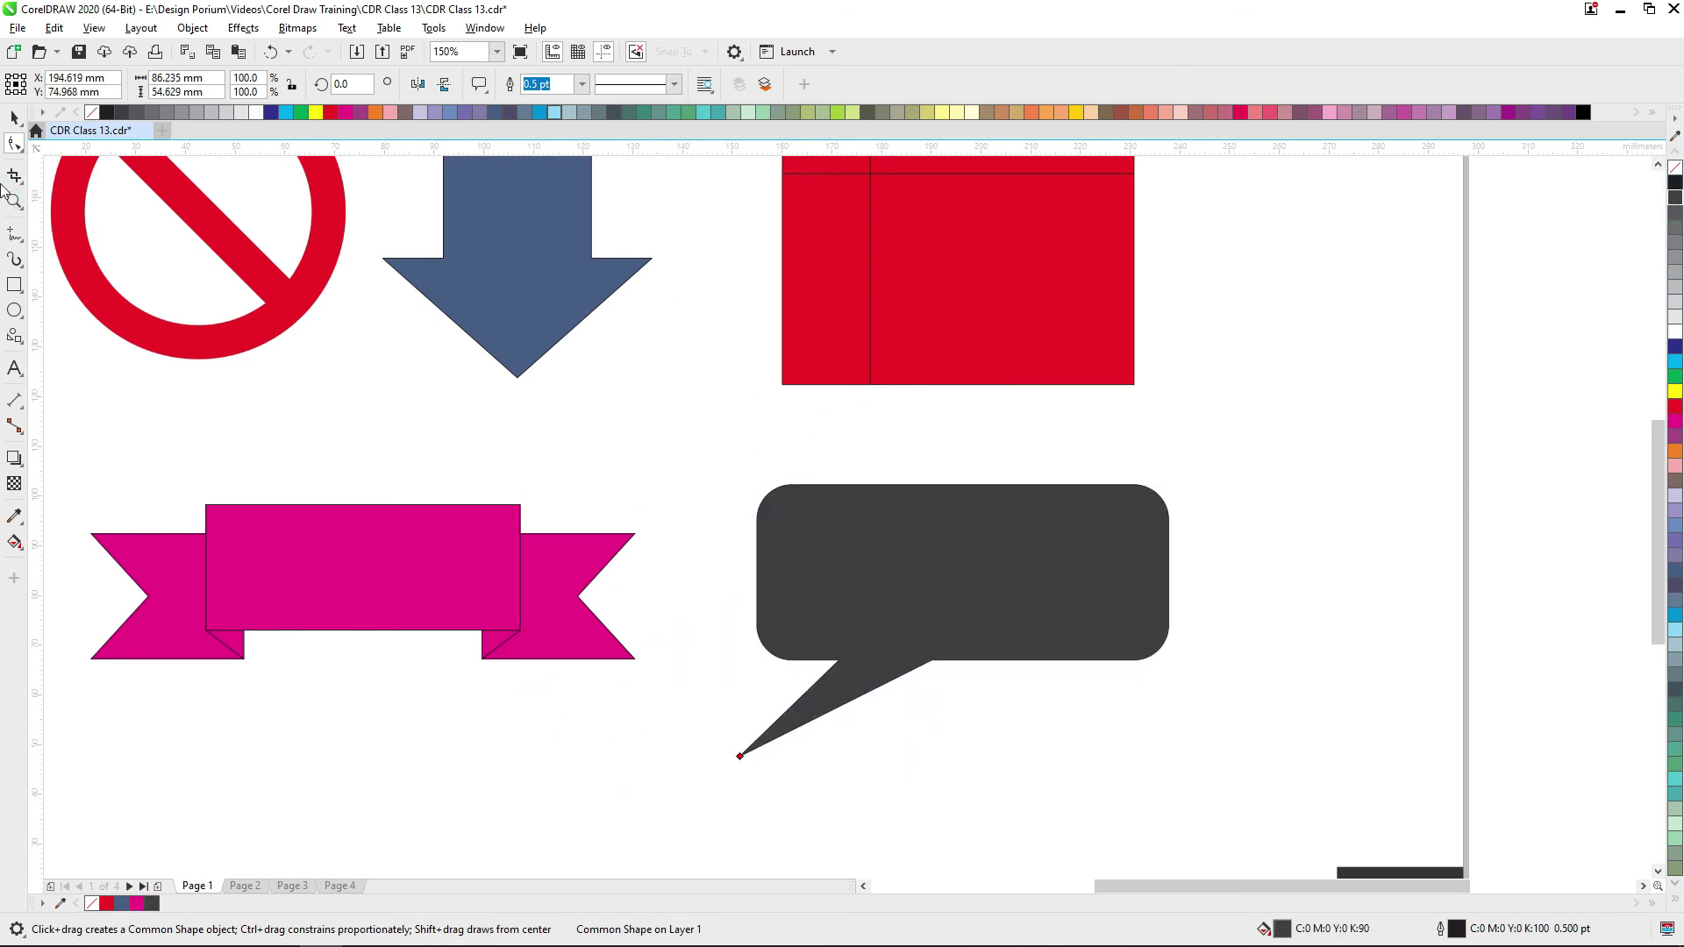
left_click(14, 117)
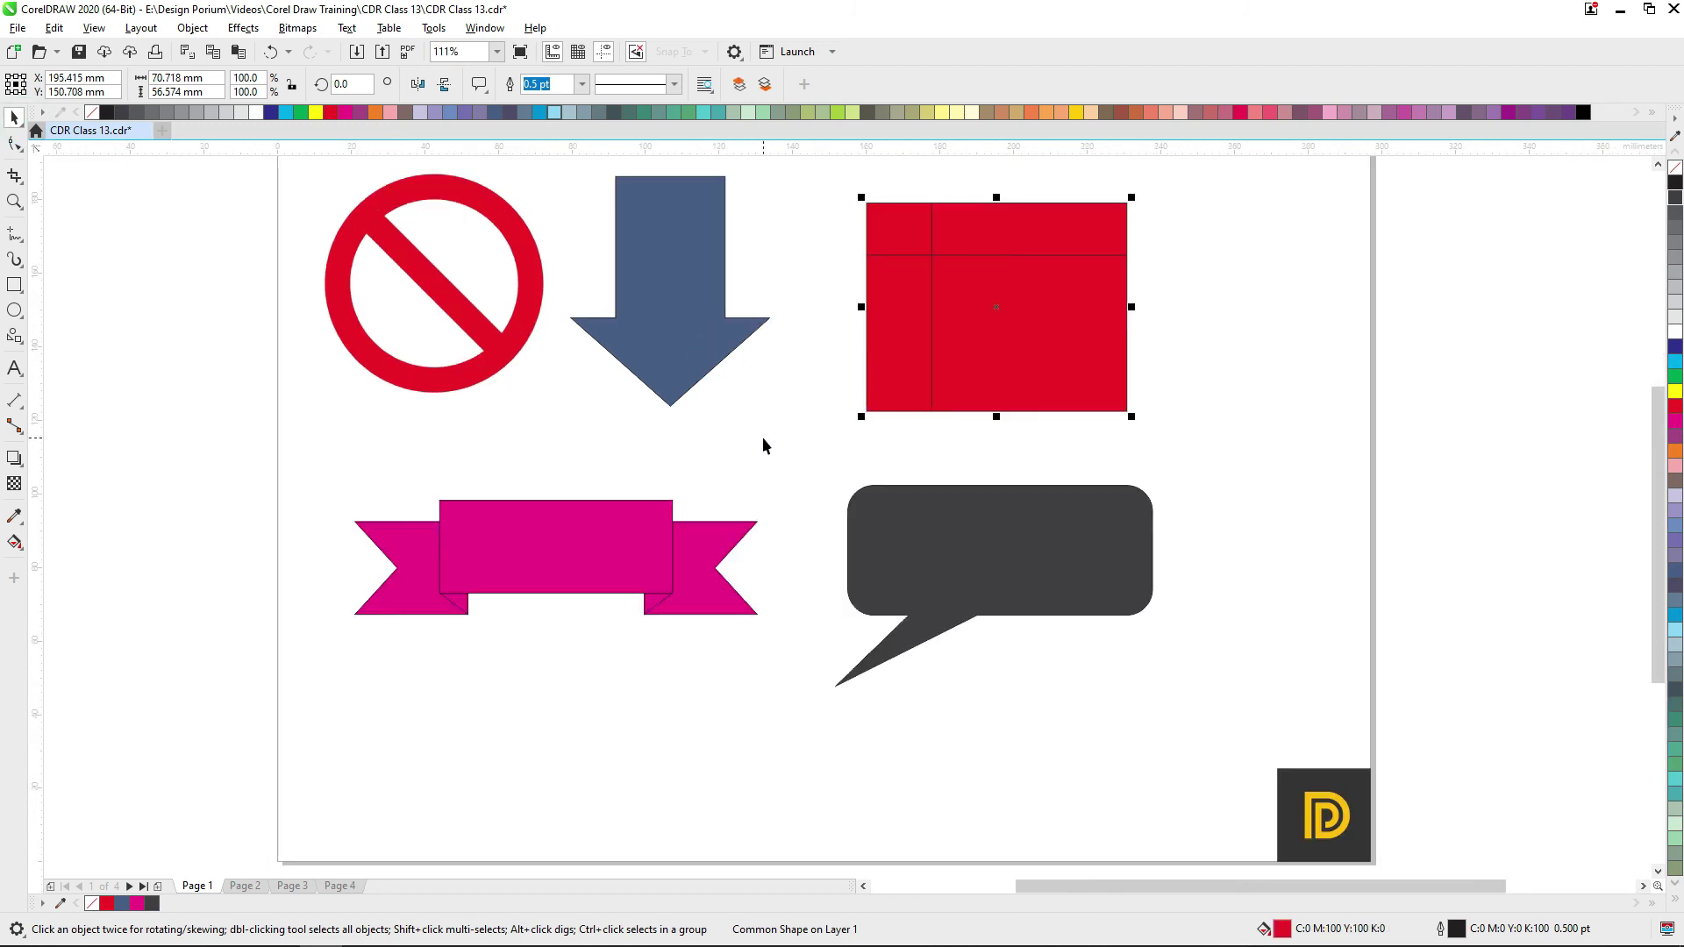
left_click_drag(763, 445, 760, 468)
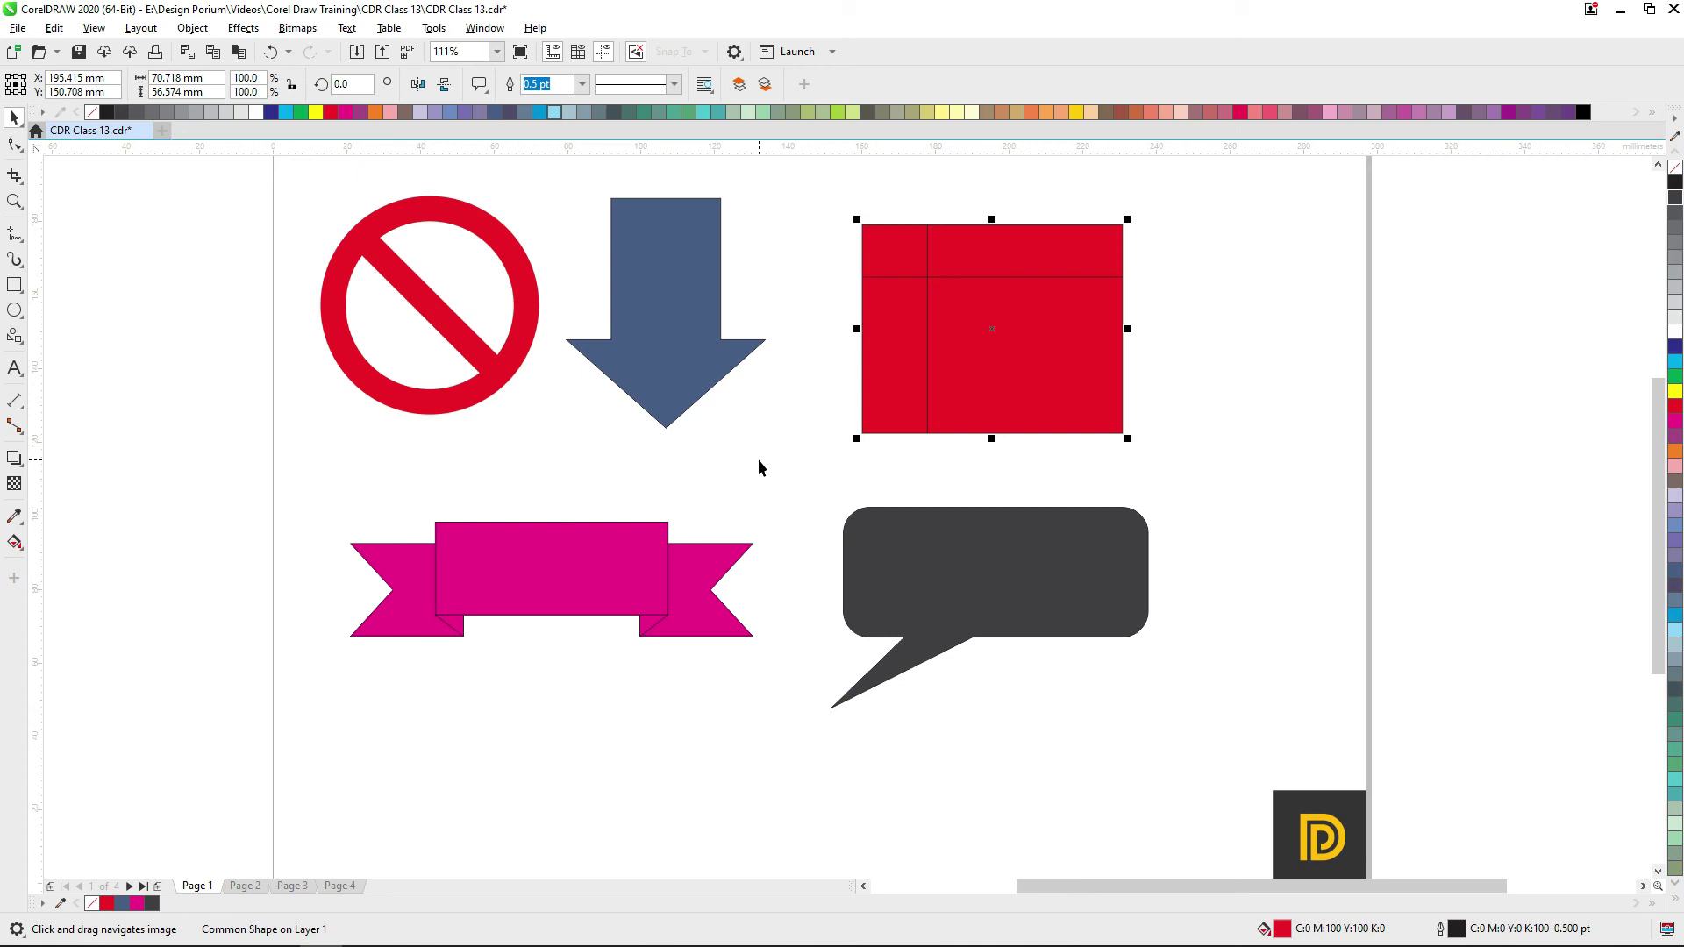
- Draw an arch from the basic Common Shapes beside the red flowchart shape, about 45 × 27 mm
left_click(19, 352)
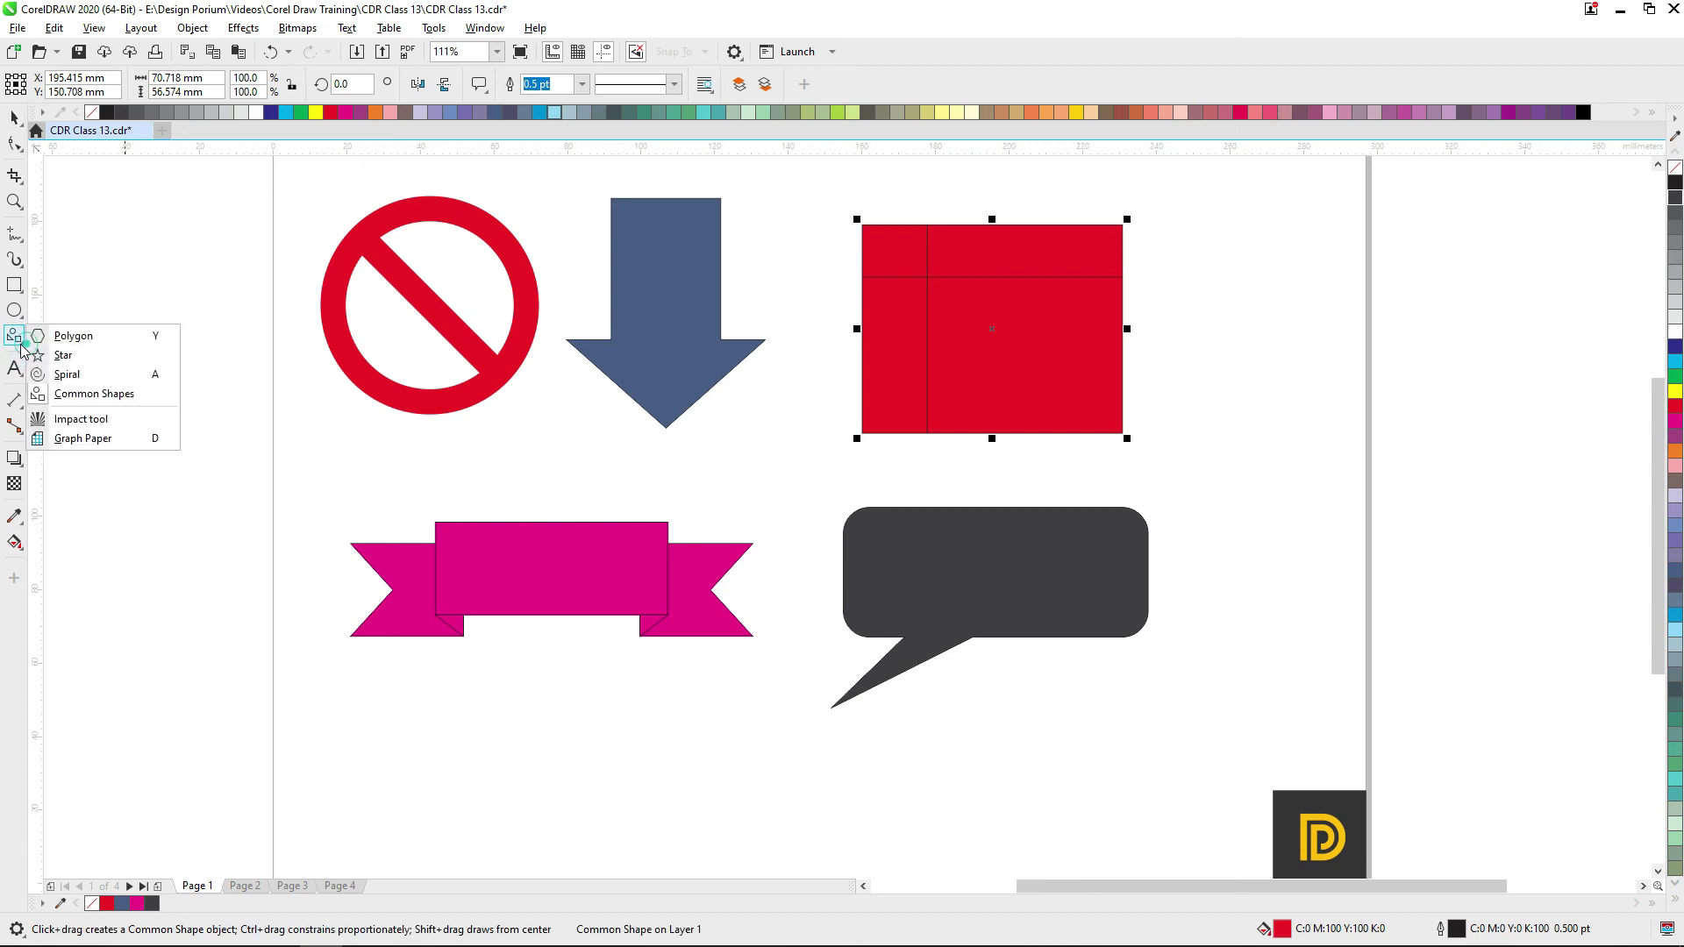
left_click(74, 394)
left_click(481, 84)
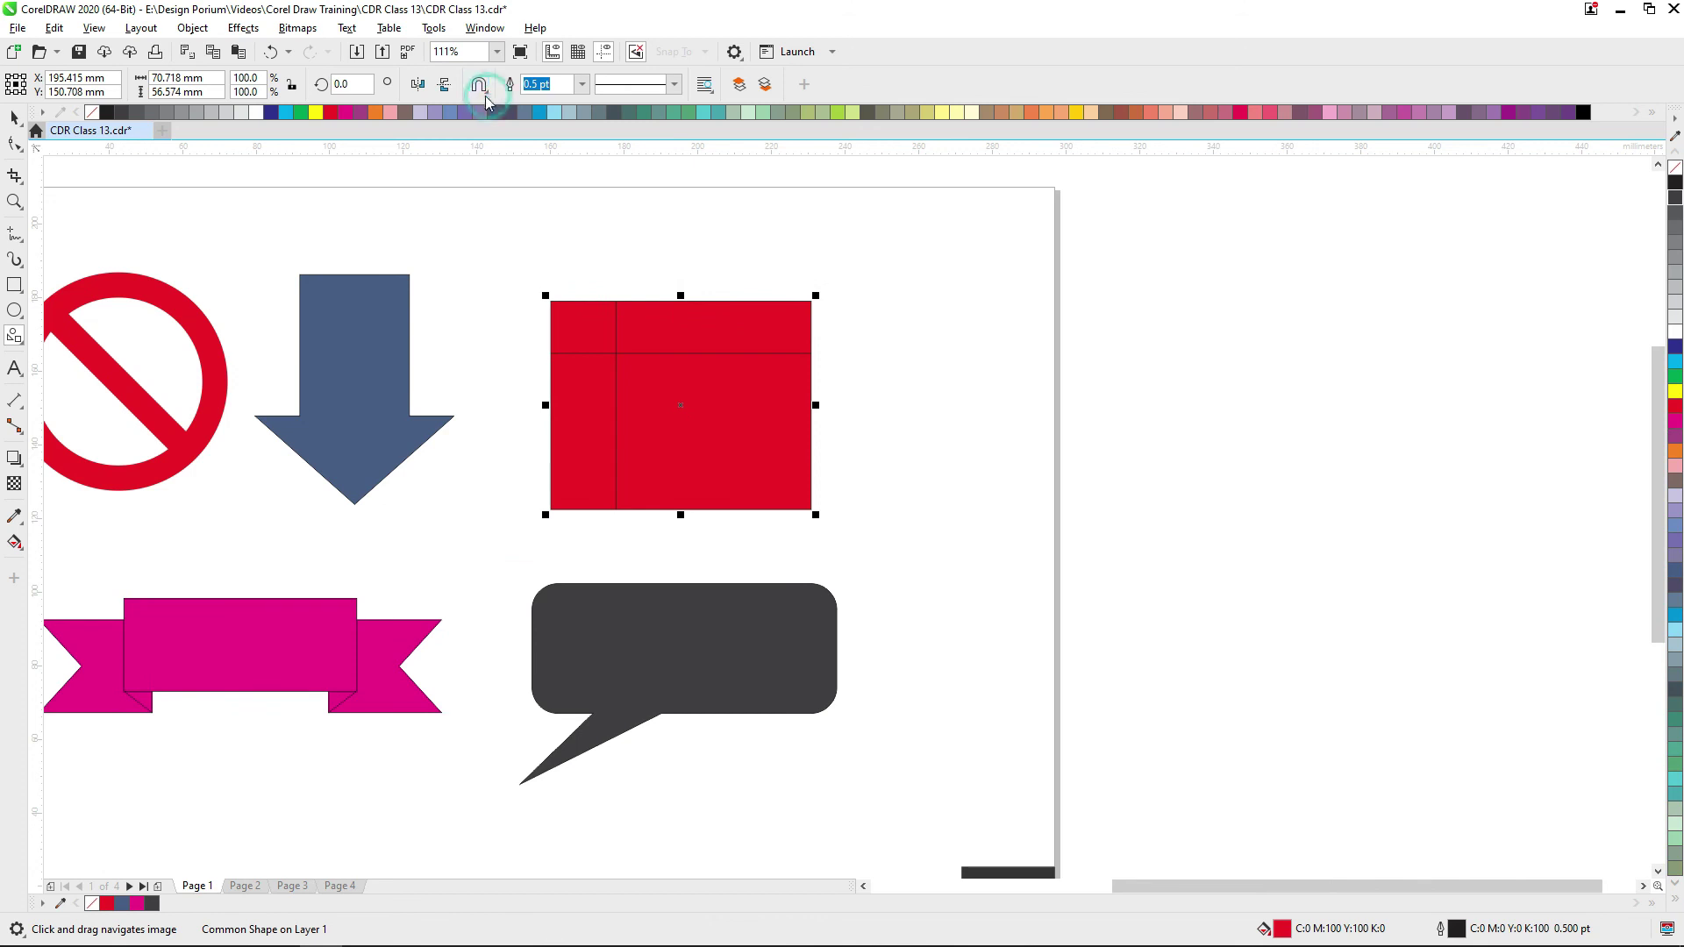
left_click(484, 88)
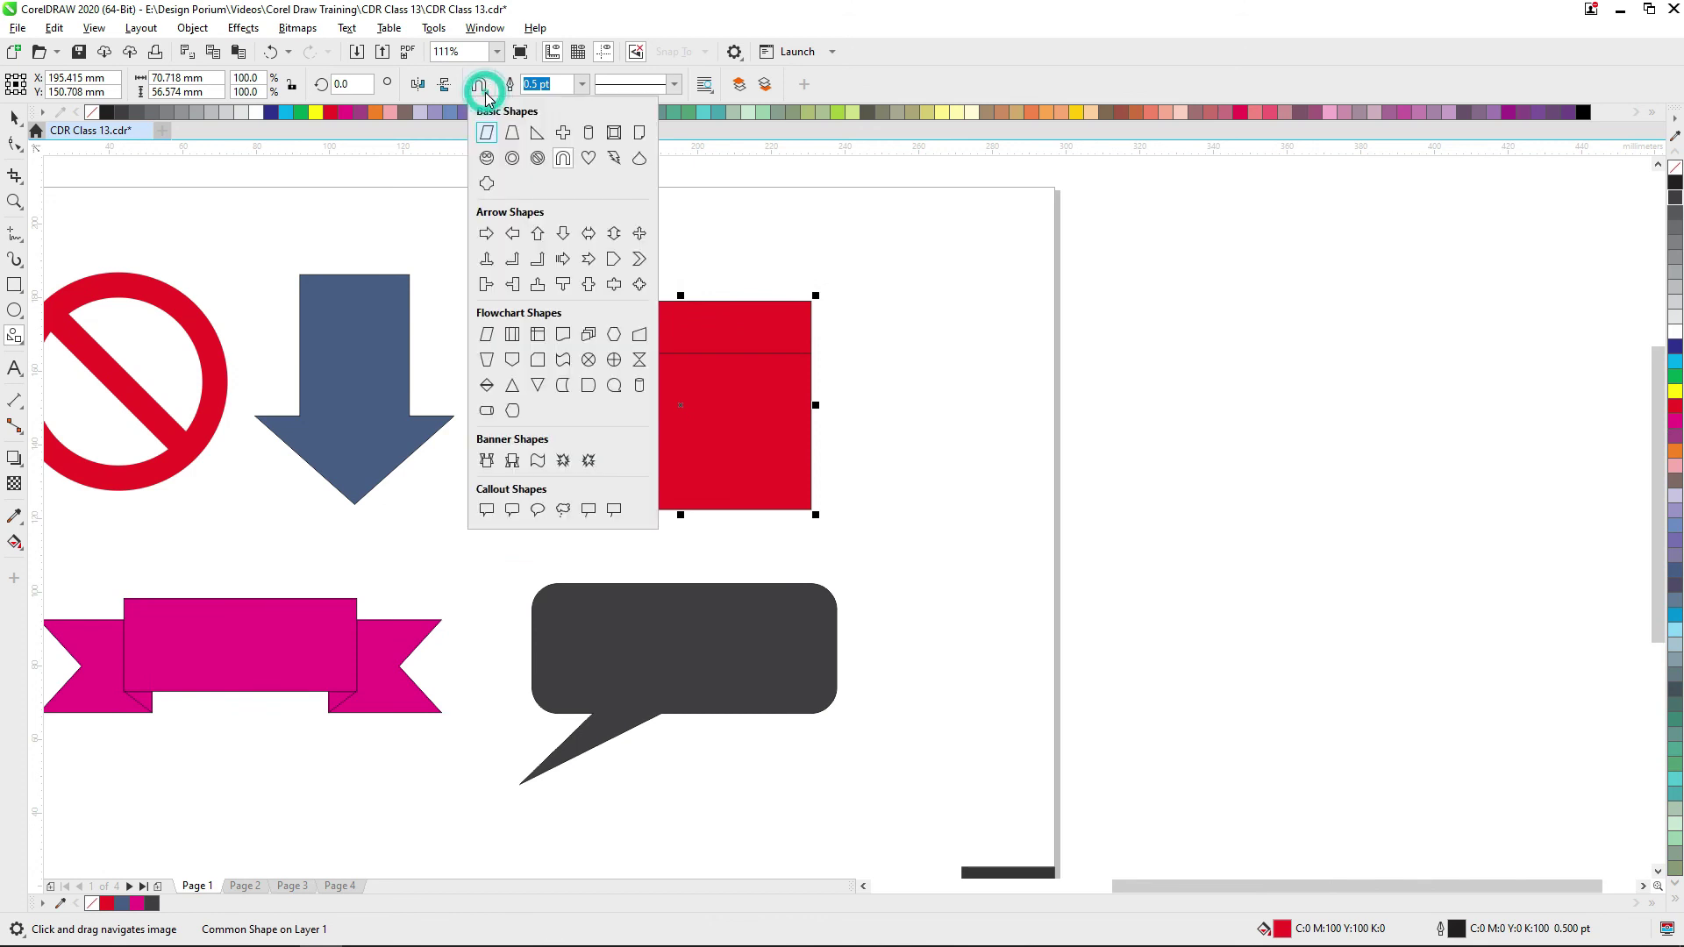
left_click(563, 159)
left_click_drag(886, 289, 906, 139)
mouse_move(477, 552)
left_mouse_down()
mouse_move(553, 504)
mouse_move(455, 552)
left_mouse_up()
mouse_move(846, 246)
left_mouse_down()
mouse_move(983, 489)
mouse_move(973, 605)
mouse_move(1000, 346)
mouse_move(1008, 488)
mouse_move(1009, 355)
left_mouse_up()
- Bend the arch into a horseshoe about 45 × 50 mm with its adjustment node and fill it with purple (C20 M80 Y0 K20)
scroll(958, 331, "up", 3)
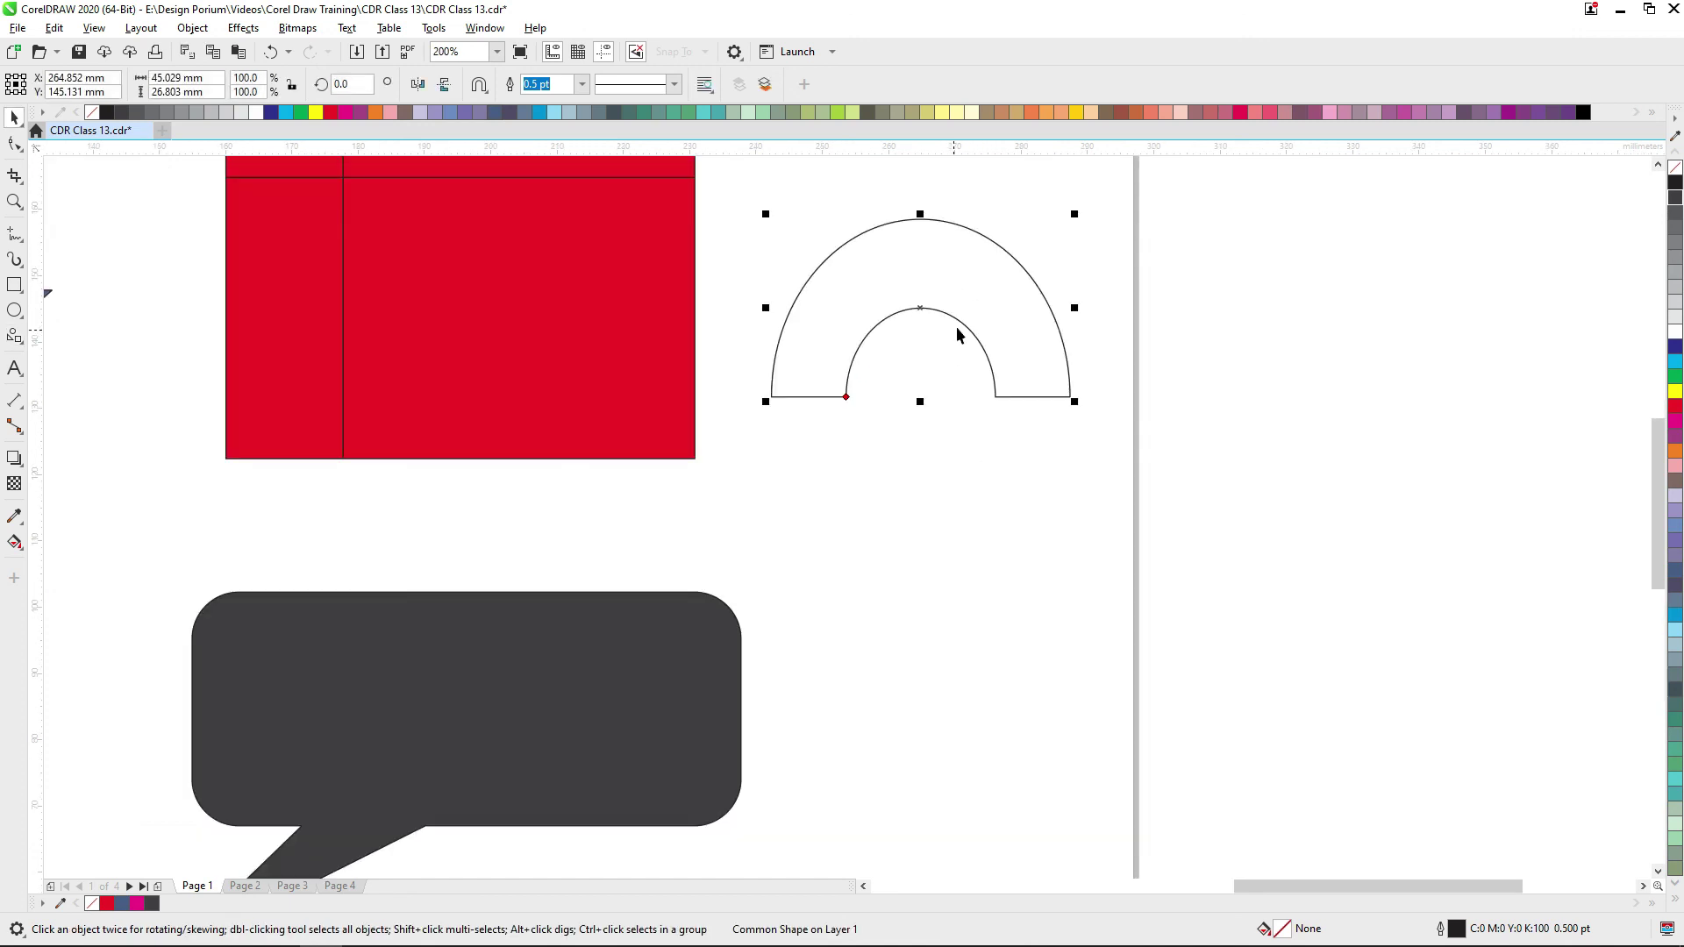
left_click_drag(840, 466, 1053, 469)
scroll(880, 541, "down", 2)
left_click(1675, 436)
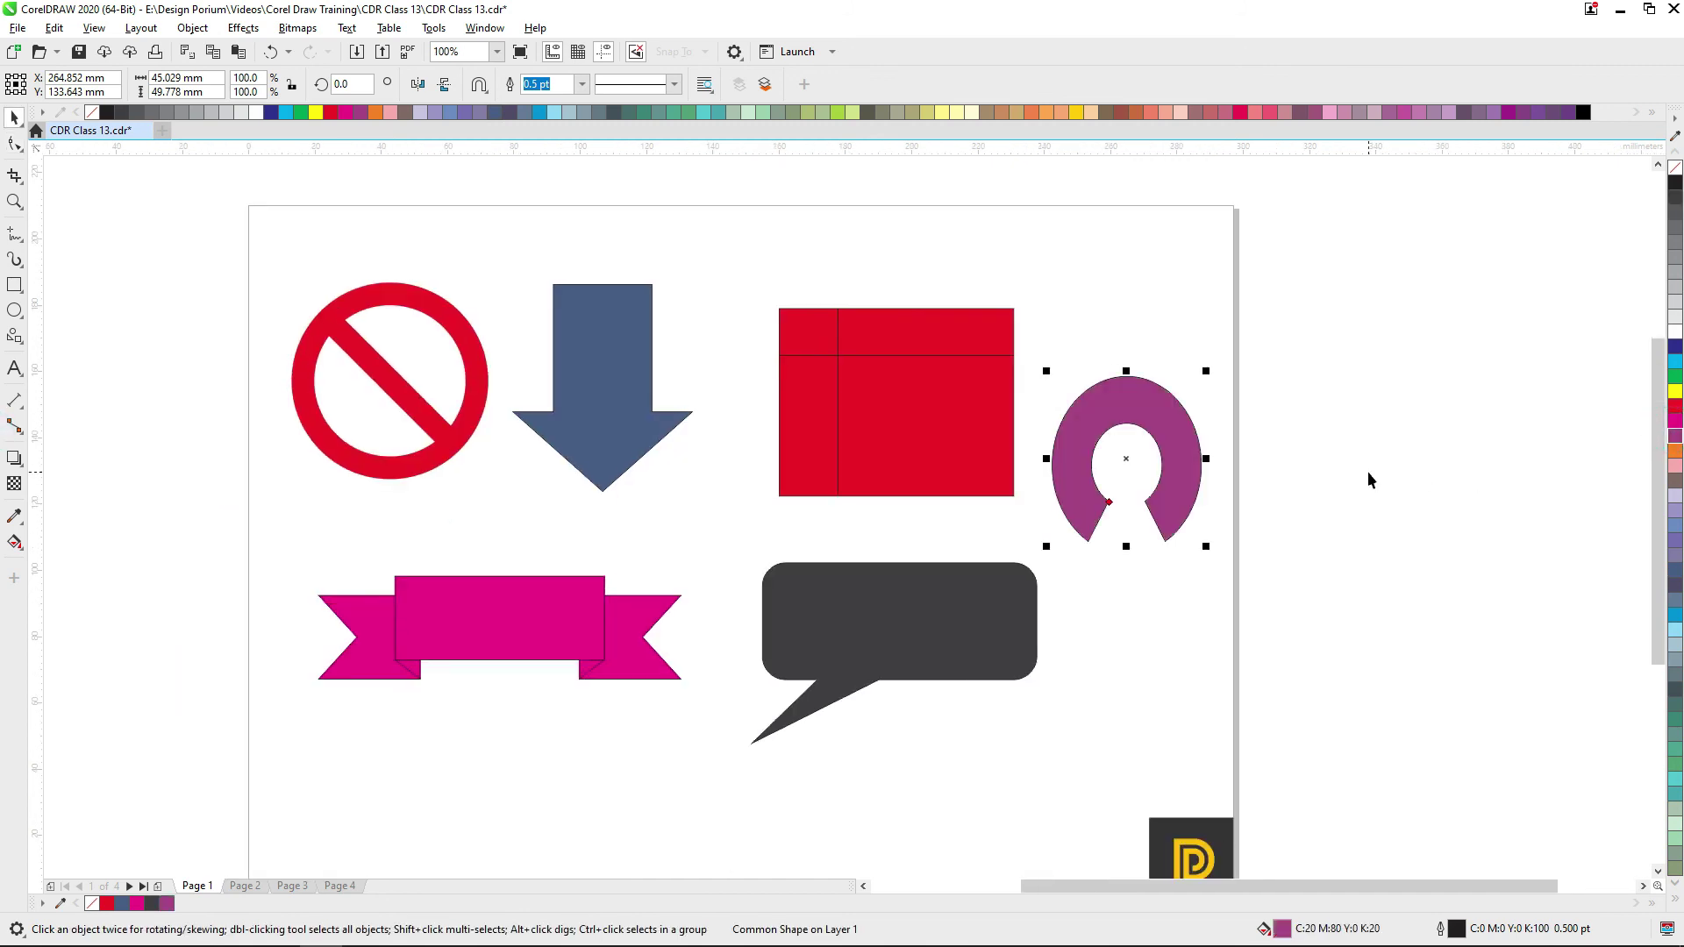
mouse_move(1284, 501)
left_mouse_down()
mouse_move(1282, 461)
mouse_move(1292, 490)
left_mouse_up()
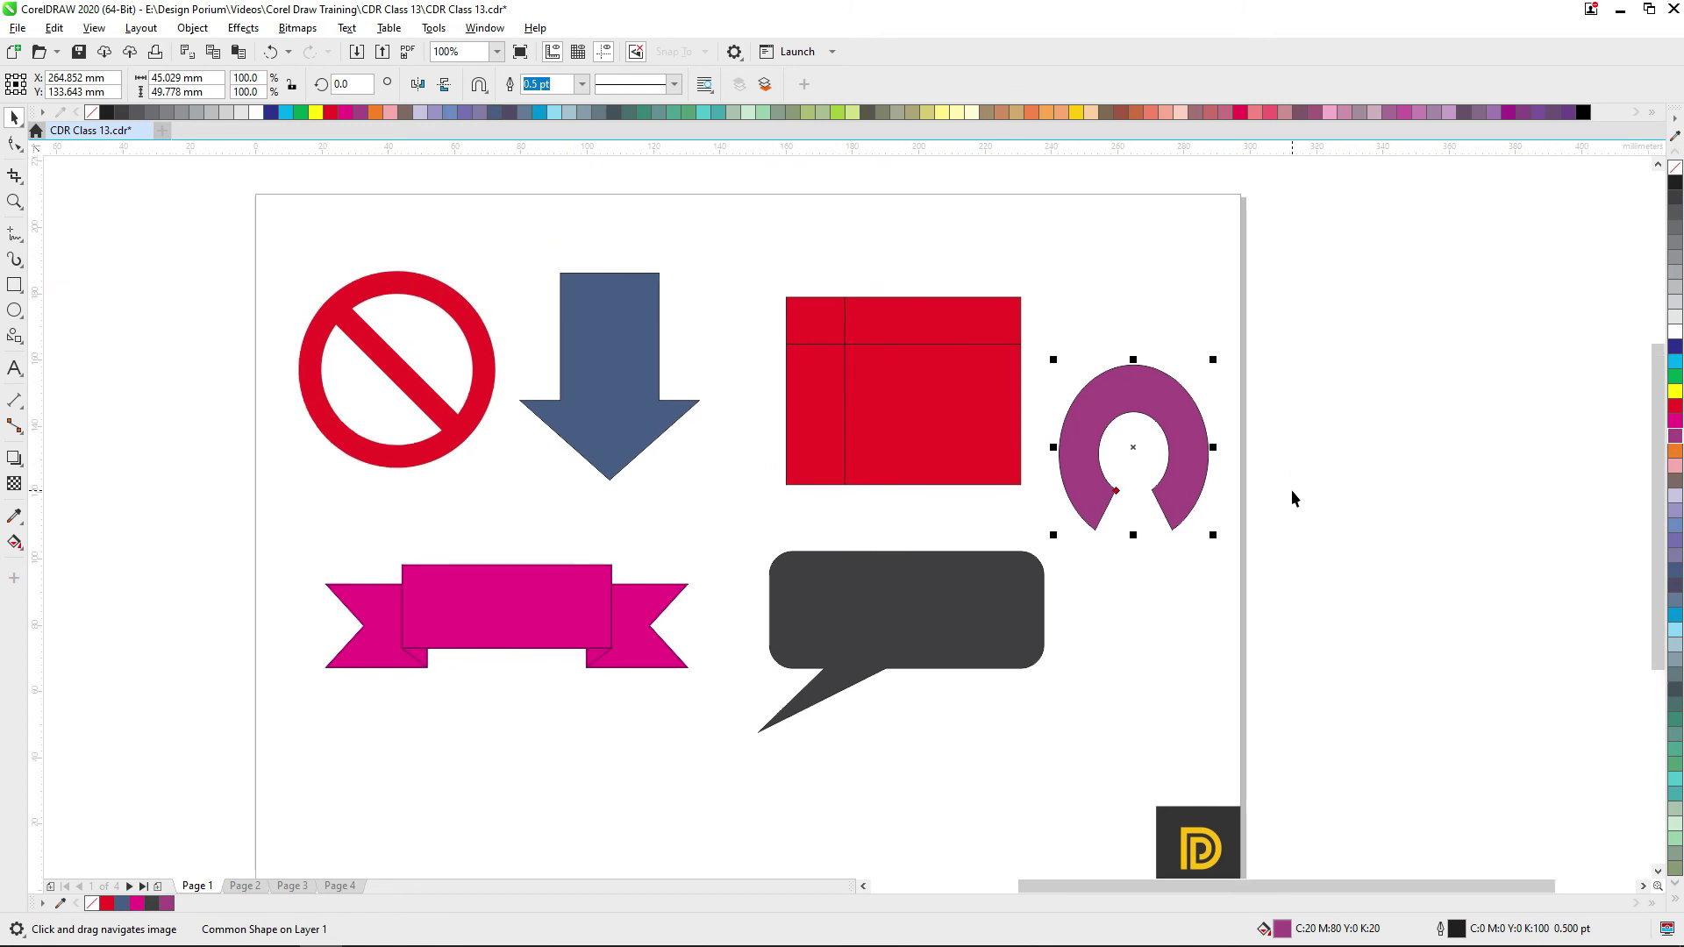